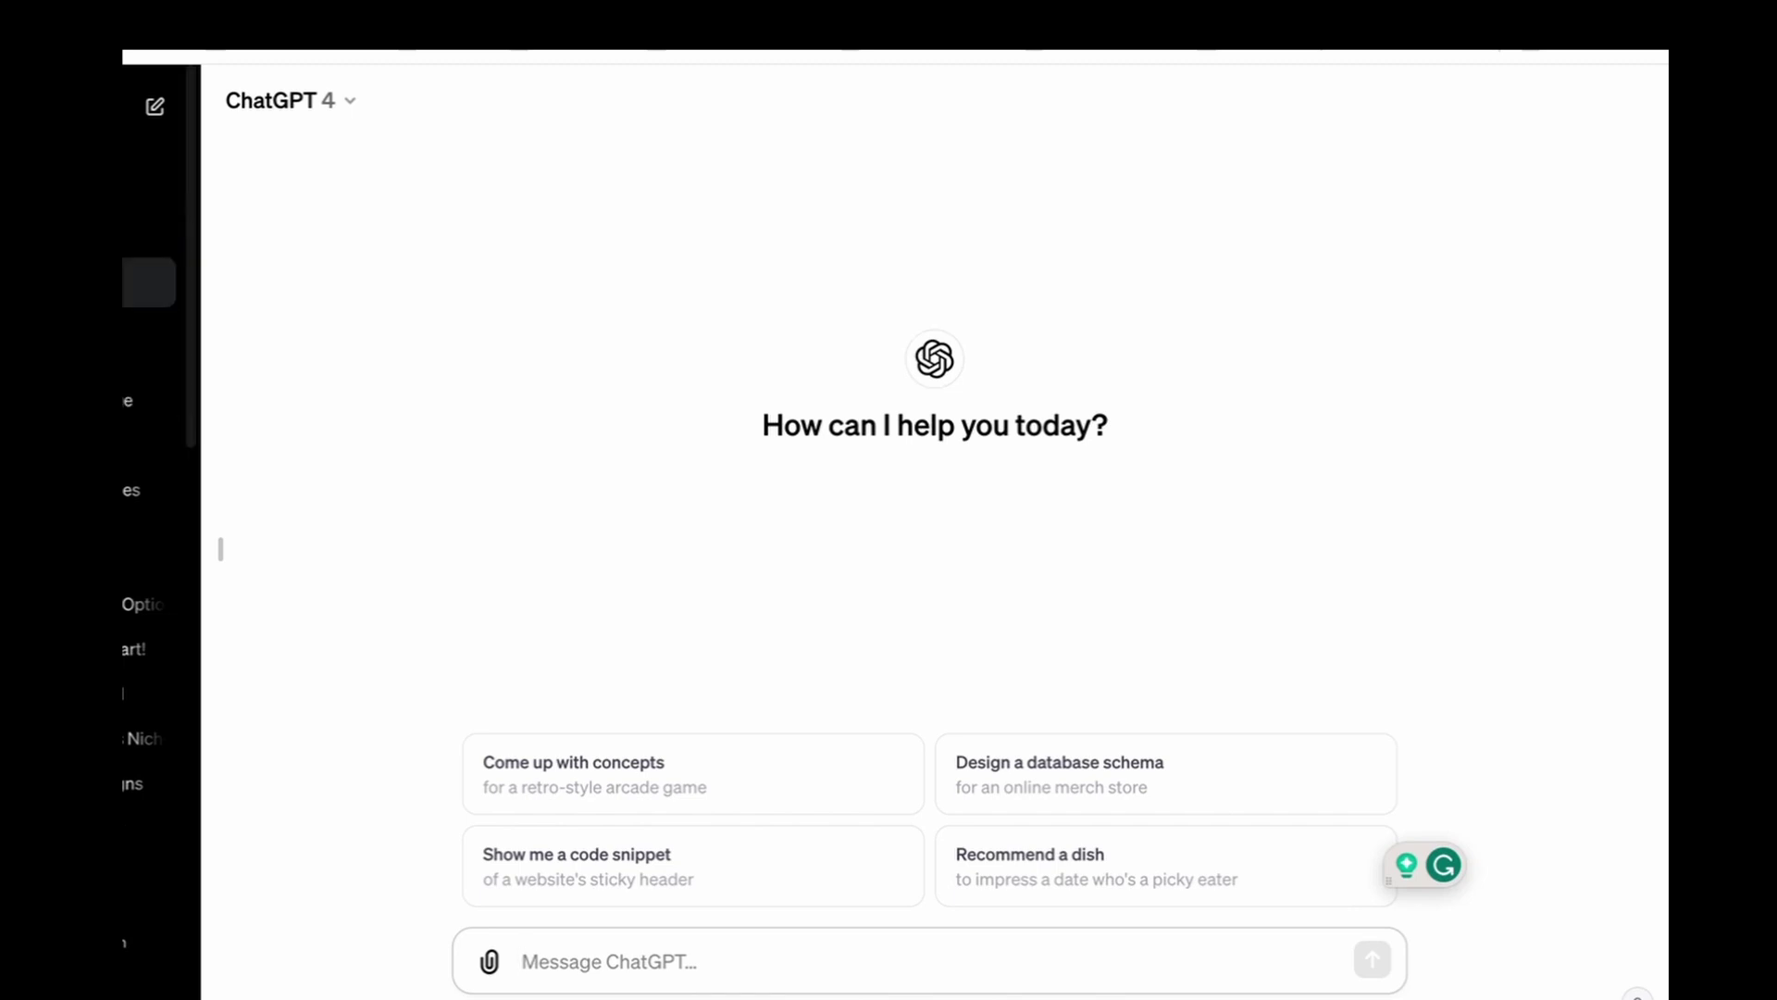
click(148, 282)
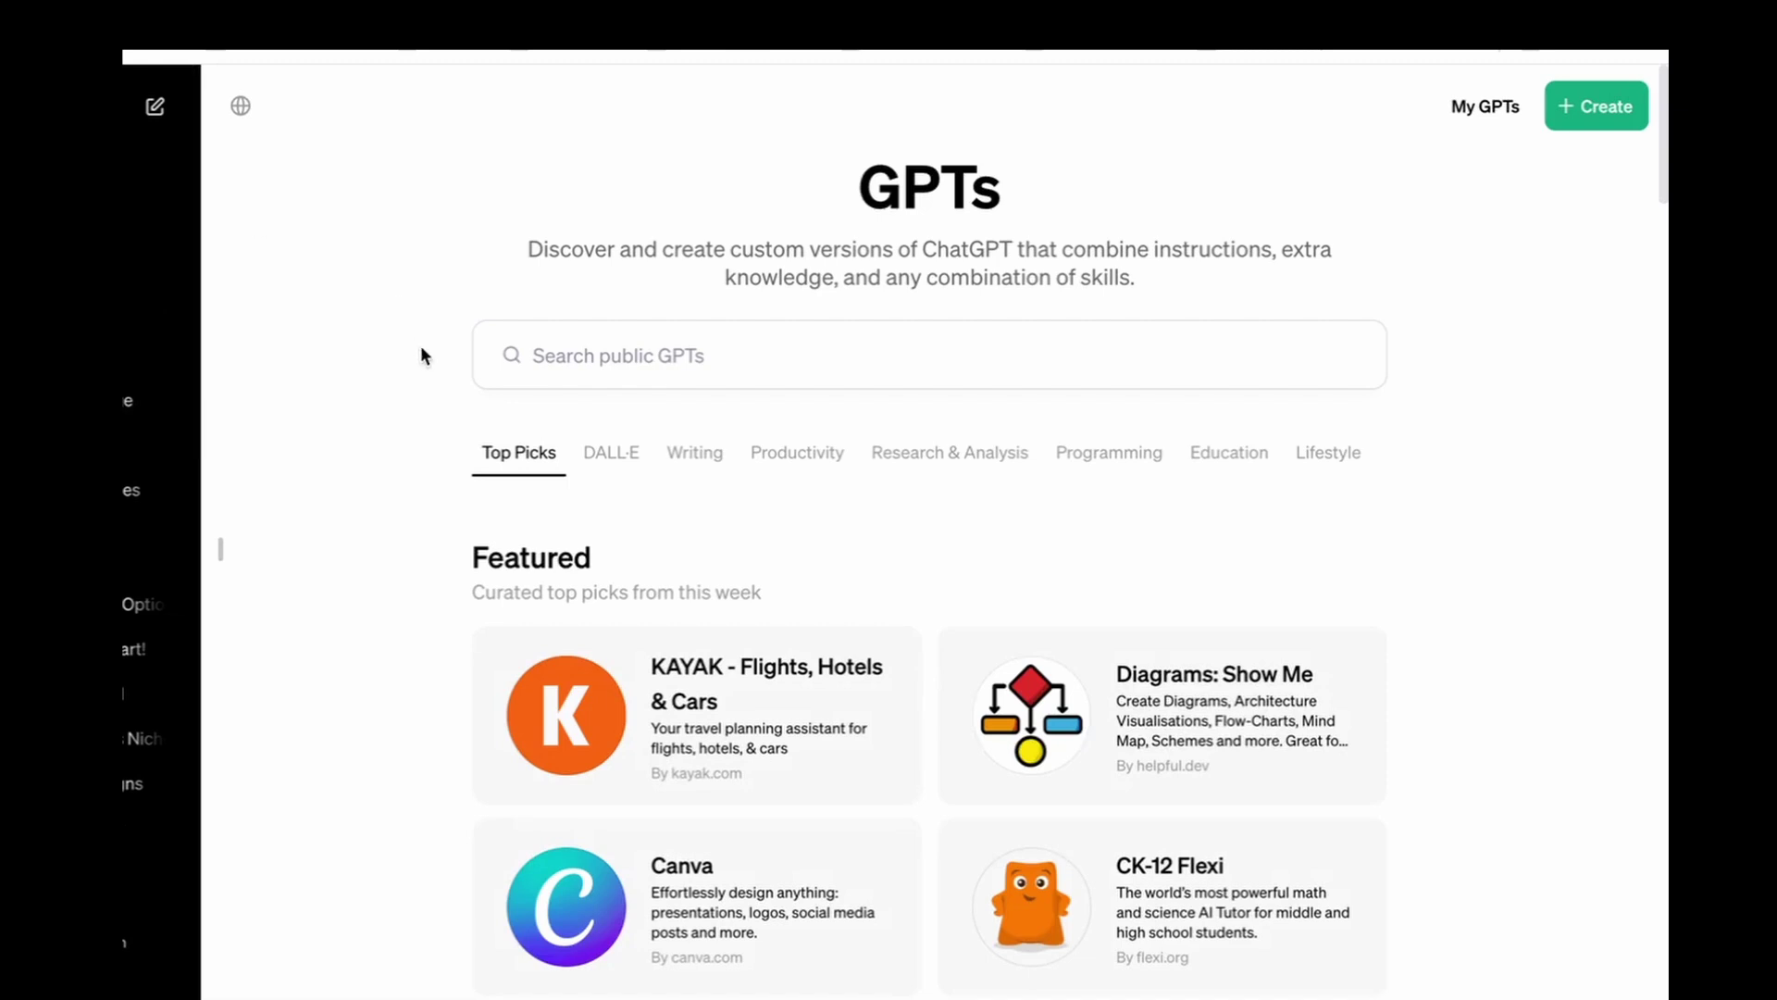
click(638, 355)
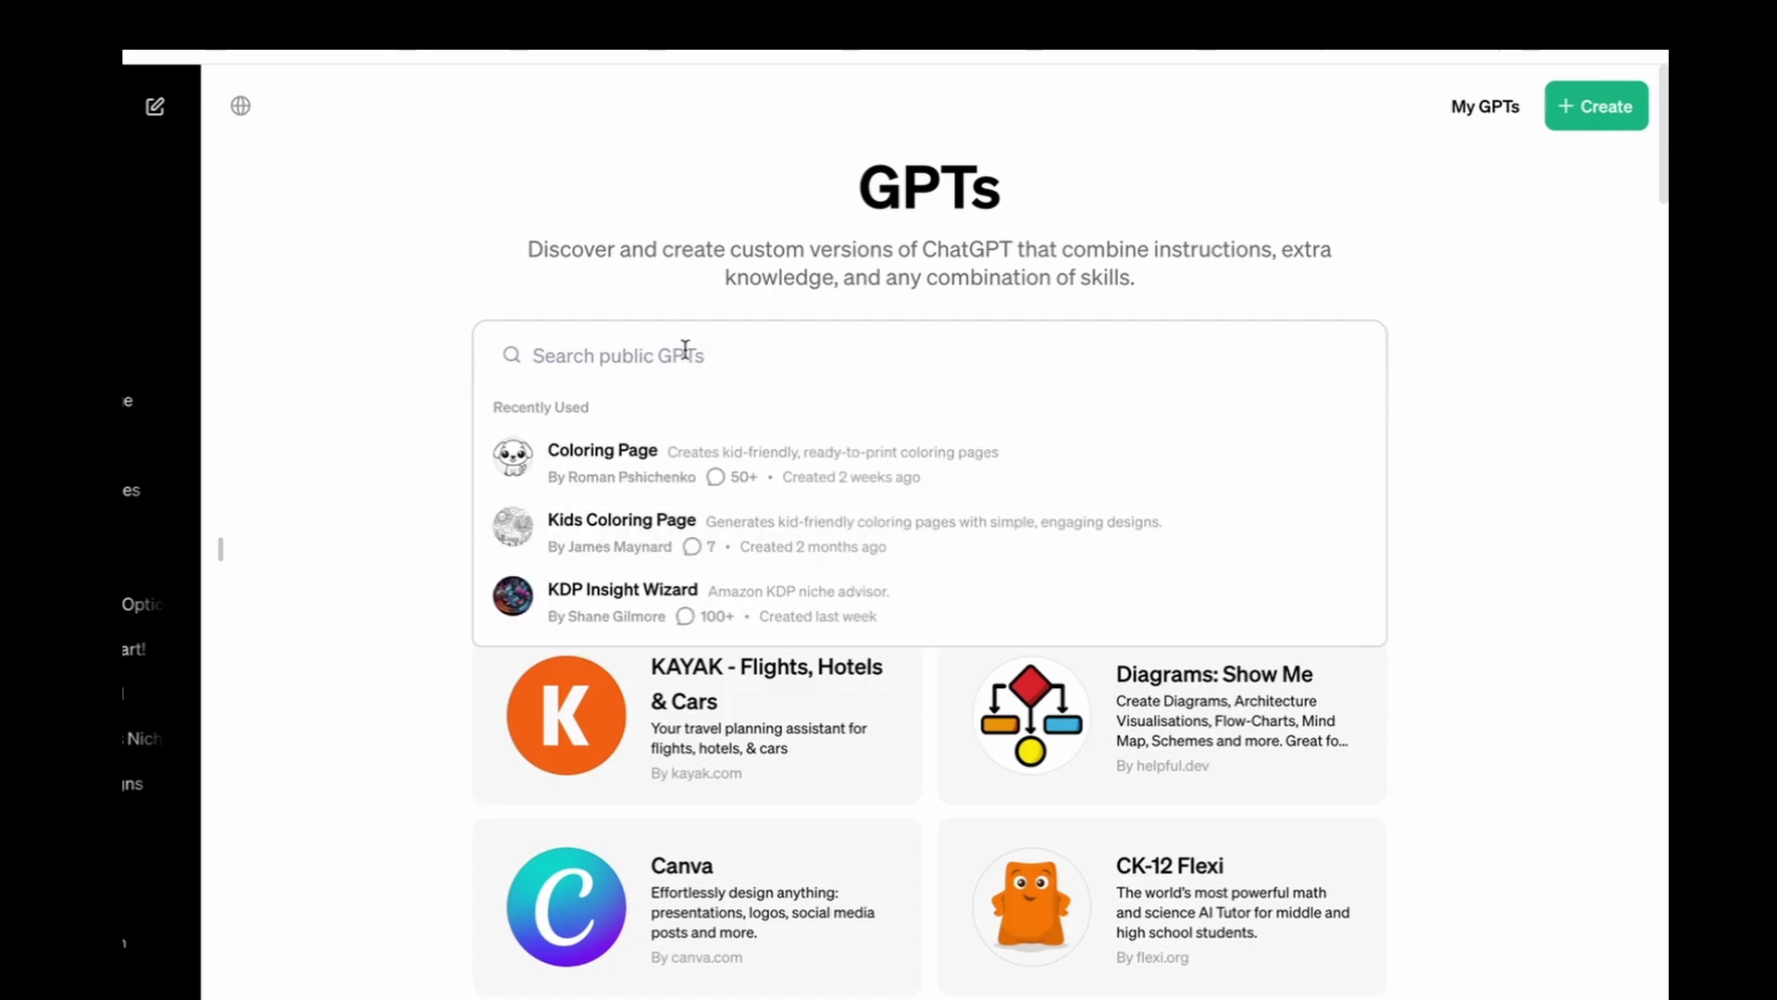
text(kdp)
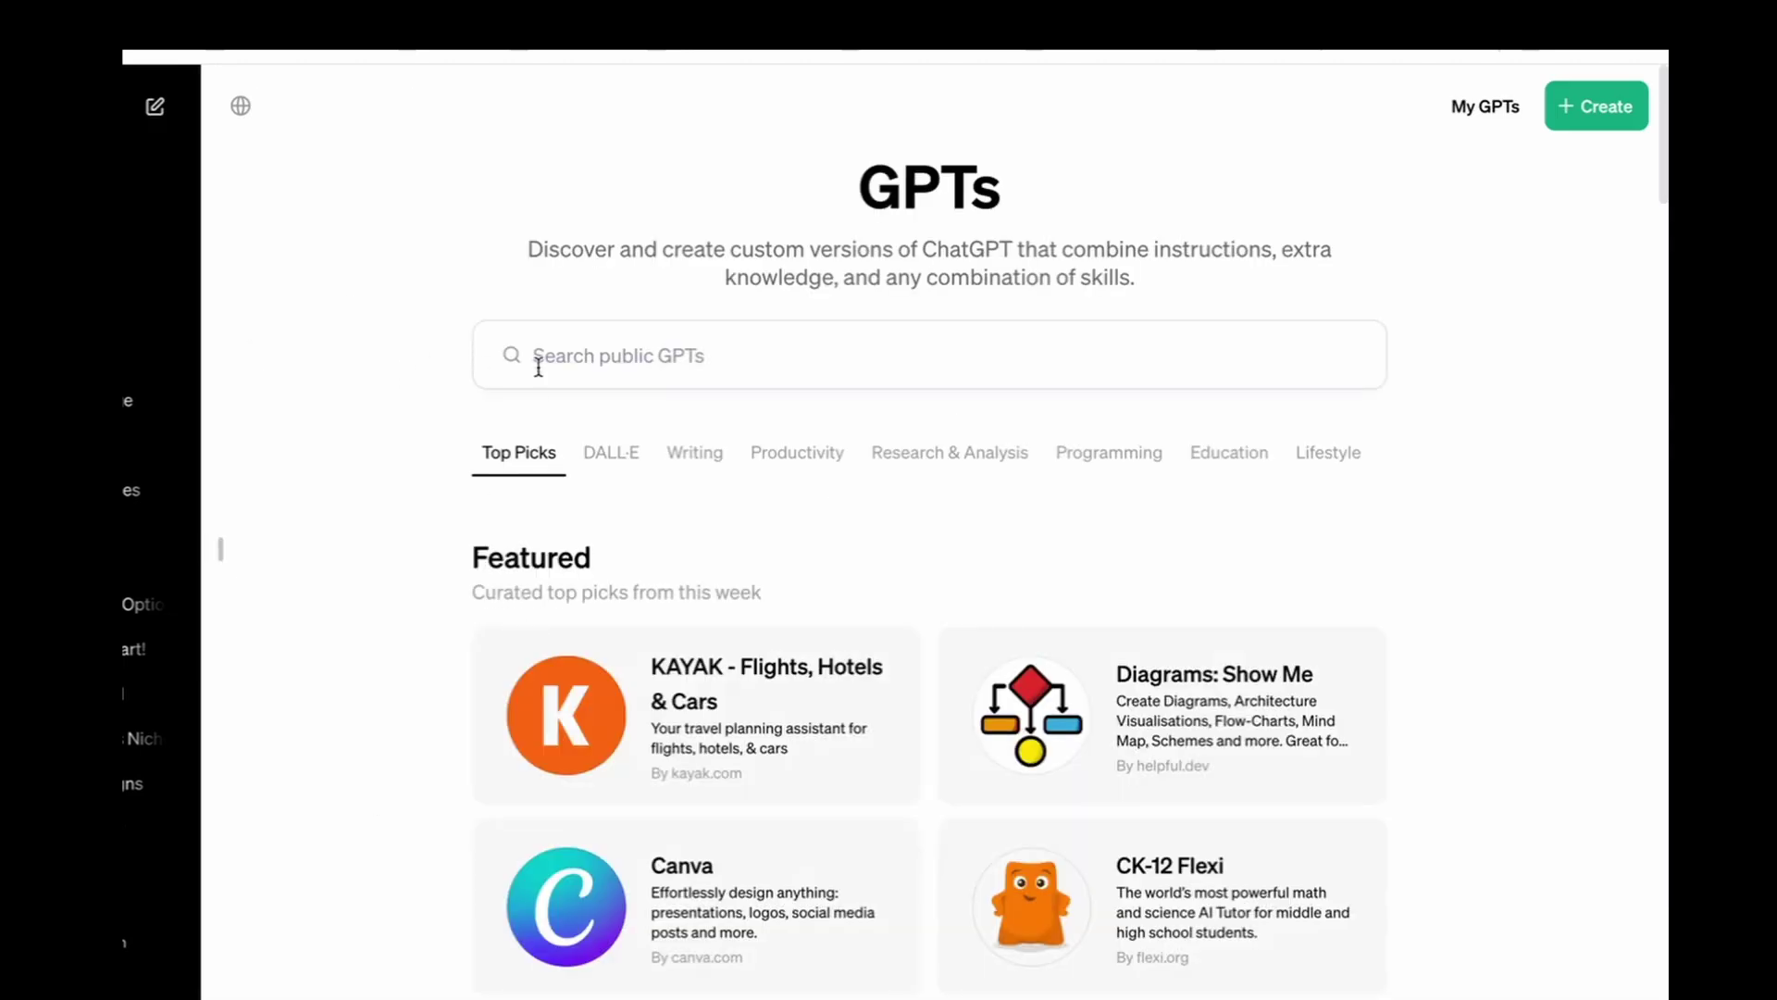
Open the Kids Coloring Page GPT and request a coloring page with animals
click(546, 356)
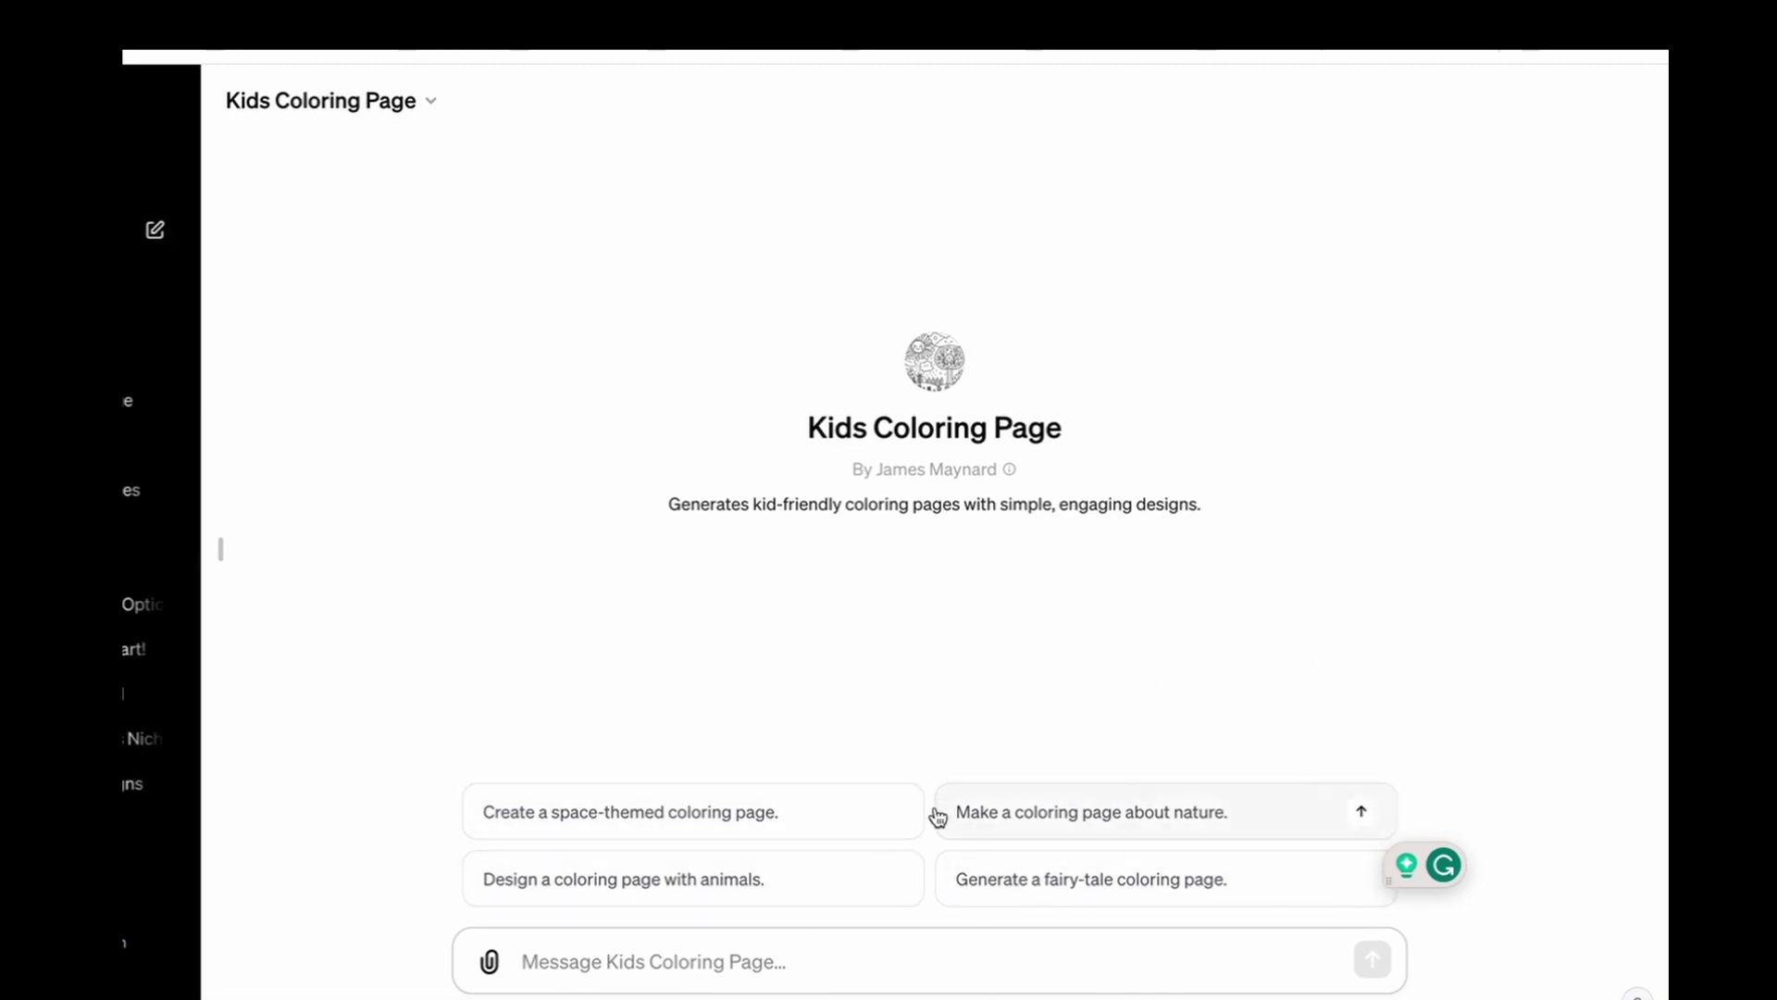
click(699, 886)
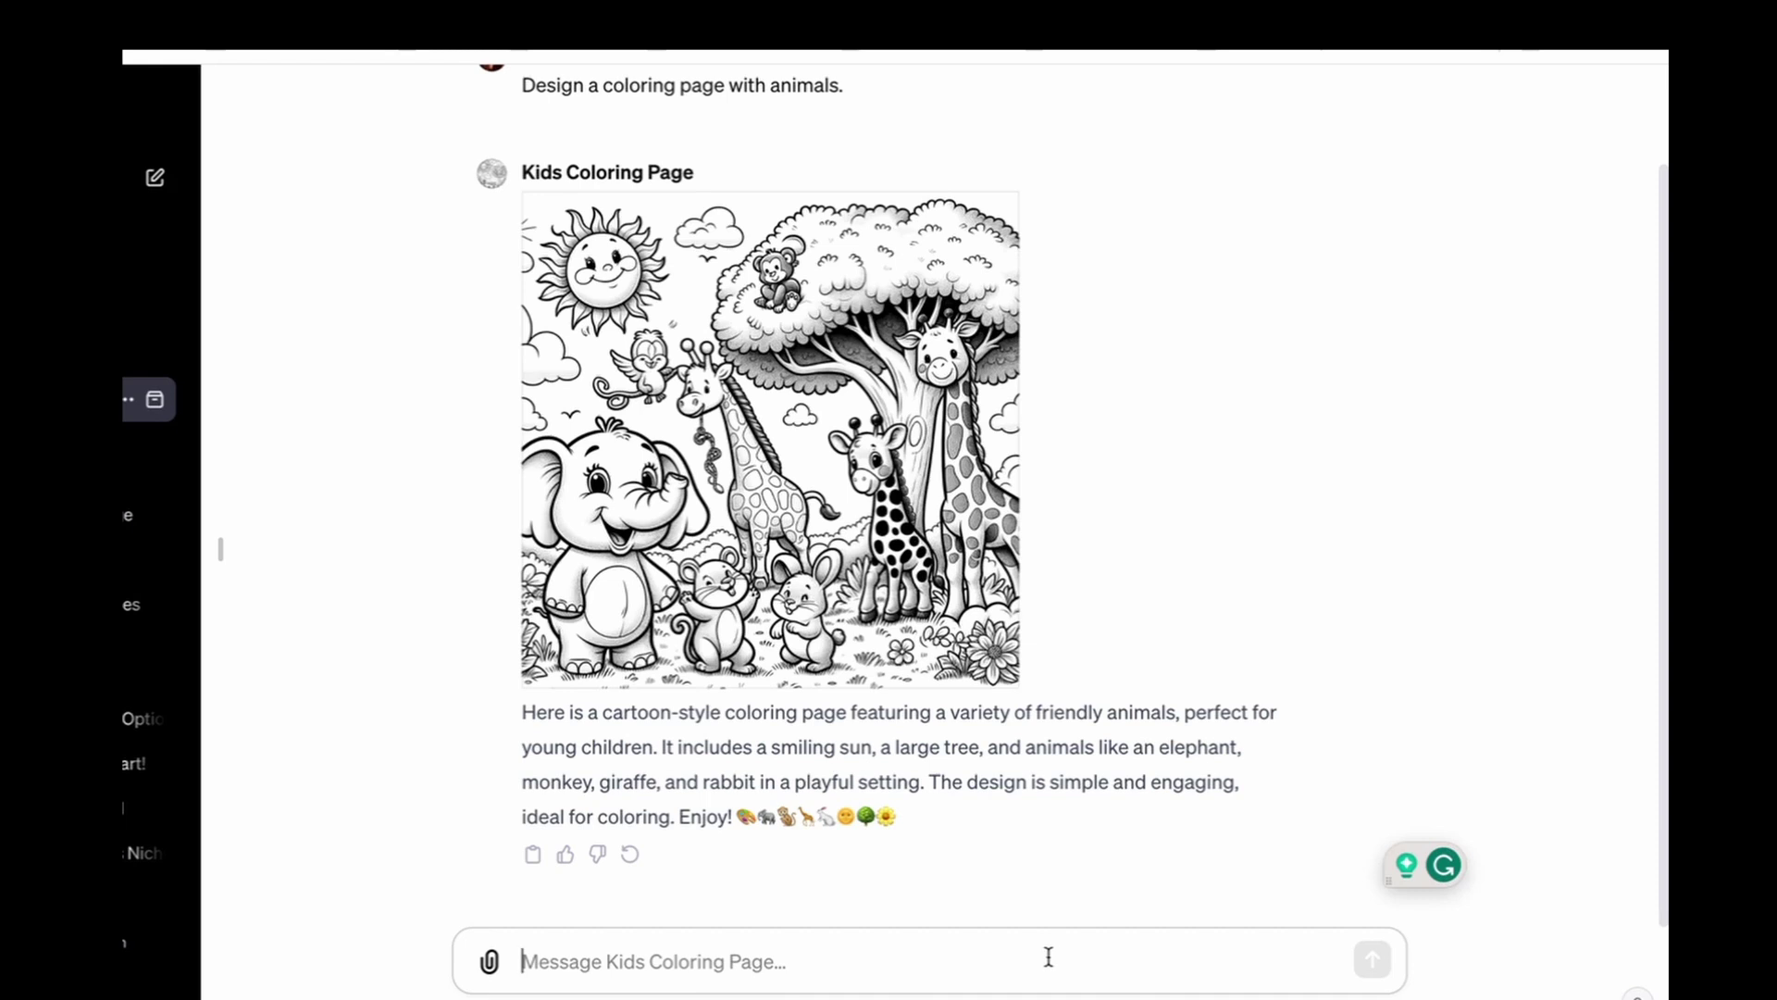
Ask to simplify the coloring page without greyscale, then view the simplified elephant, monkey and giraffe page enlarged
text(Can you simplify this image.  I also don't want greyscale.)
key(Return)
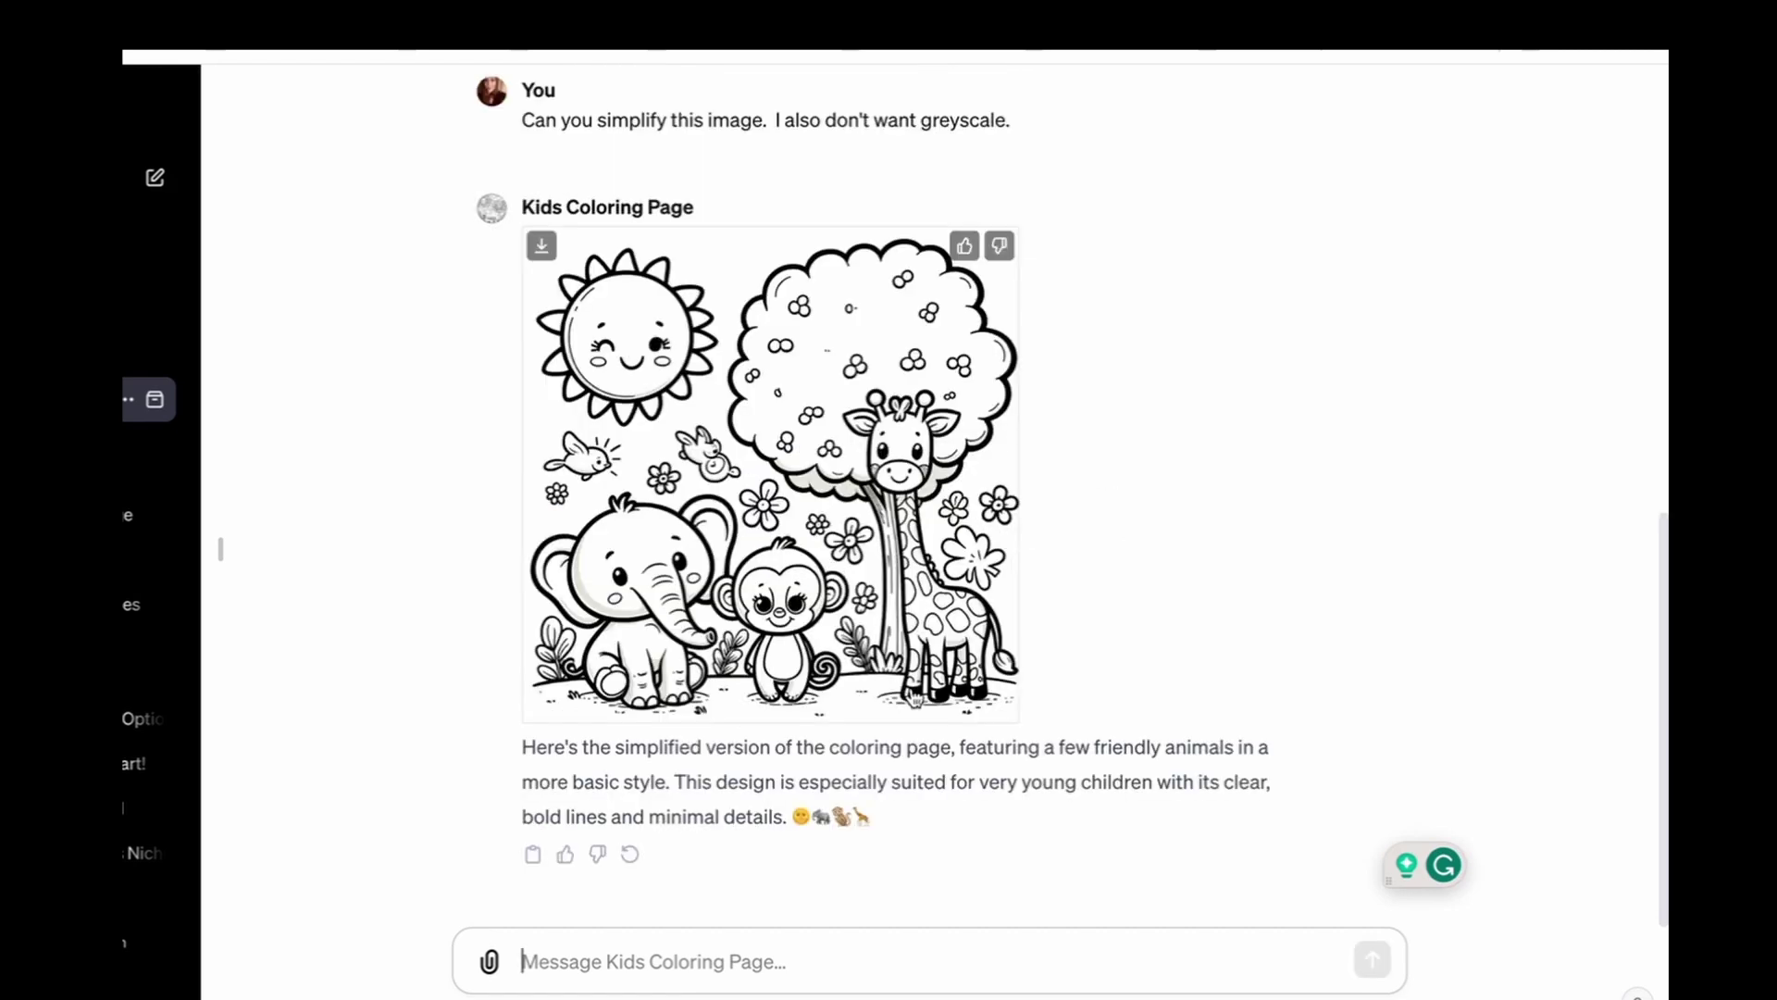
click(859, 470)
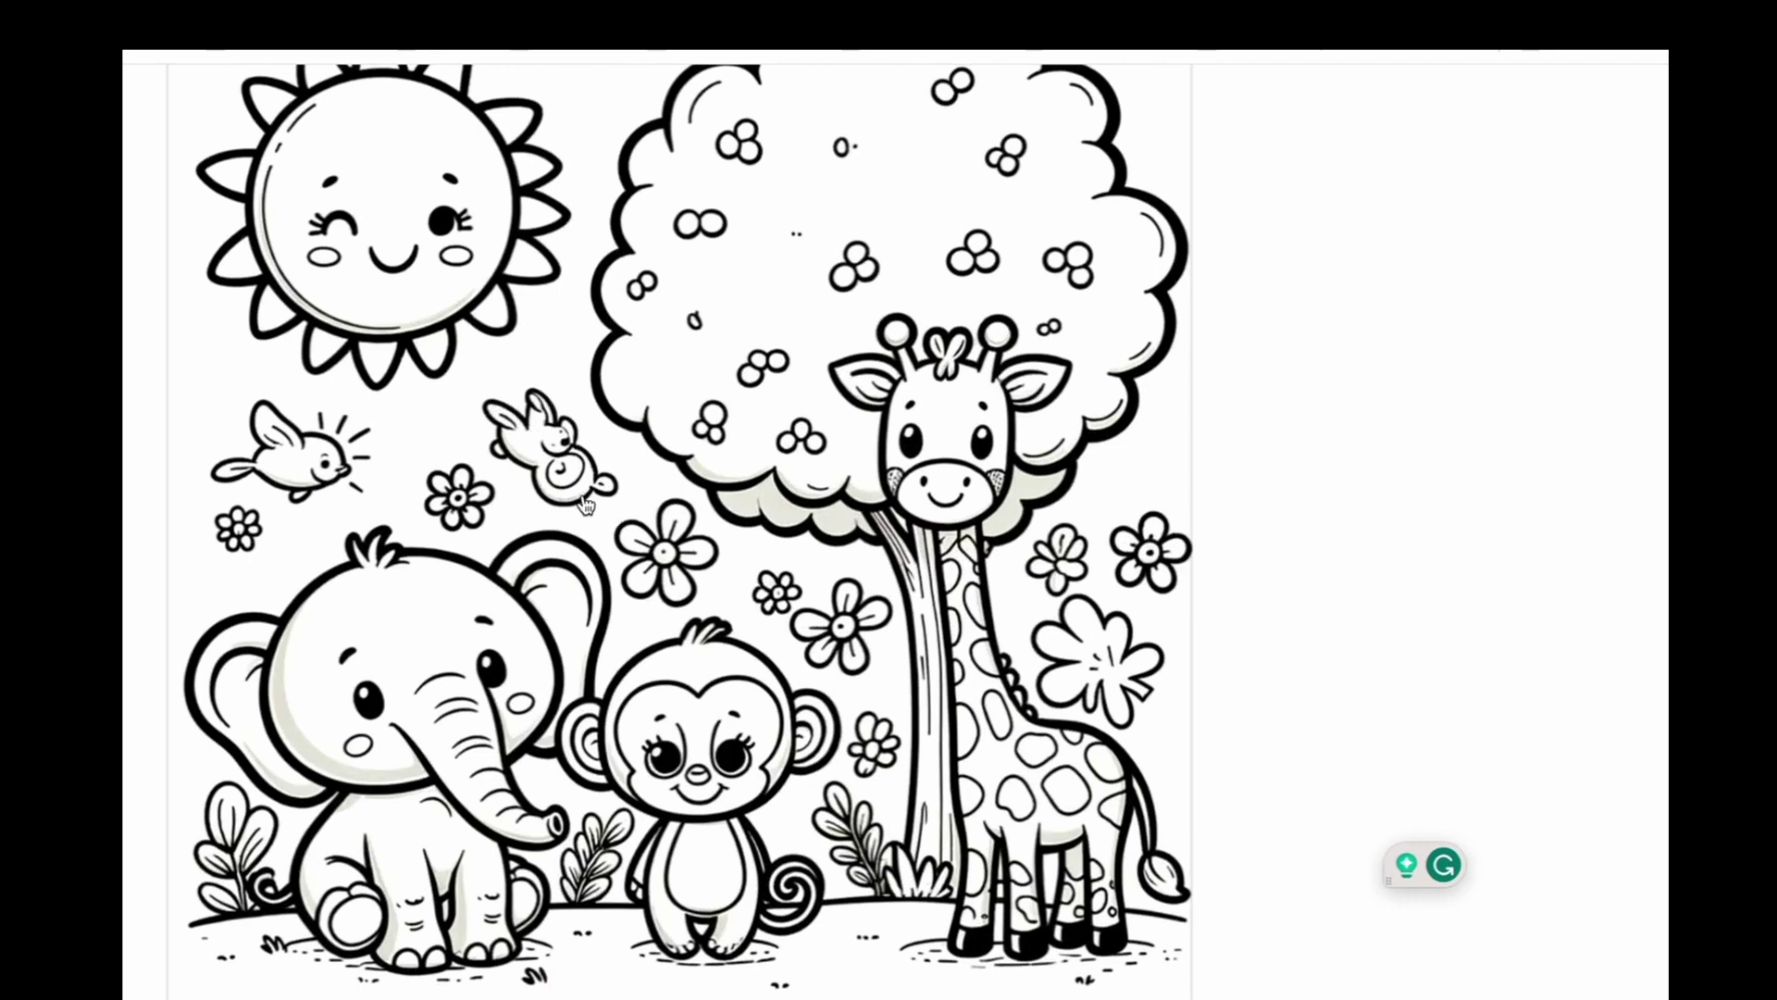
click(627, 618)
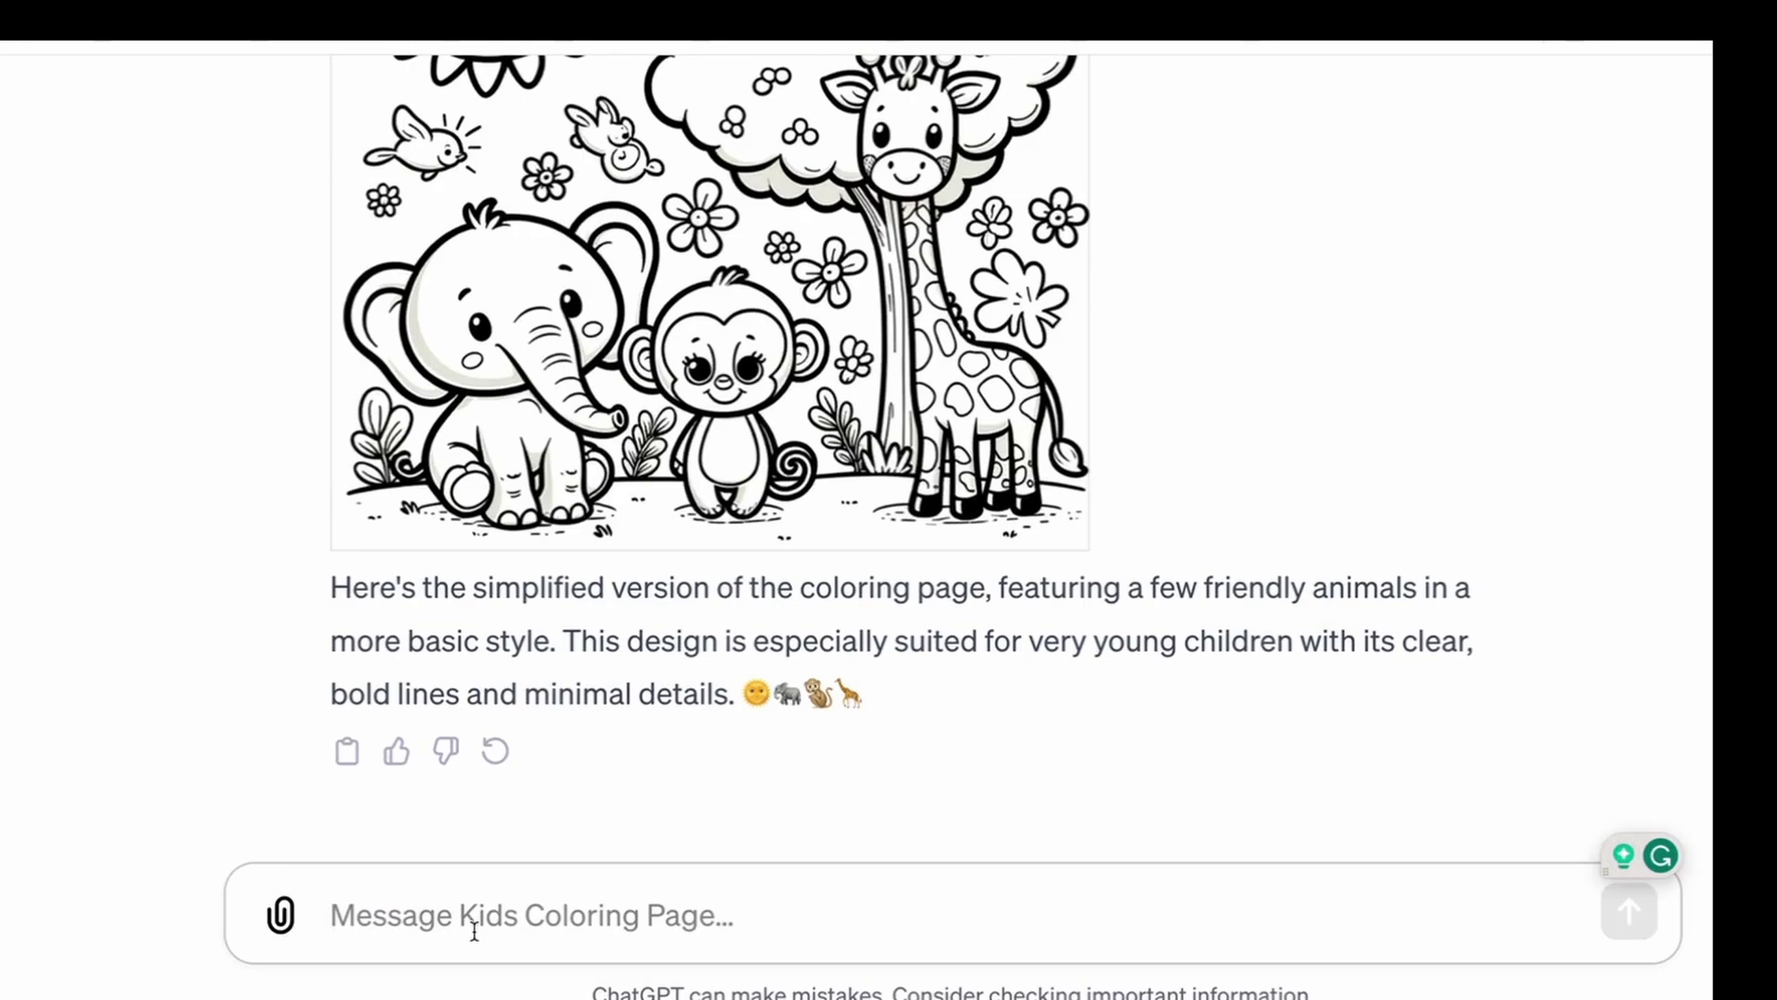
scroll(474, 921, up, 5)
scroll(476, 935, down, 1)
scroll(1123, 622, up, 15)
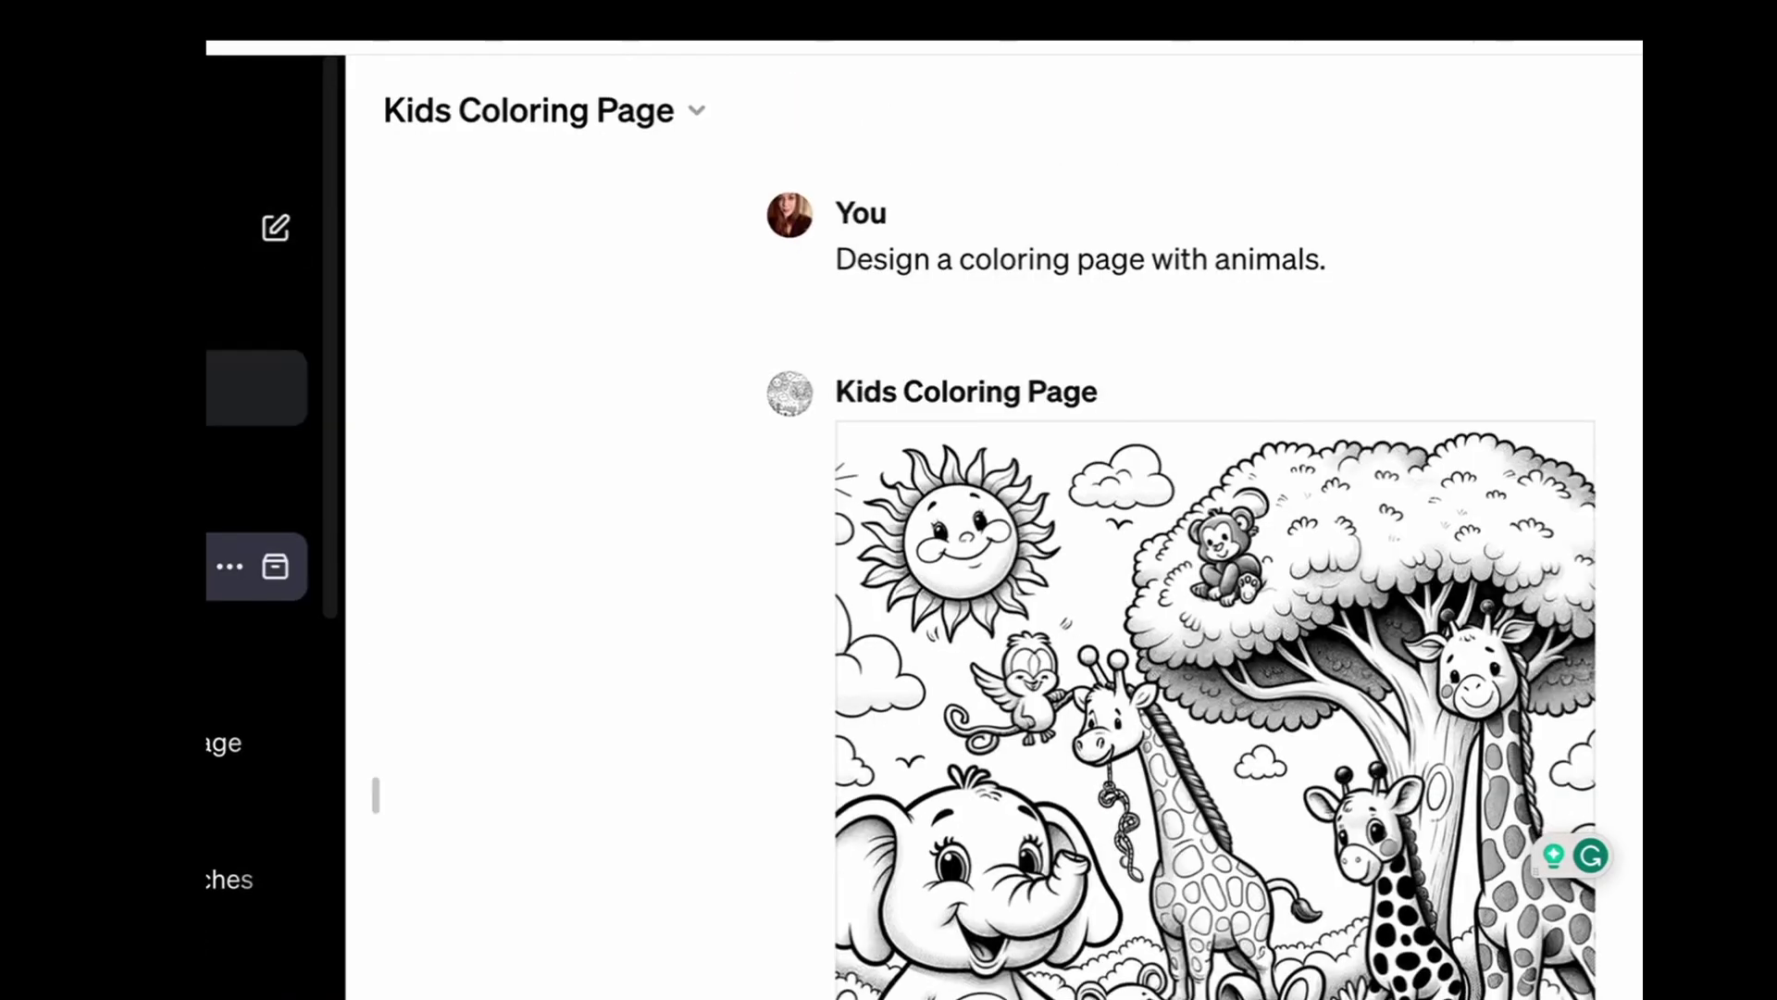
Search the GPTs for 'consistent character' and open Consistent Character GPT Fast & High Quality
click(246, 385)
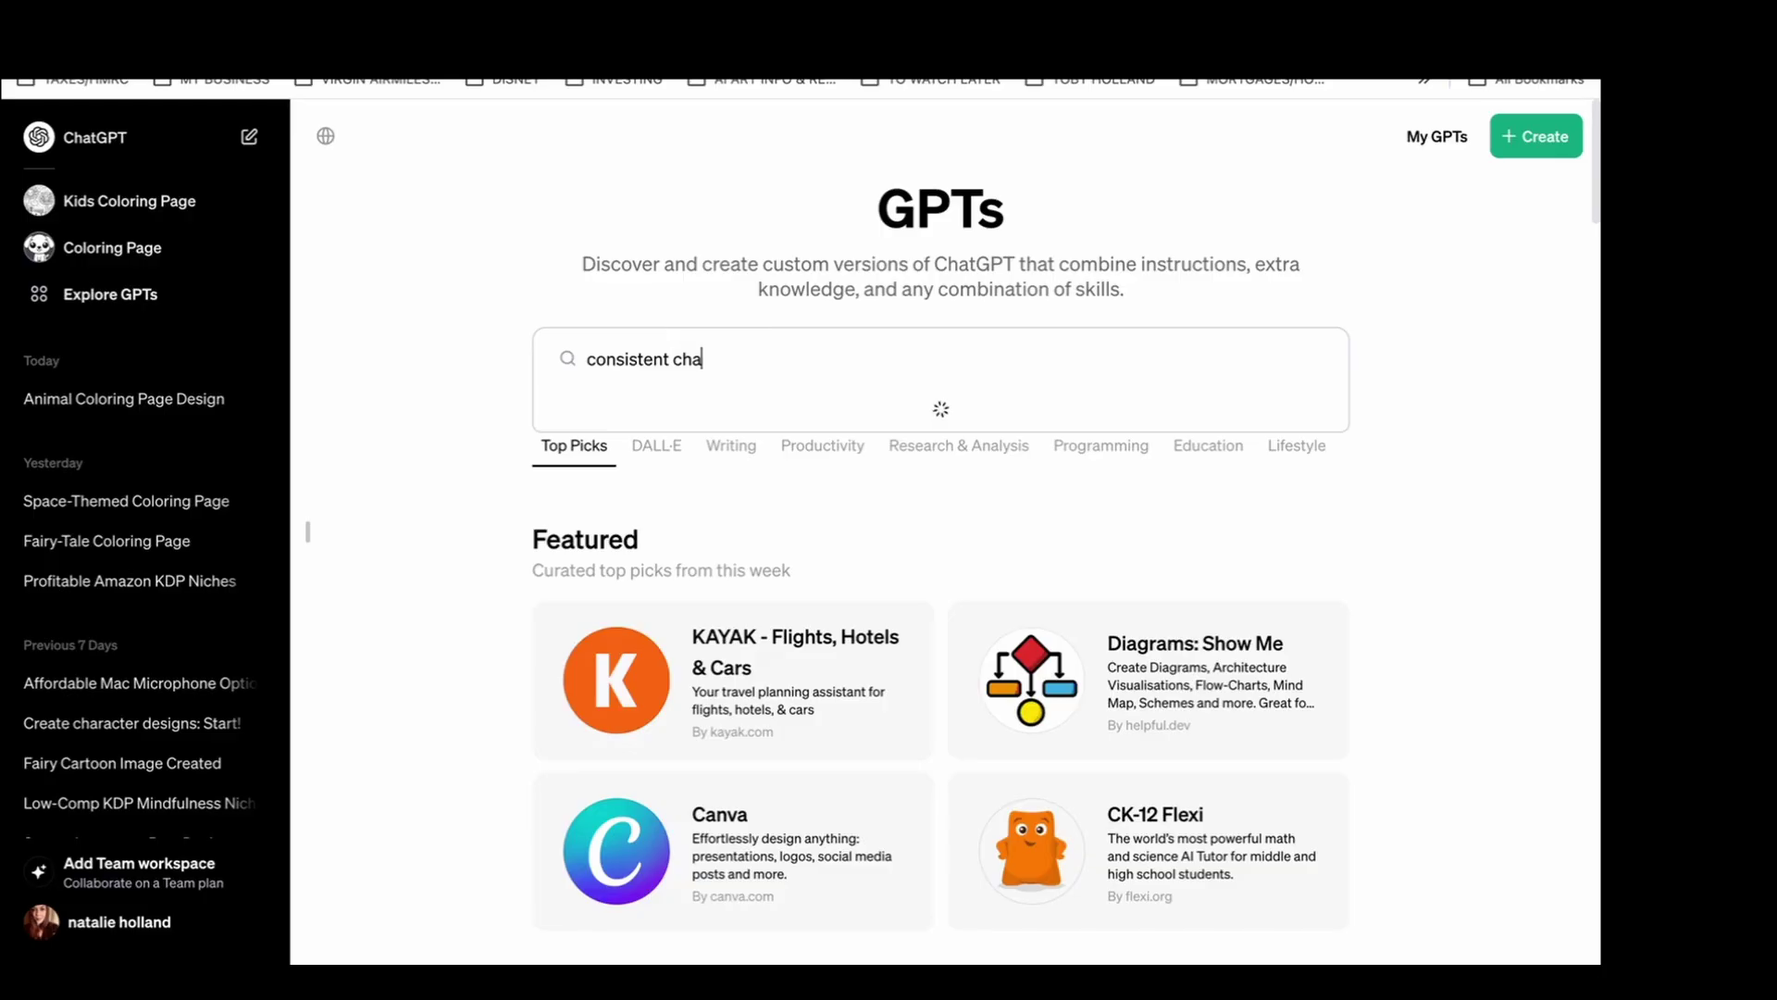
text(racters)
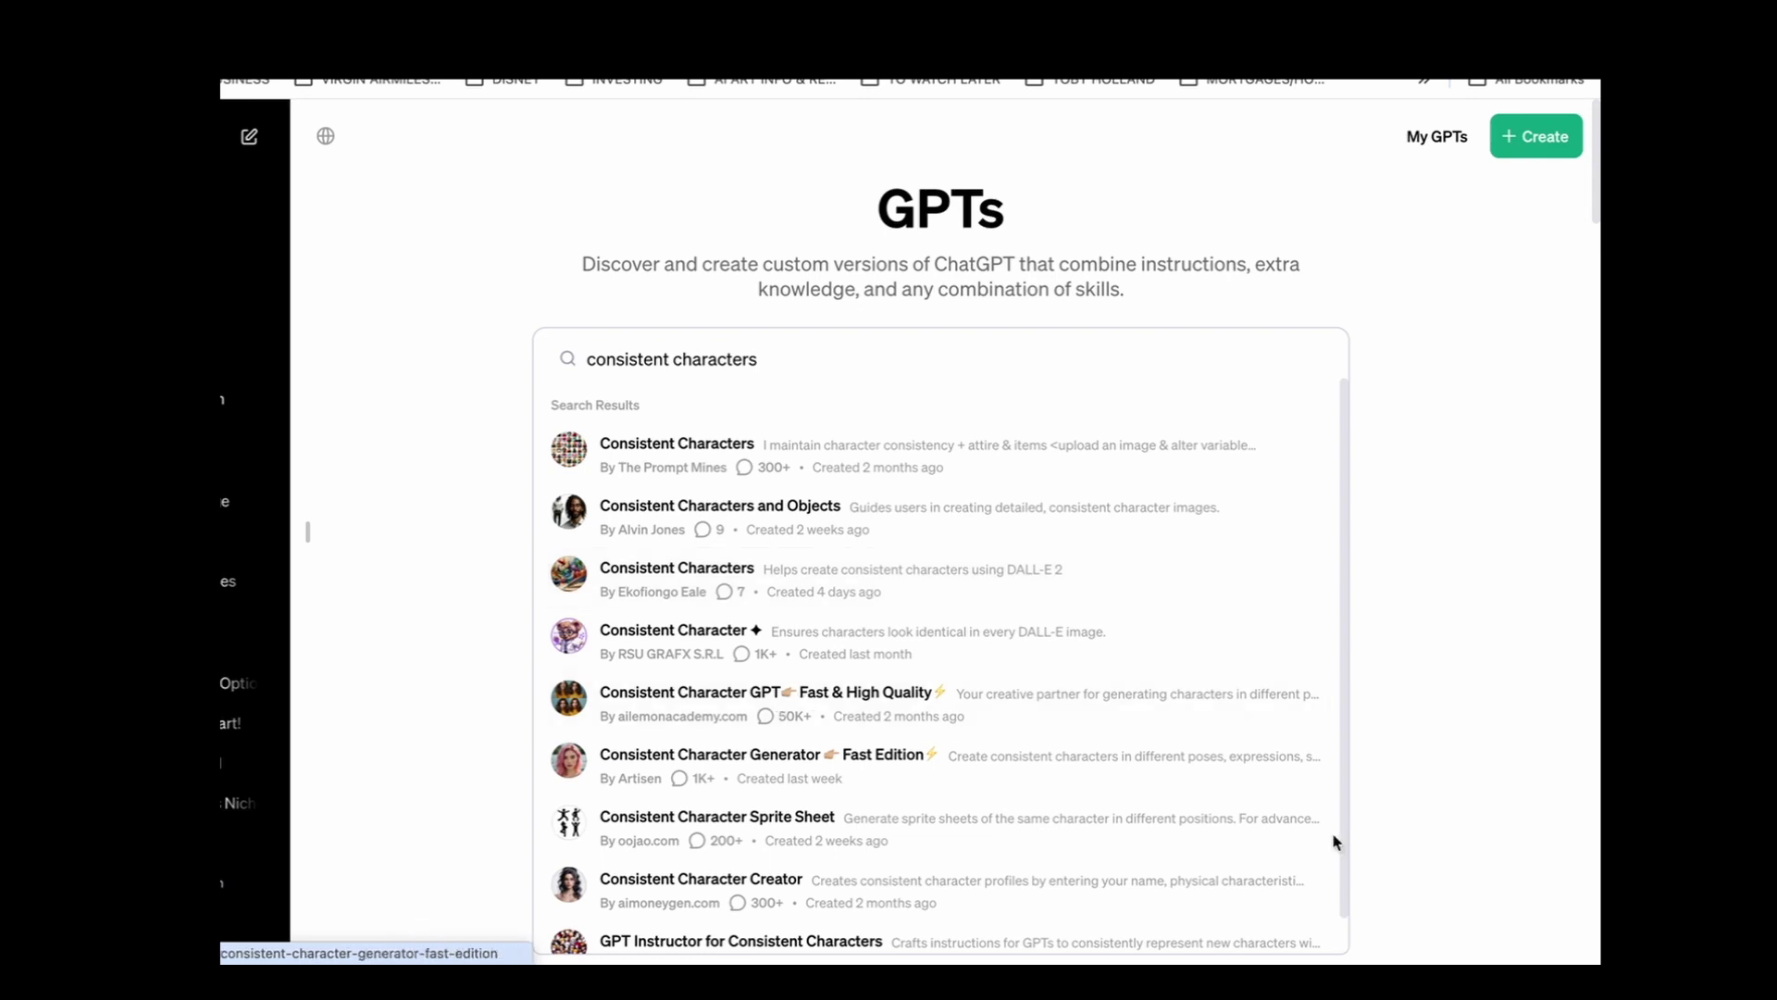
click(921, 694)
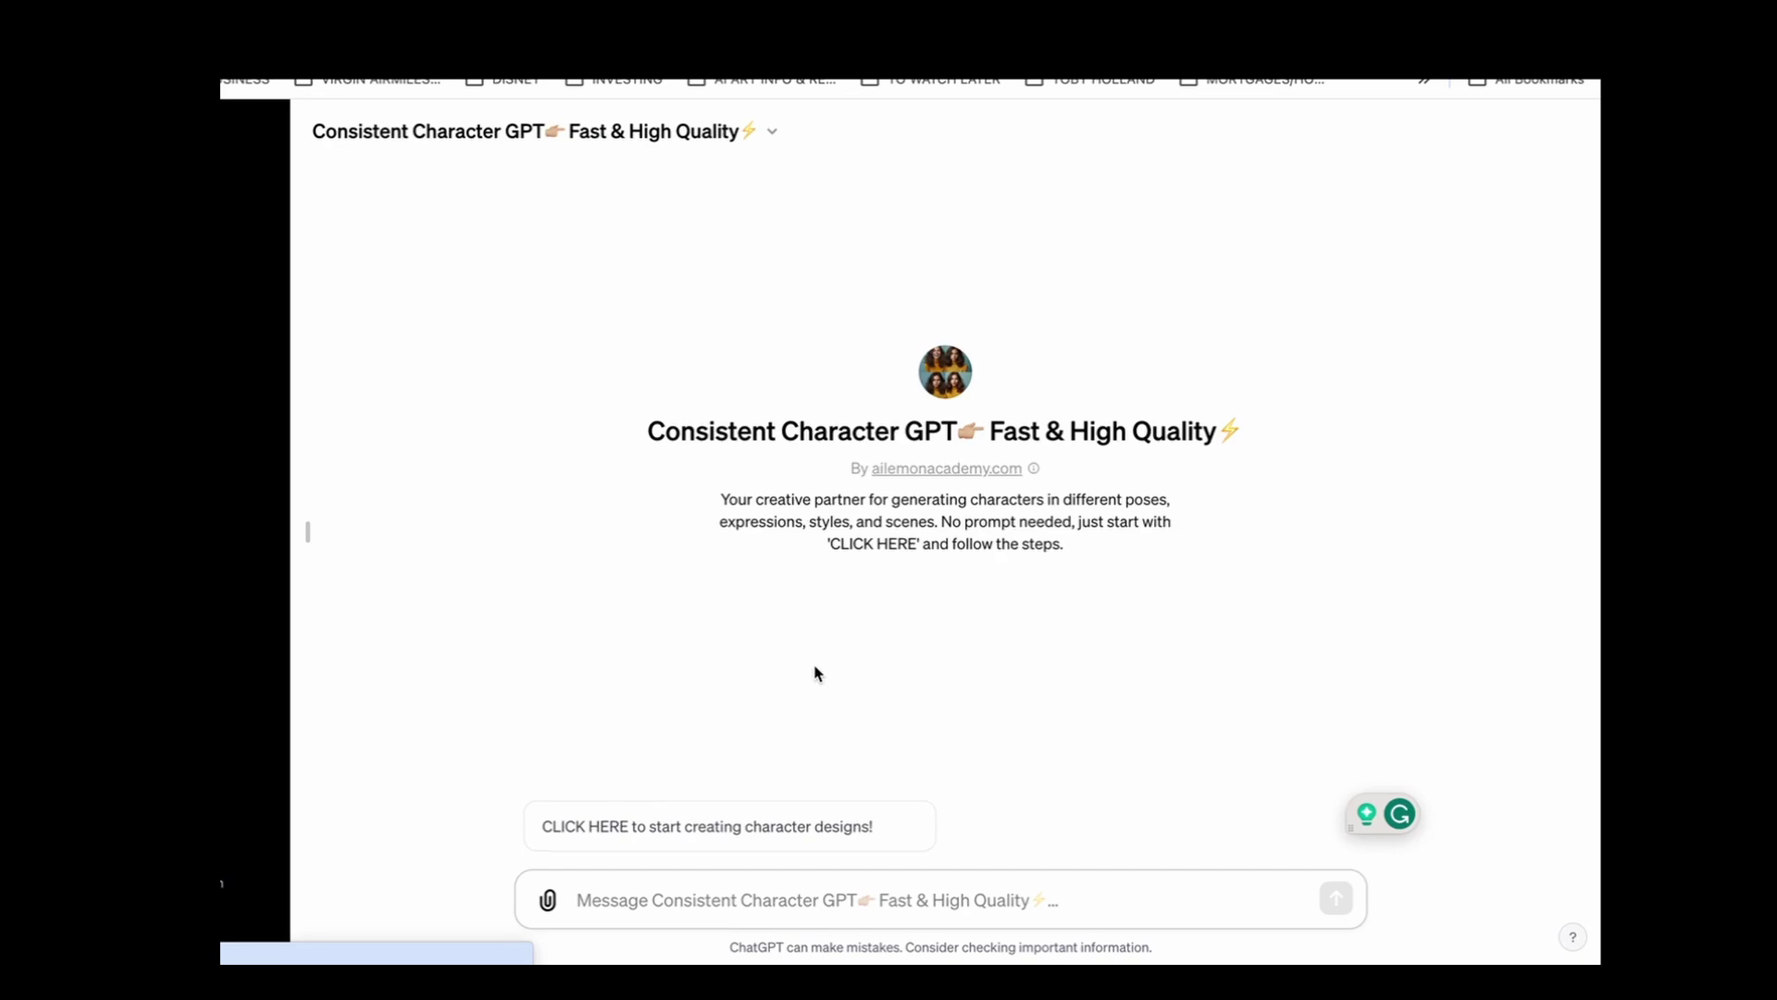
Describe Fred, a male kawaii sloth, and pick style 3, 2D flat illustration
click(741, 841)
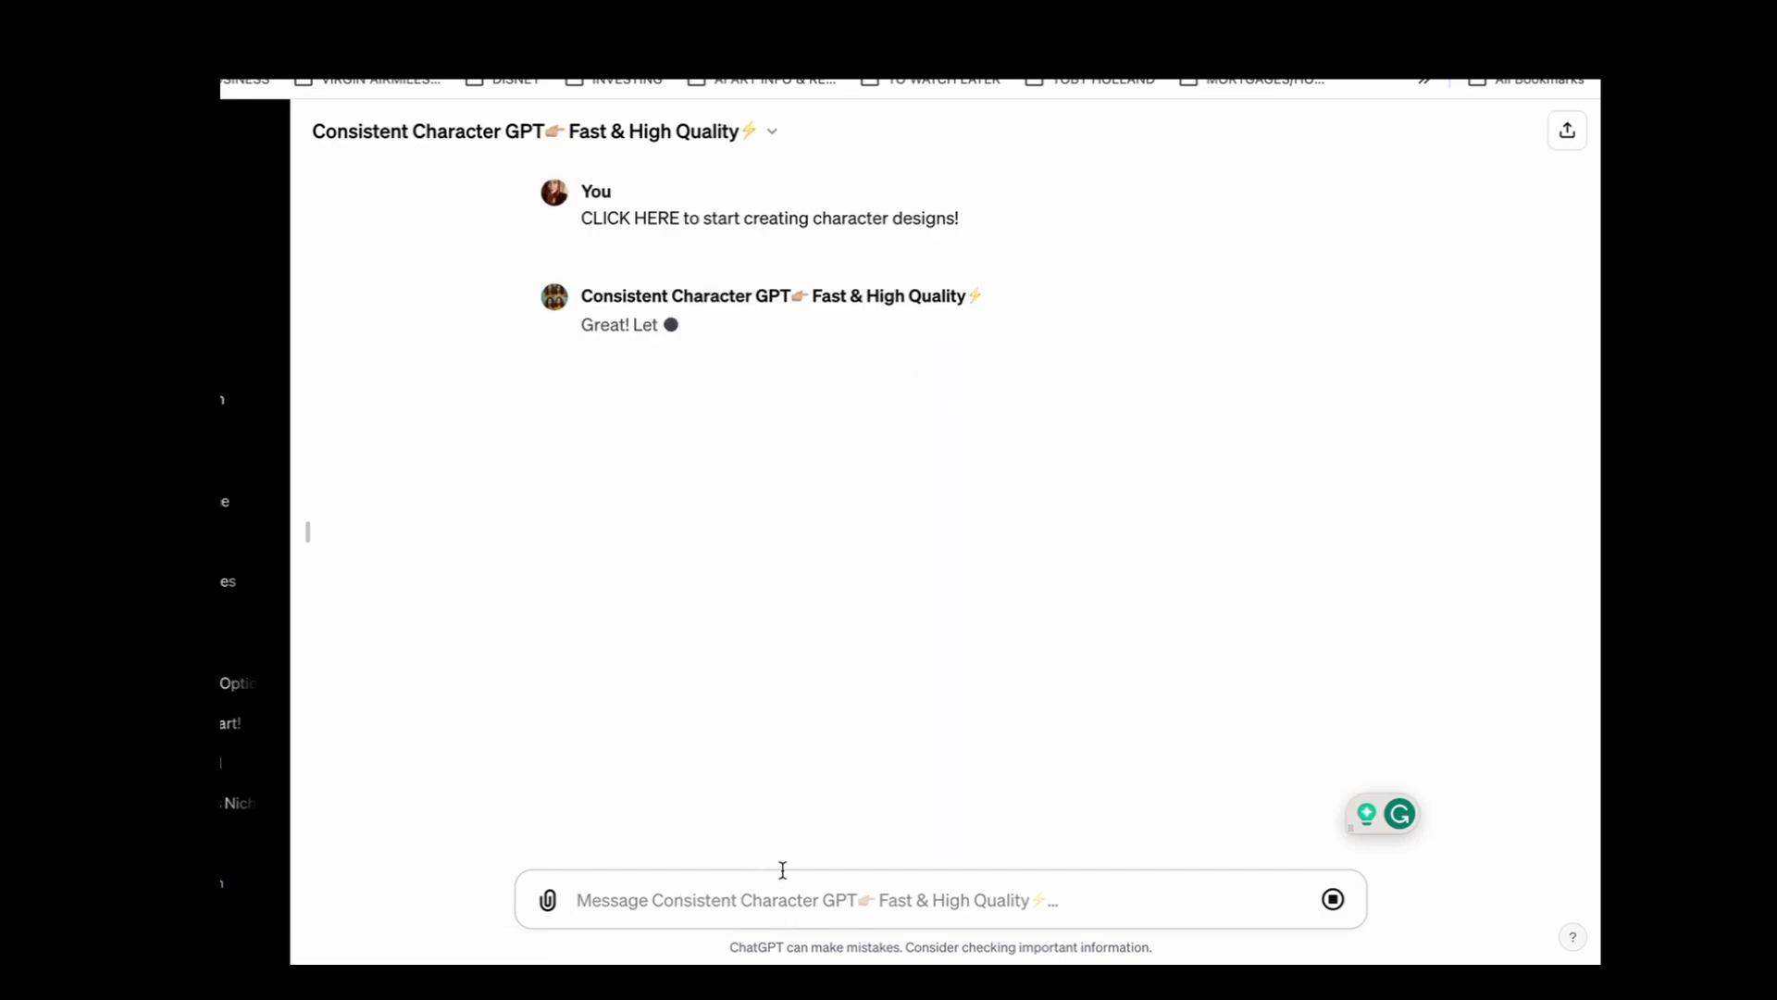
text(male)
key(Return)
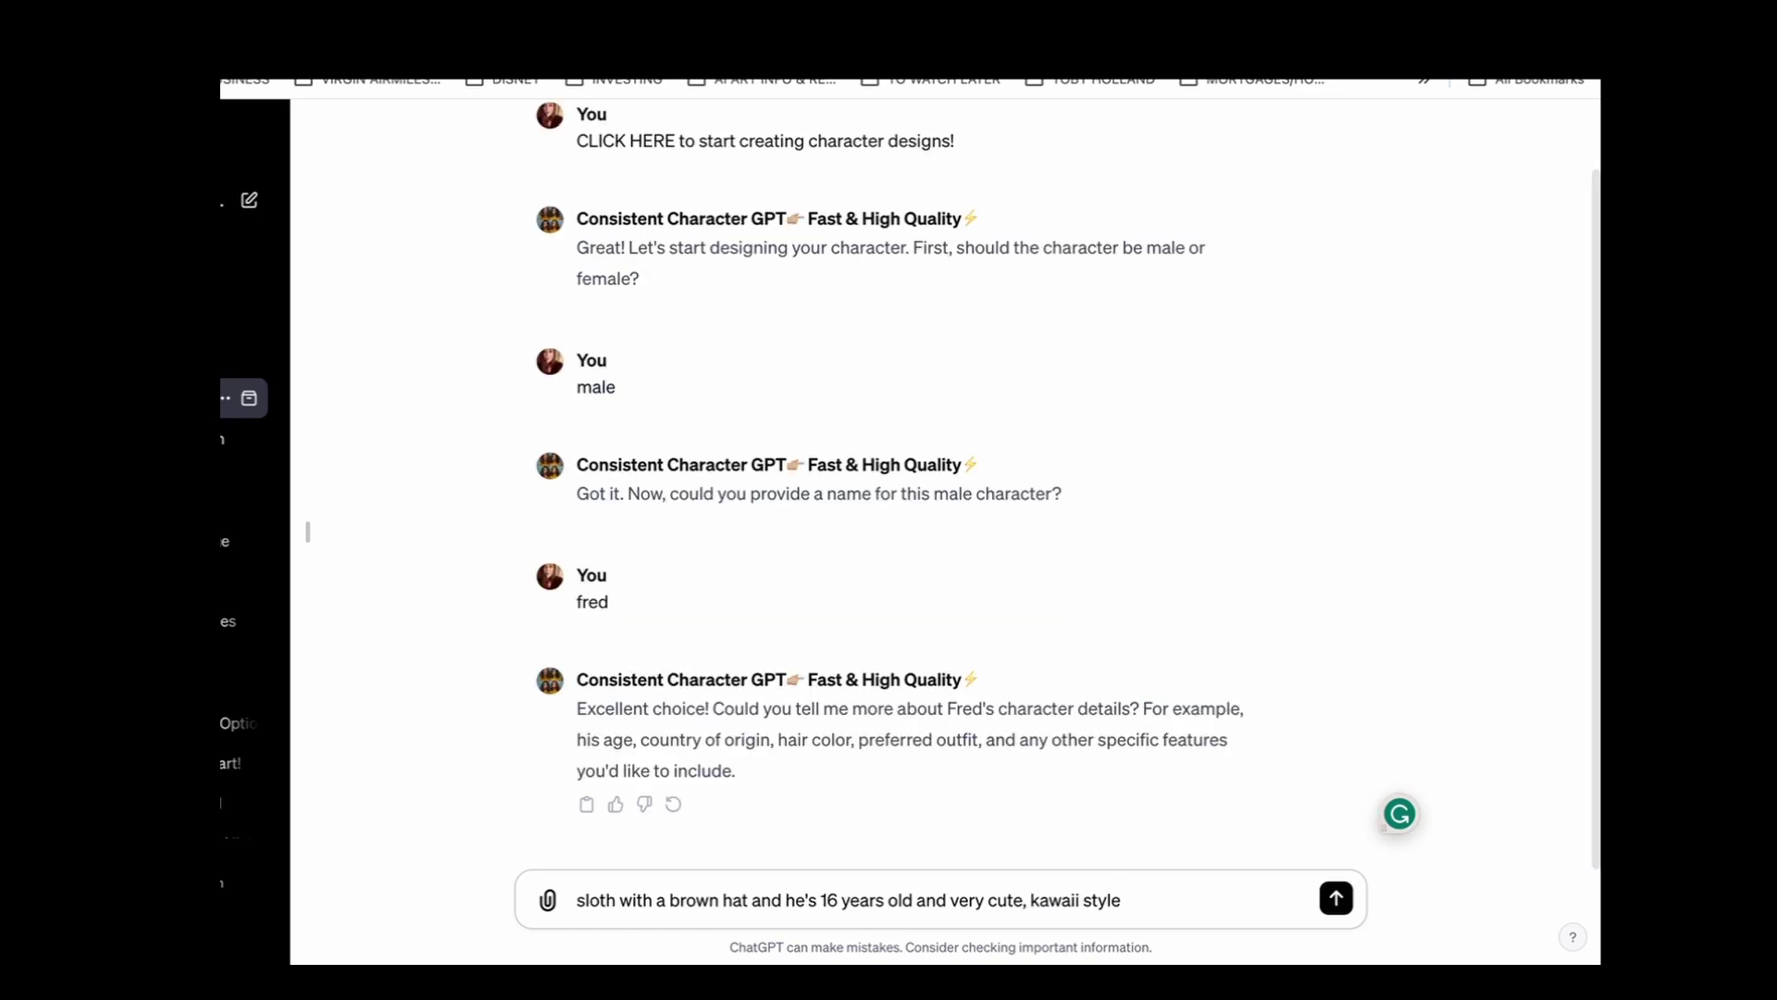
key(Return)
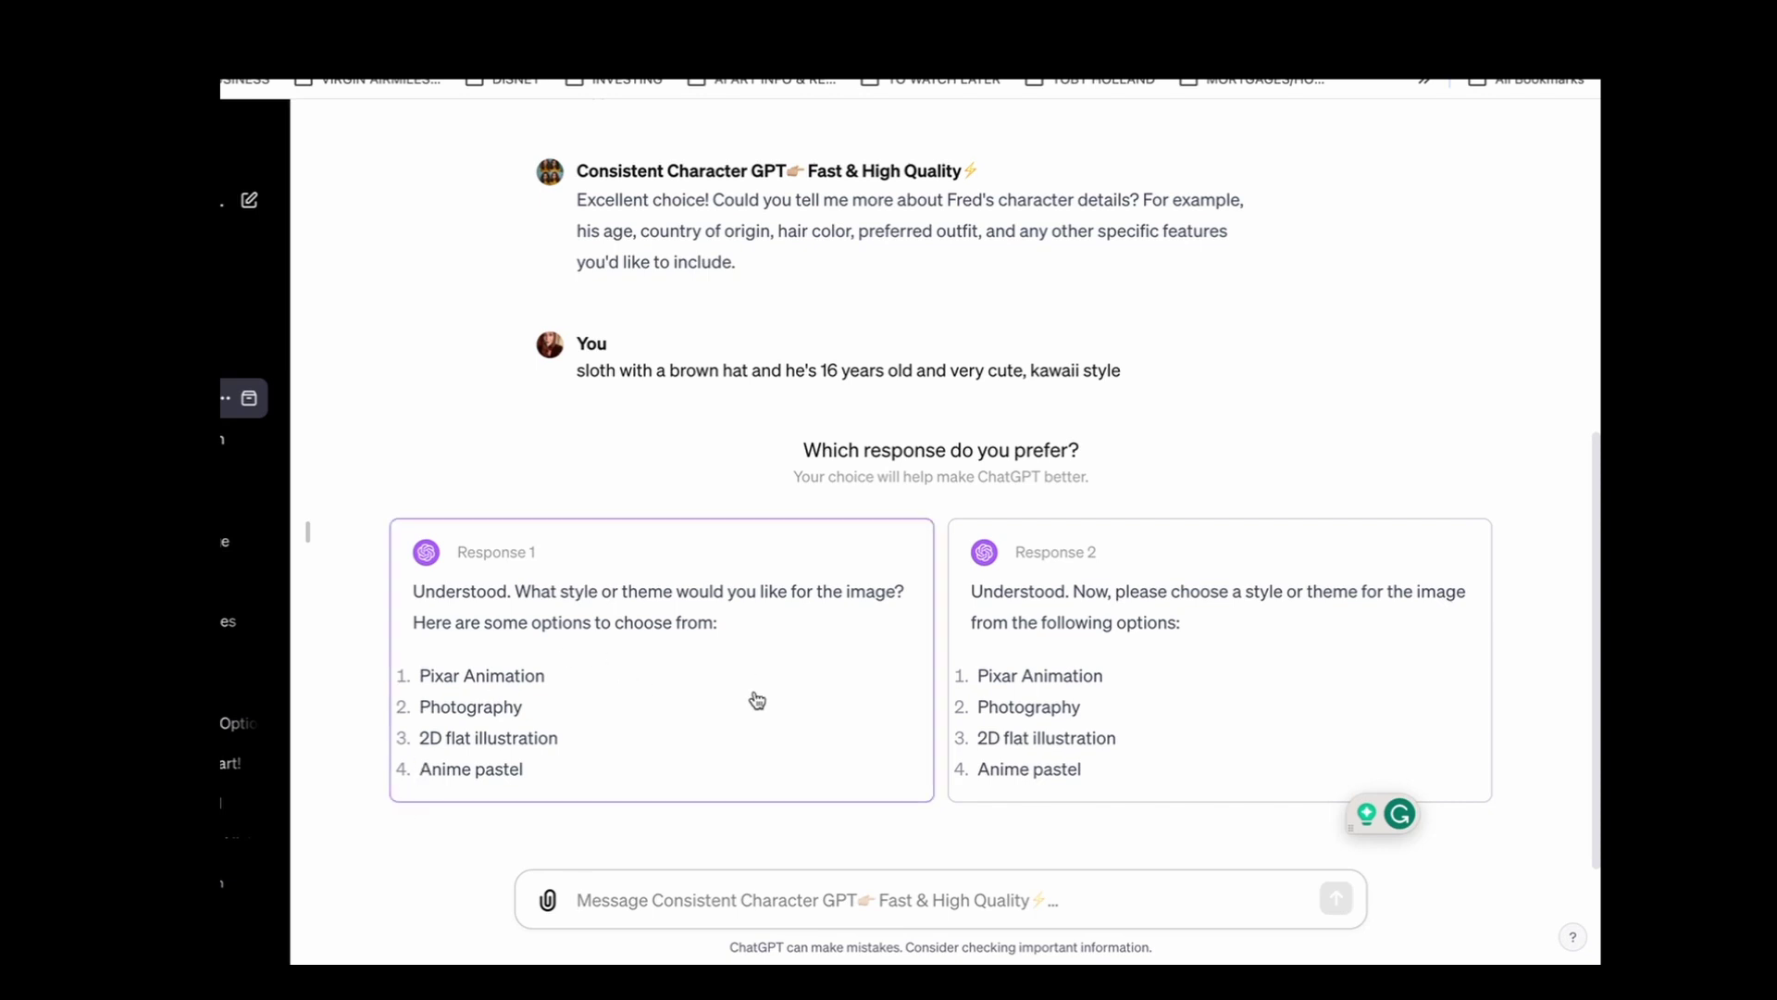
text(3)
key(Return)
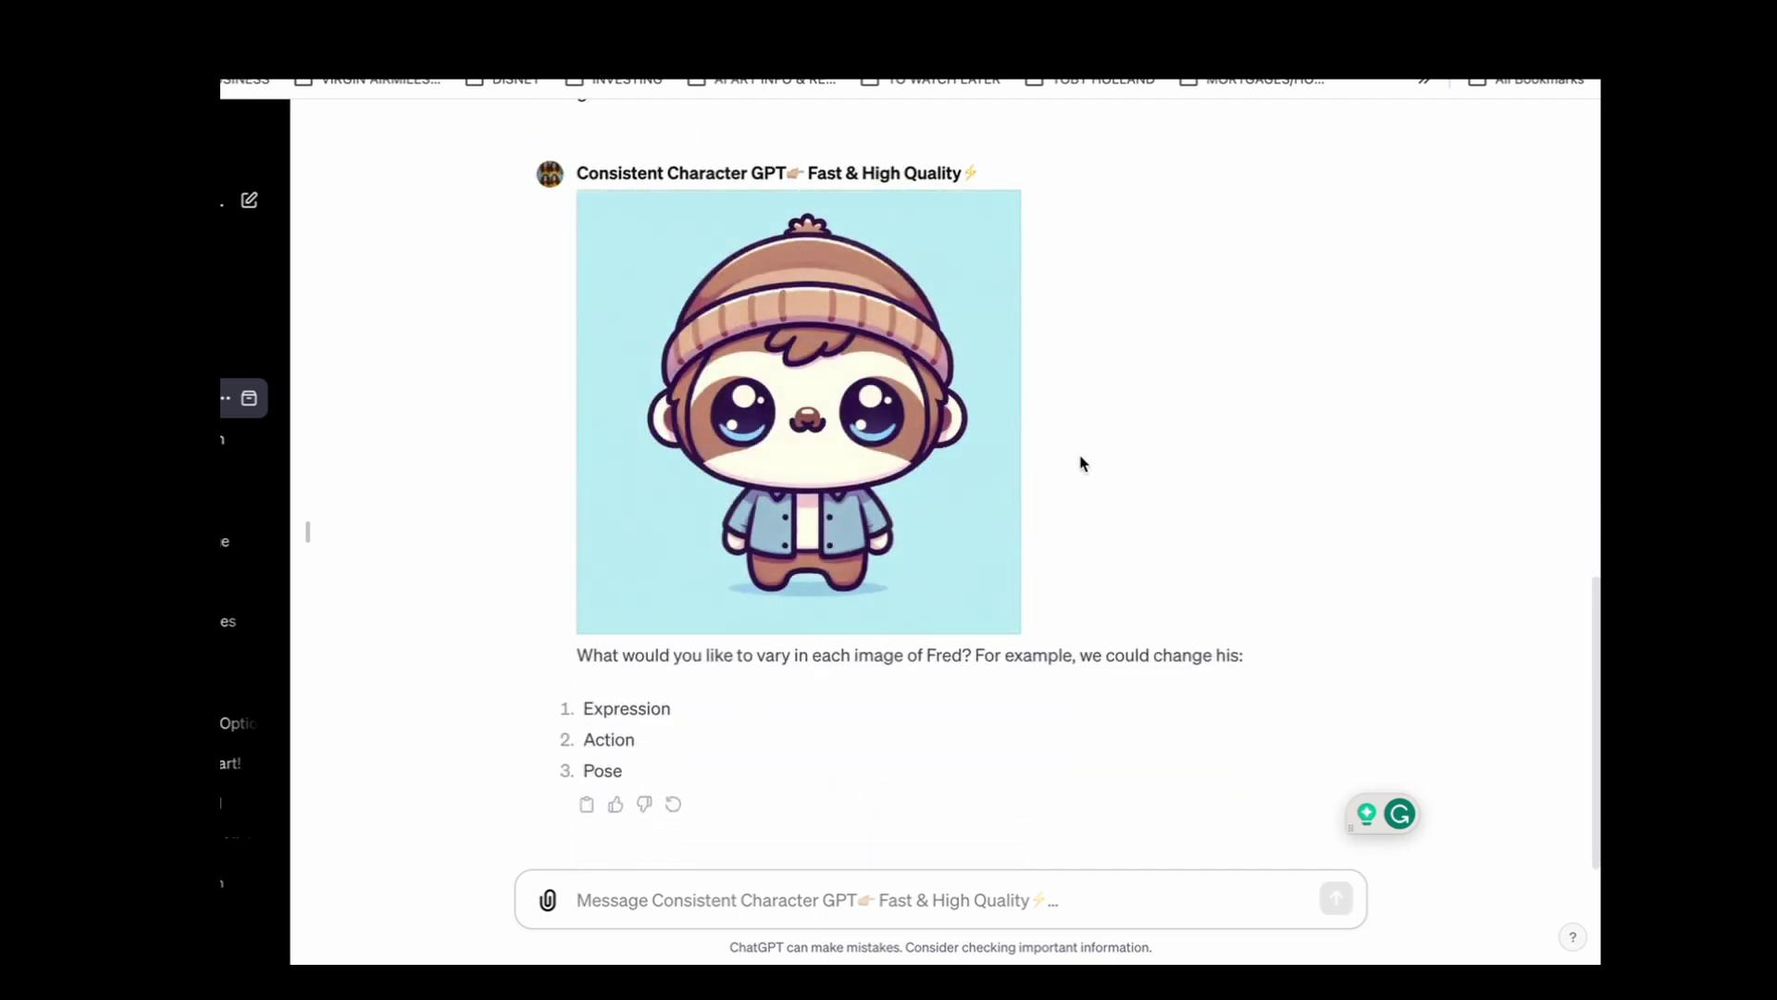
Choose to vary Fred's pose and request him running
scroll(1078, 460, up, 1)
scroll(1109, 559, down, 1)
text(pose)
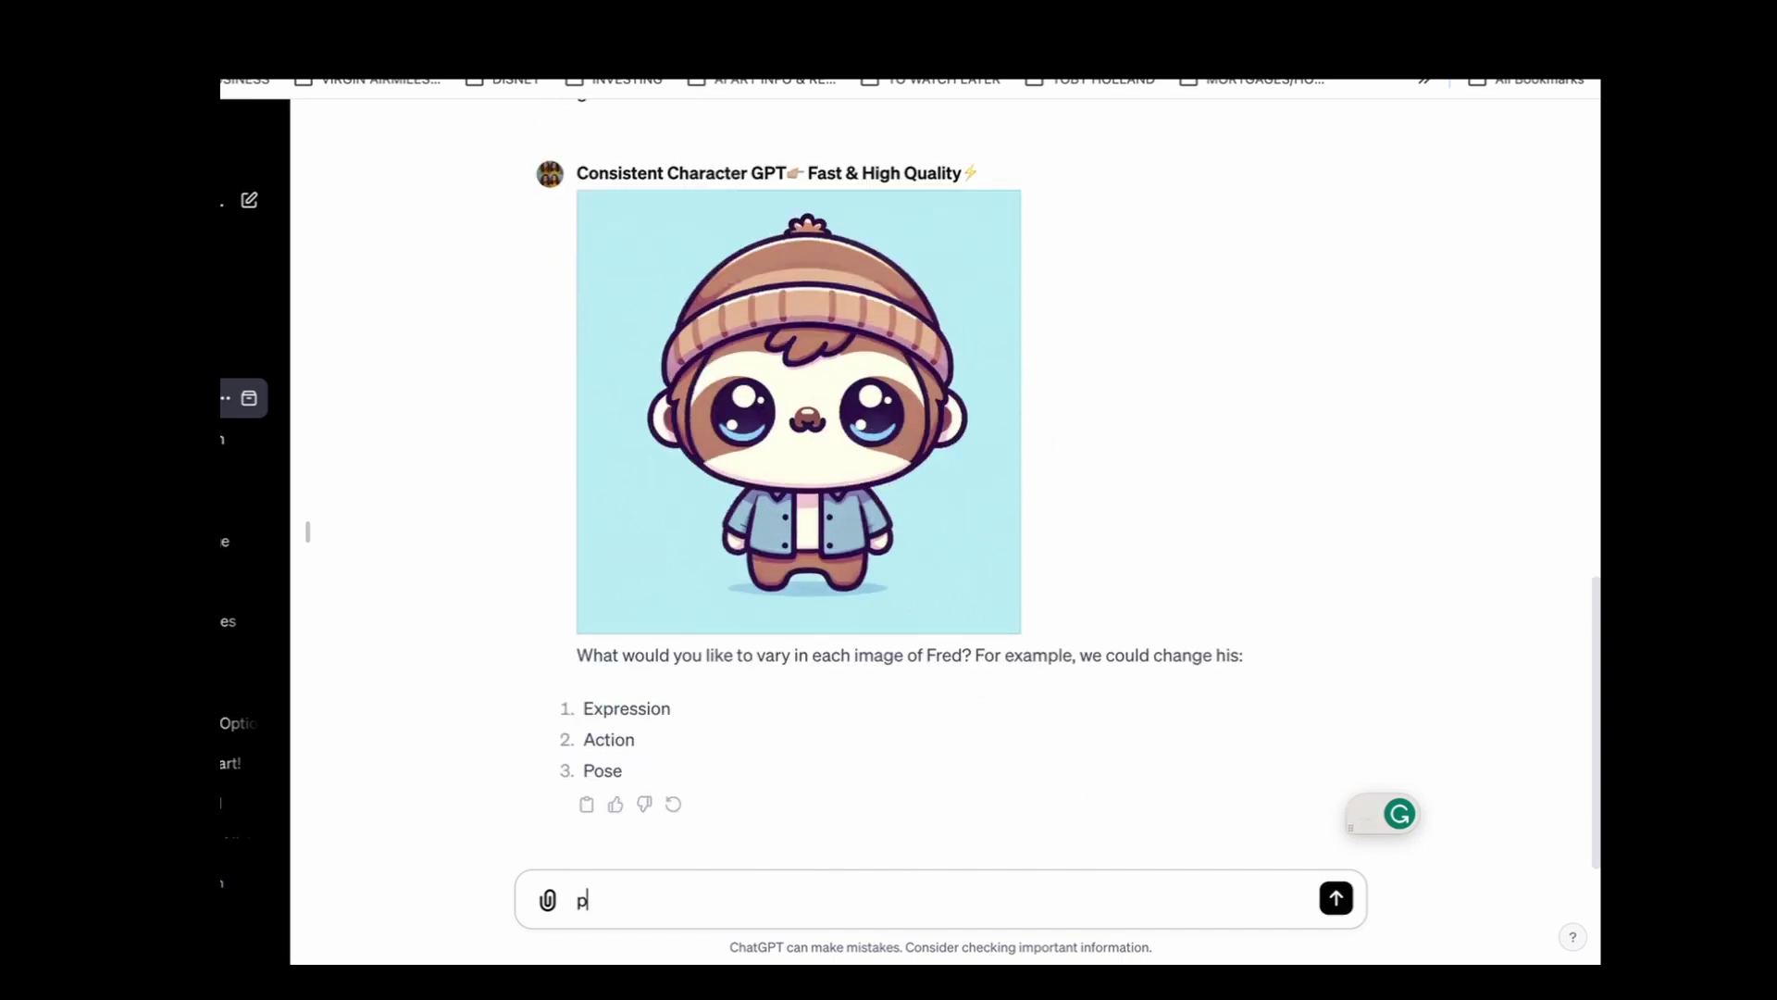
key(Return)
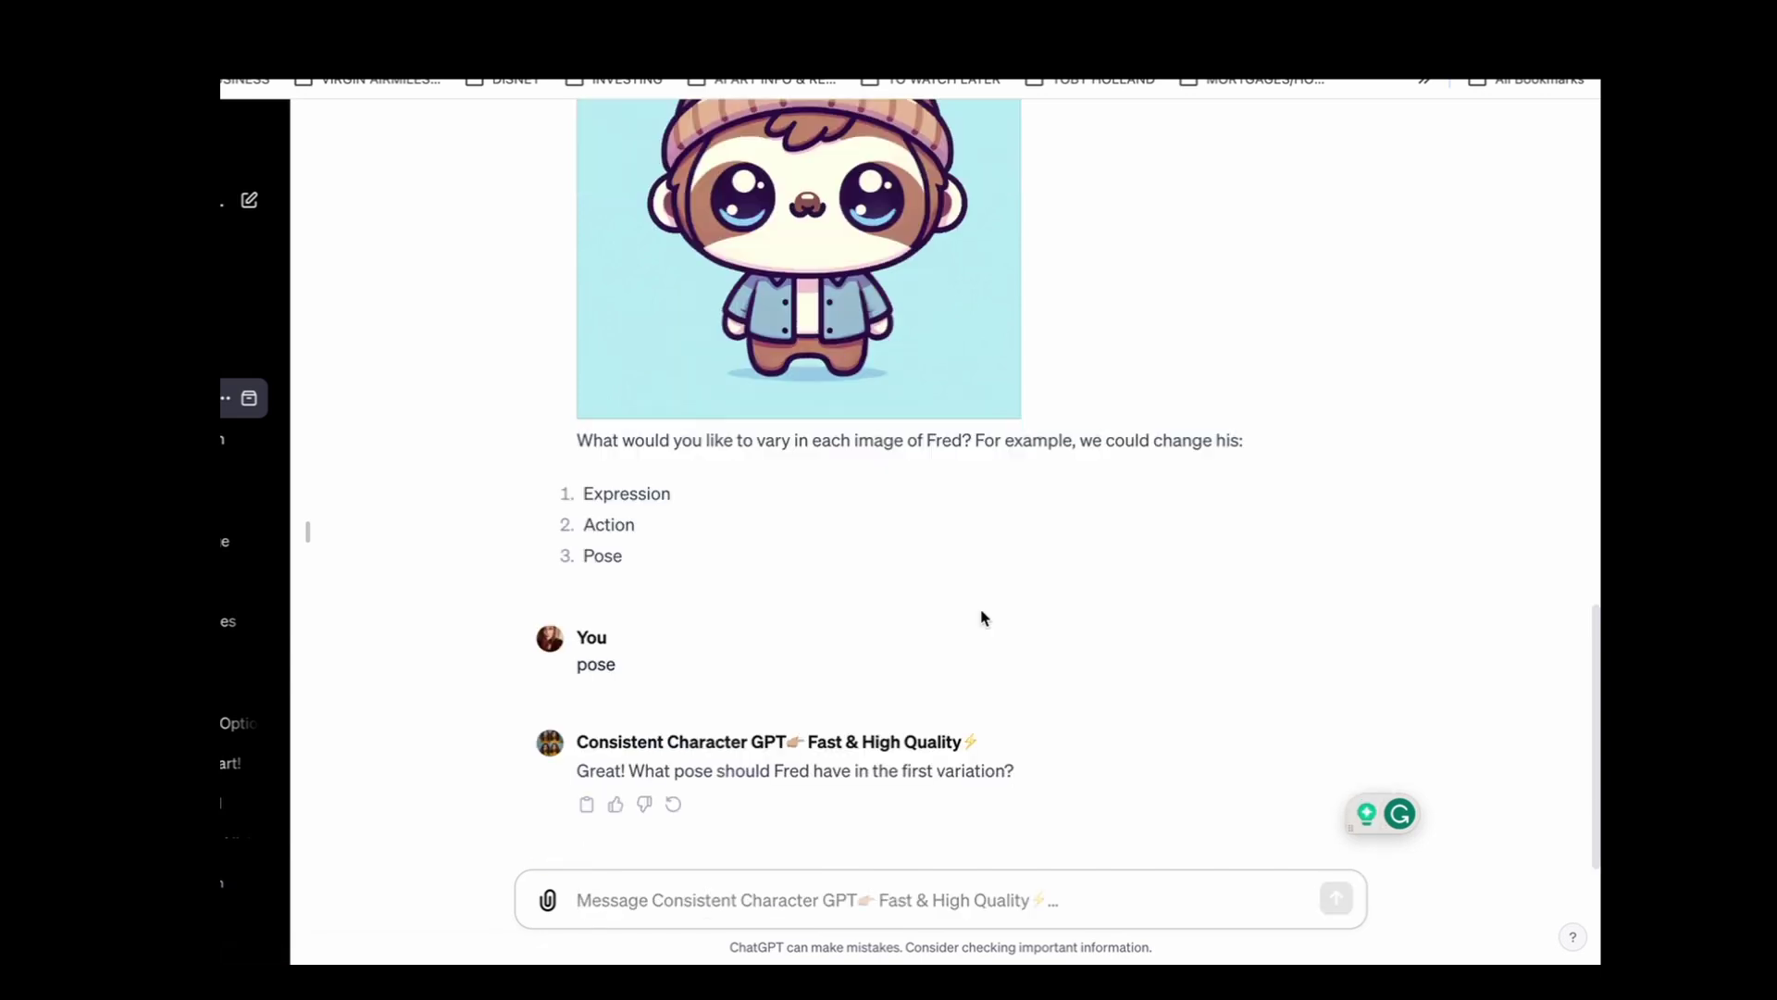
text(running)
key(Return)
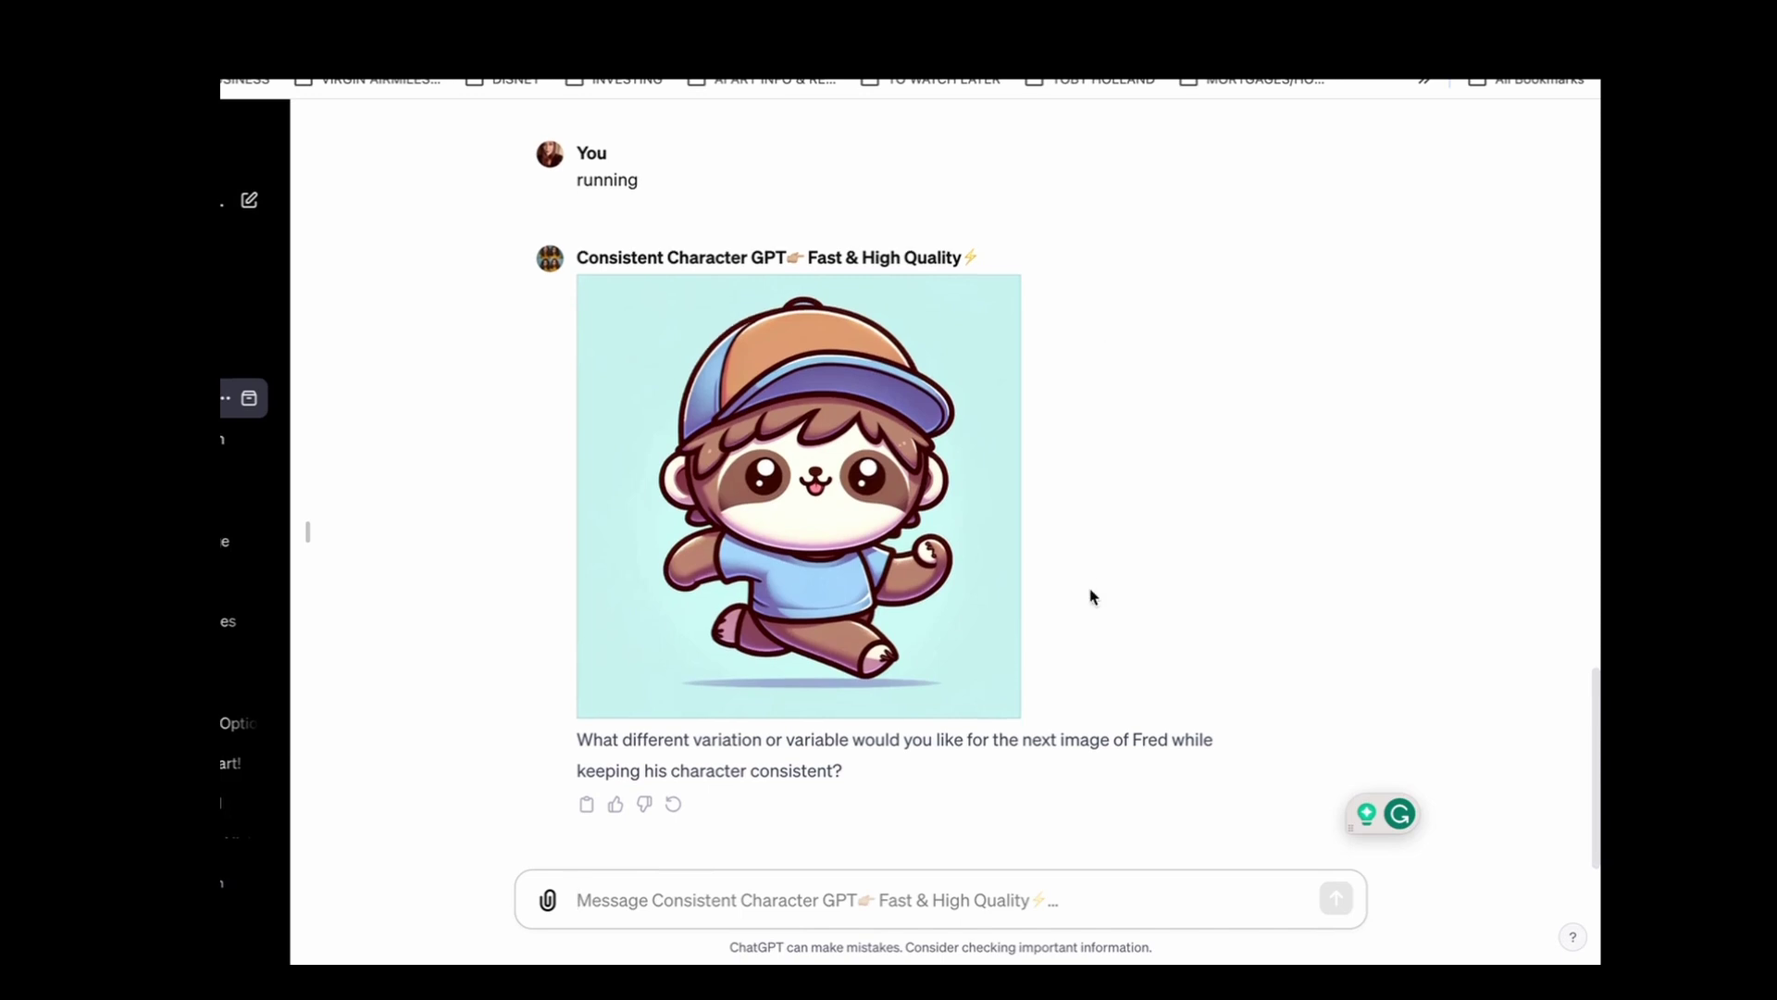
Request Fred sitting under a tree and review the result
text(sitting under a)
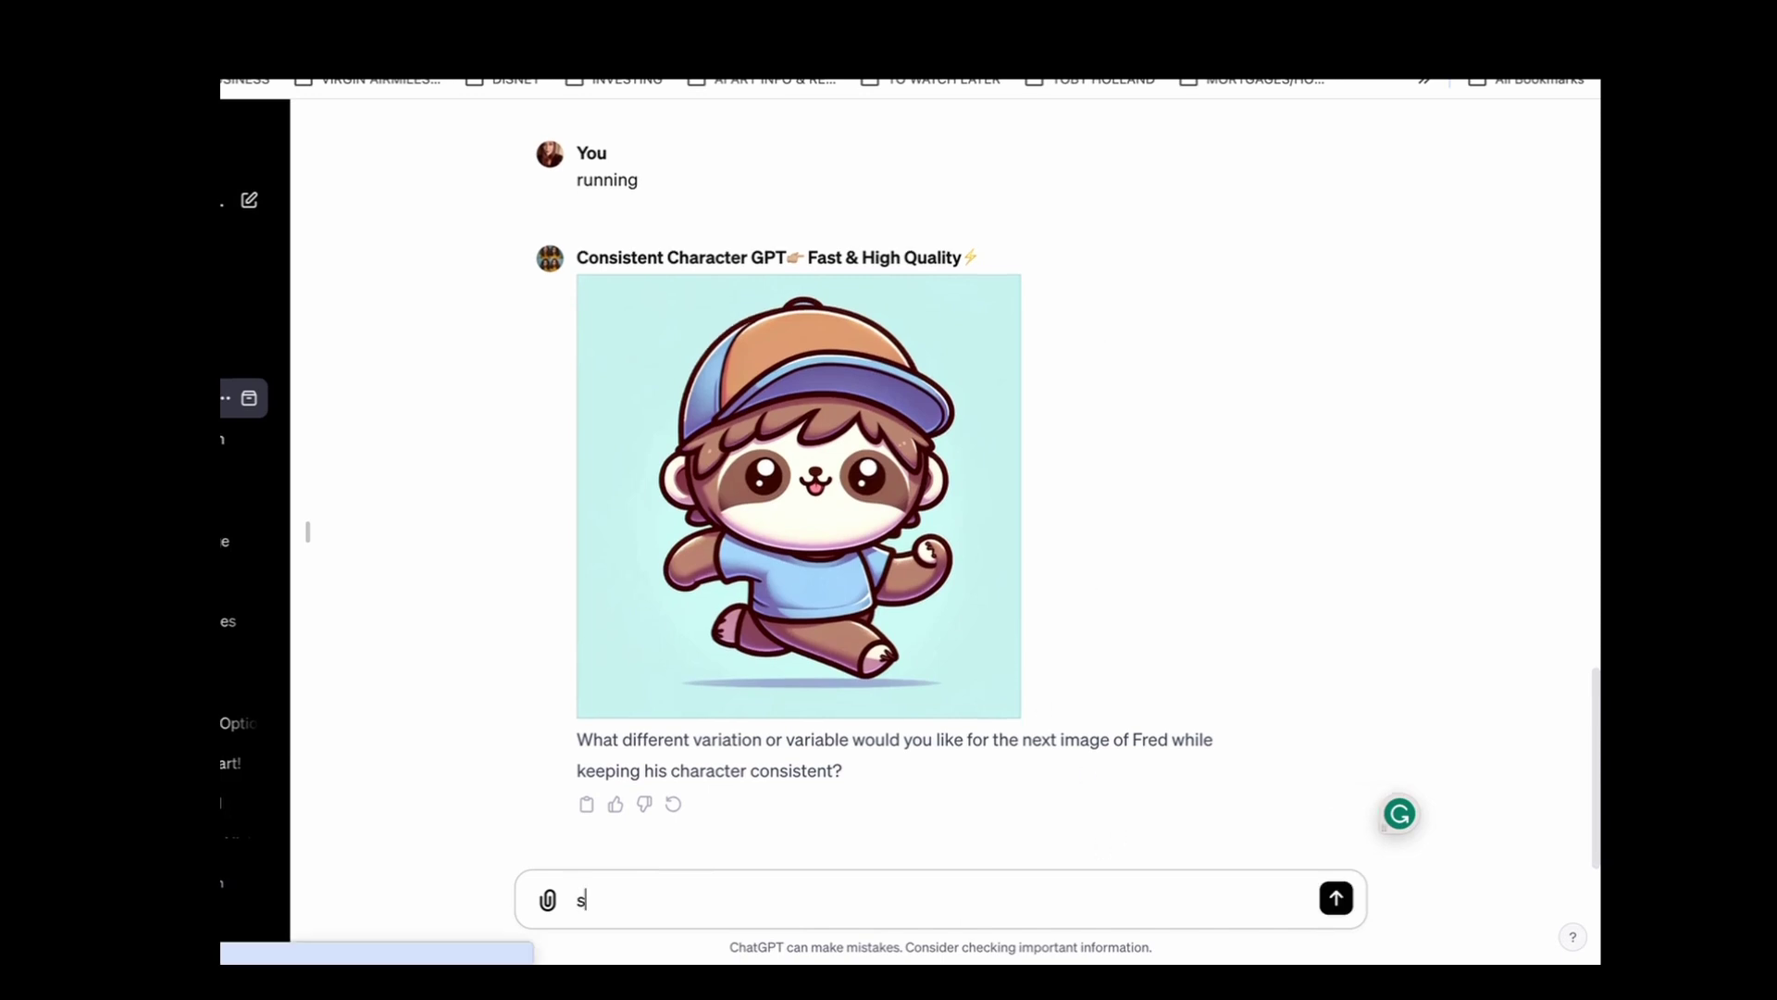
text( tree)
key(Return)
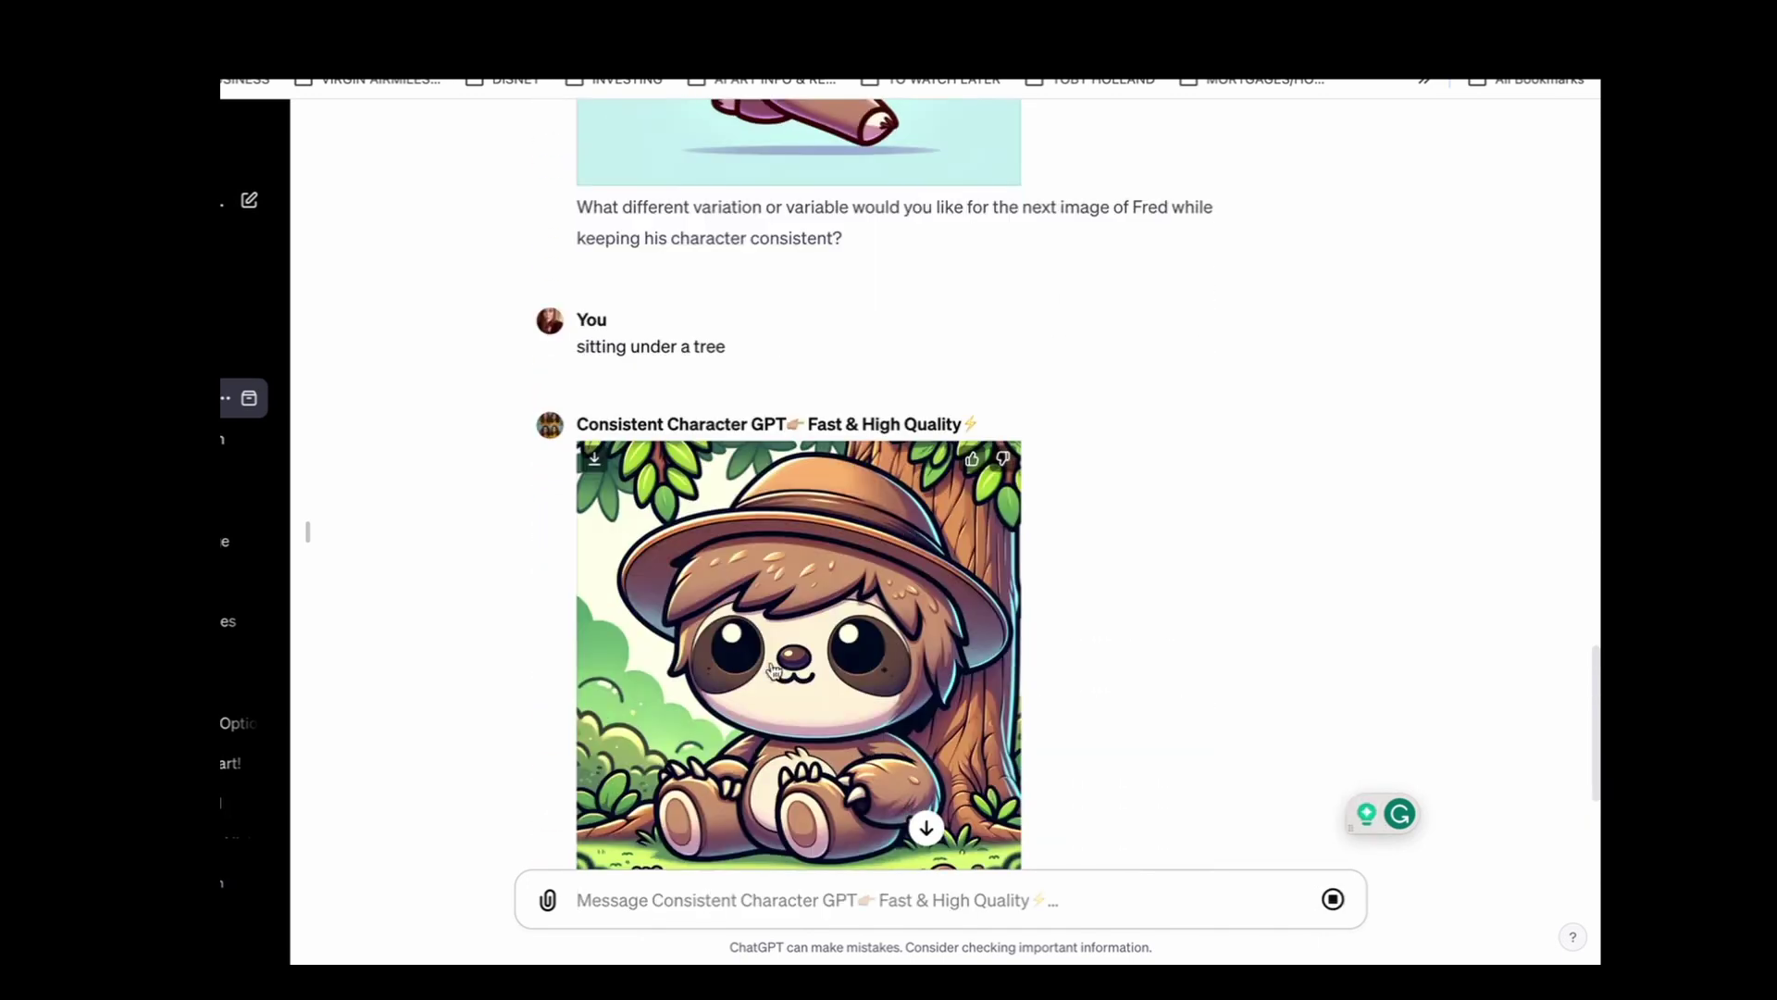
scroll(787, 684, up, 8)
scroll(812, 695, down, 5)
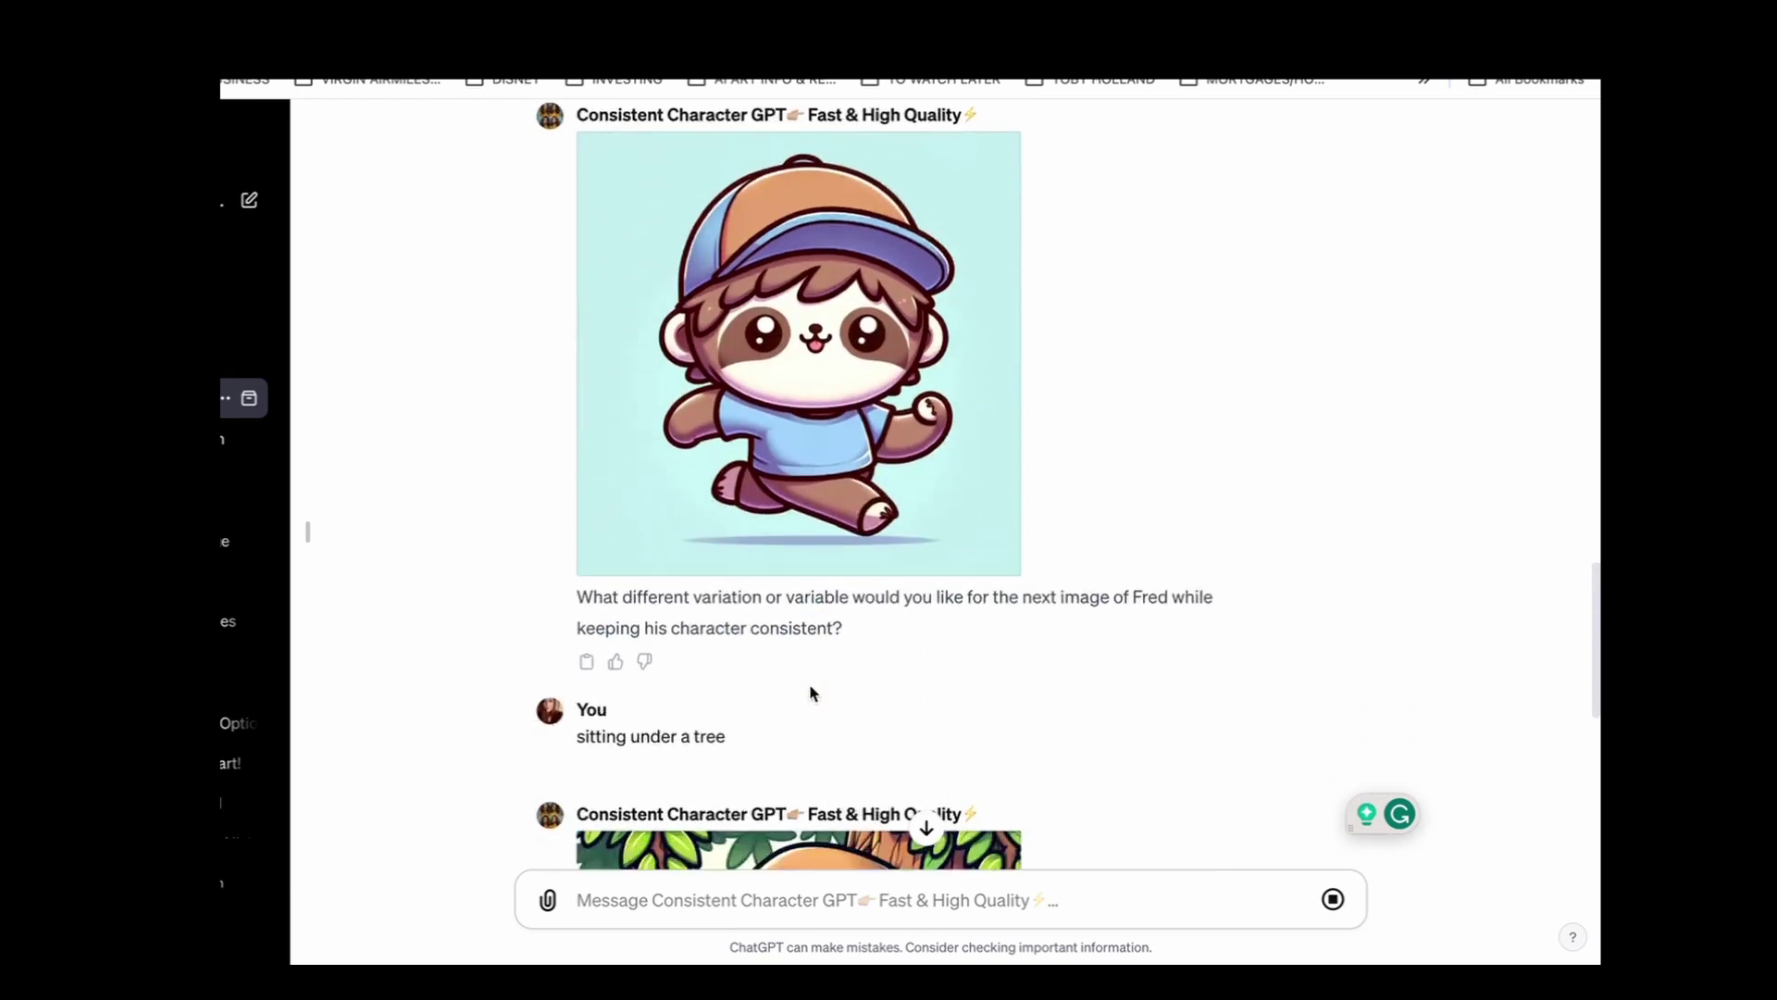
scroll(812, 694, down, 5)
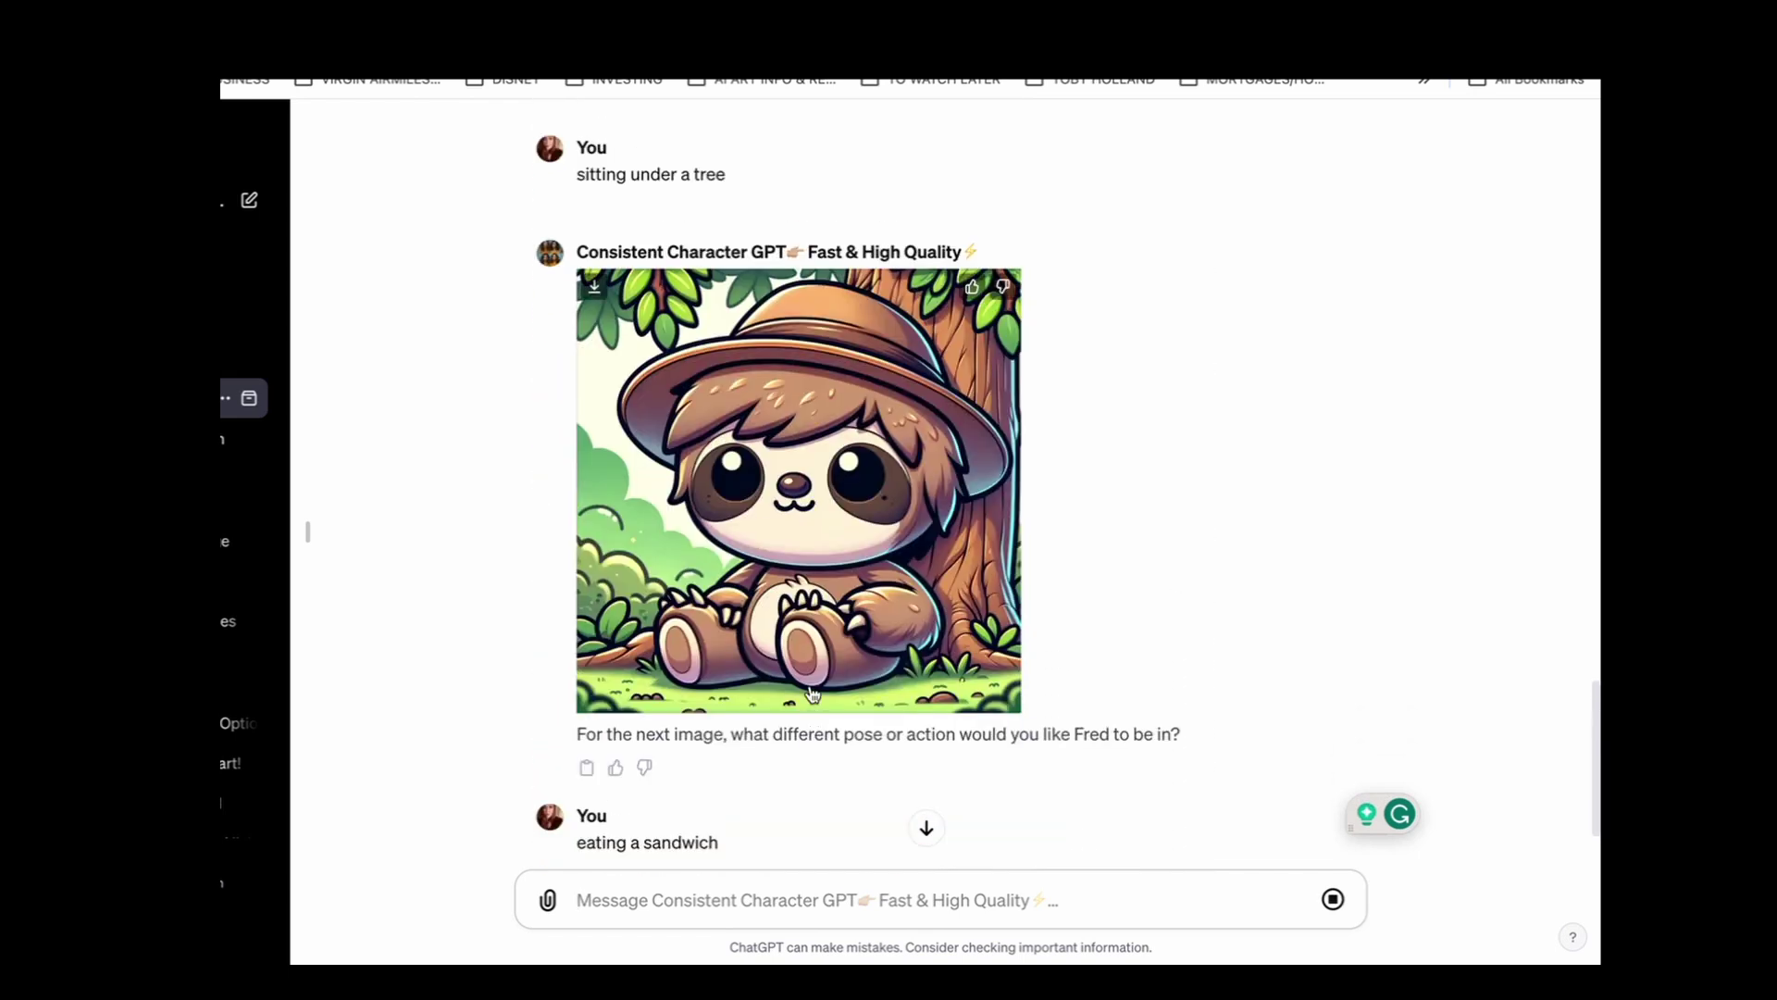
scroll(812, 695, up, 6)
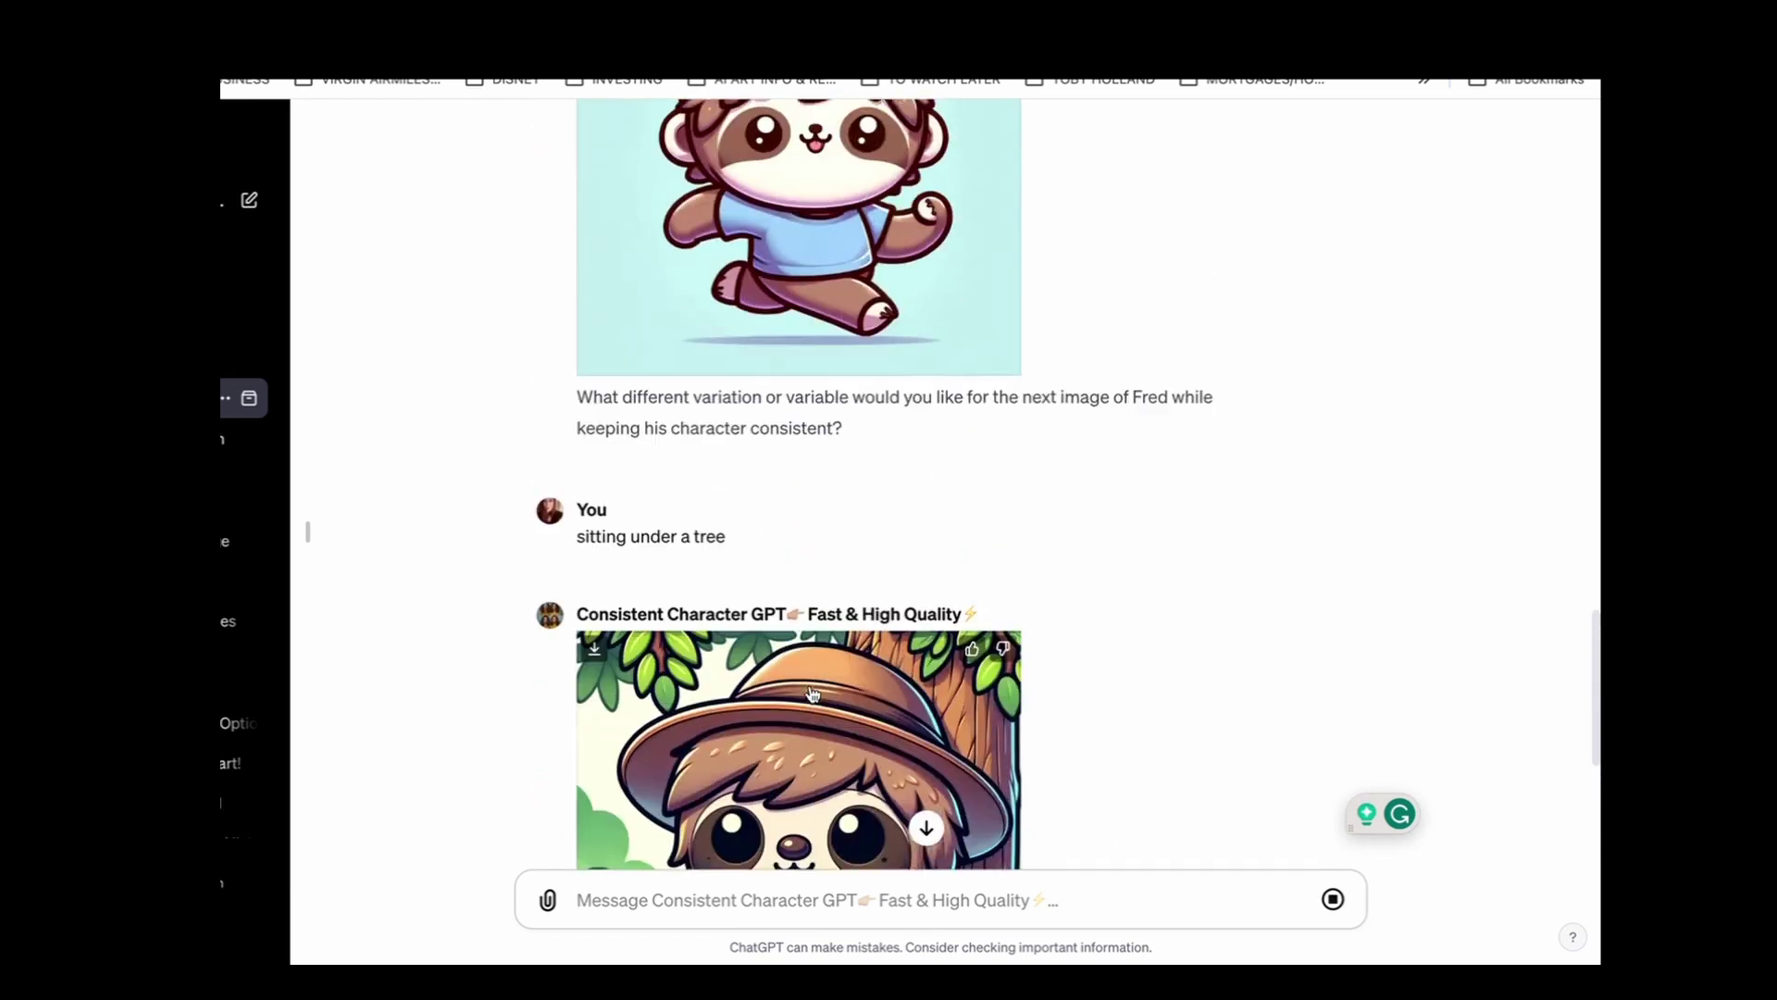
scroll(940, 541, up, 7)
scroll(1065, 573, down, 15)
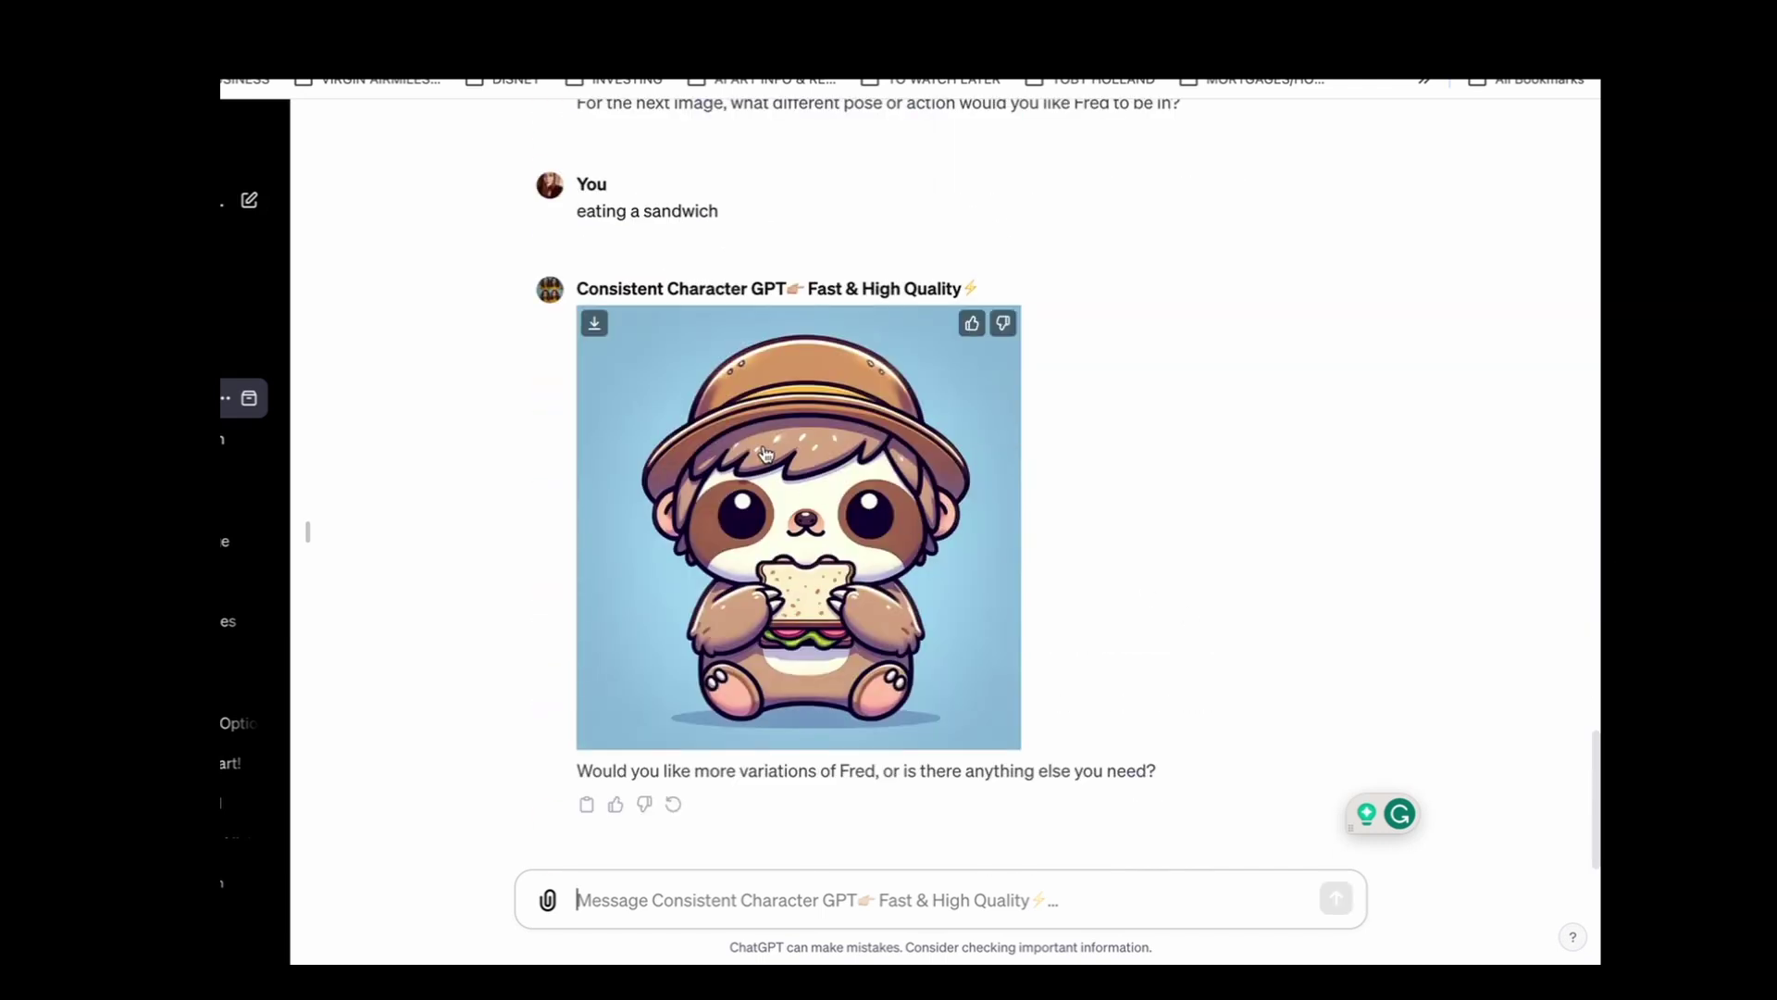
scroll(1281, 679, up, 1)
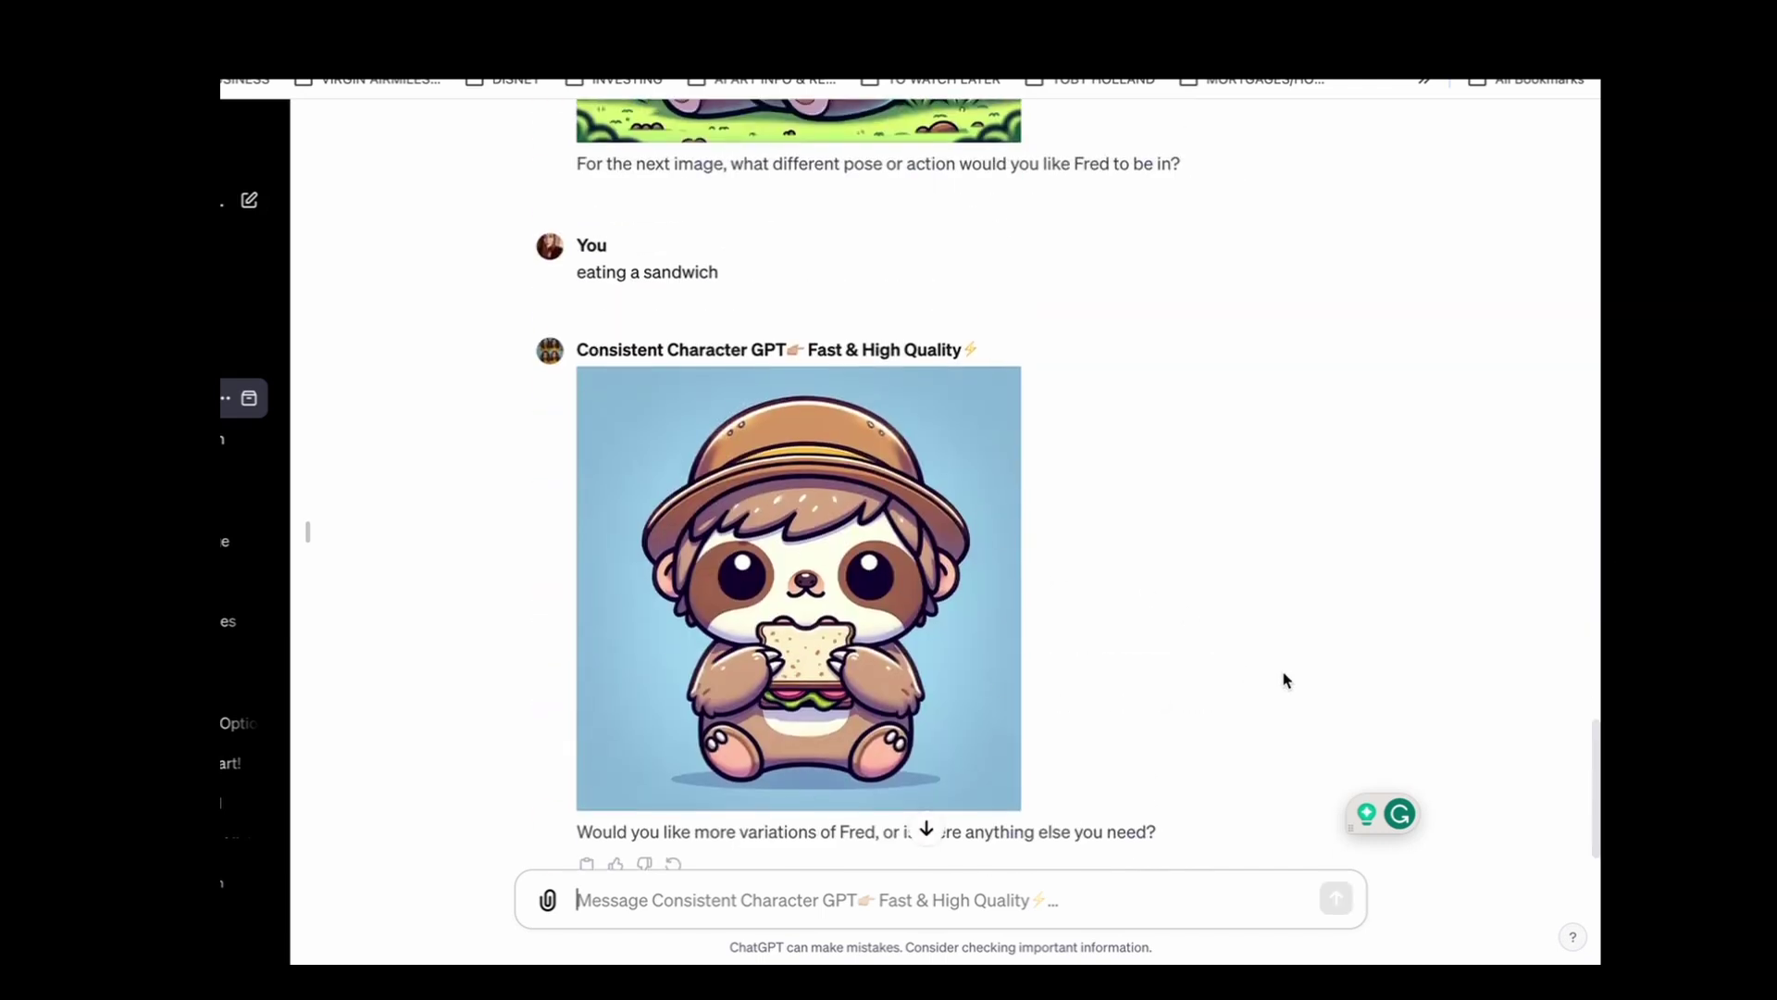
scroll(1281, 679, down, 1)
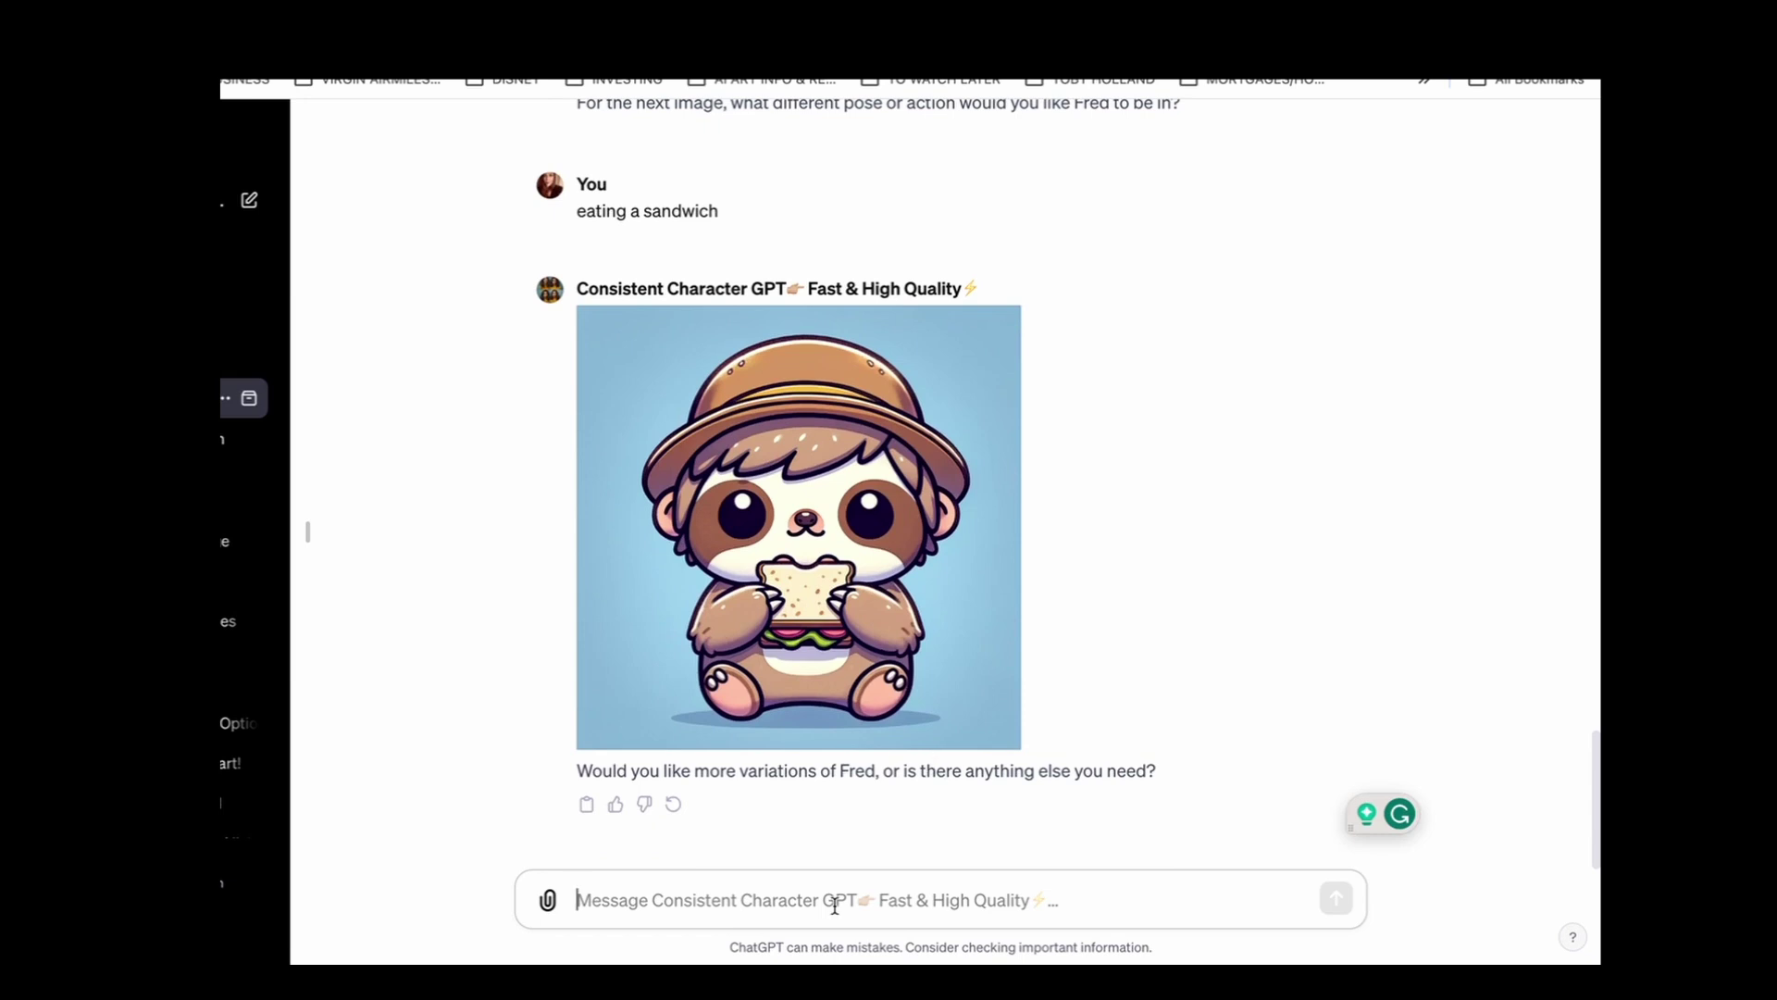
Request Fred drinking a milkshake and download that image as a PNG
text(drinking a milkshake)
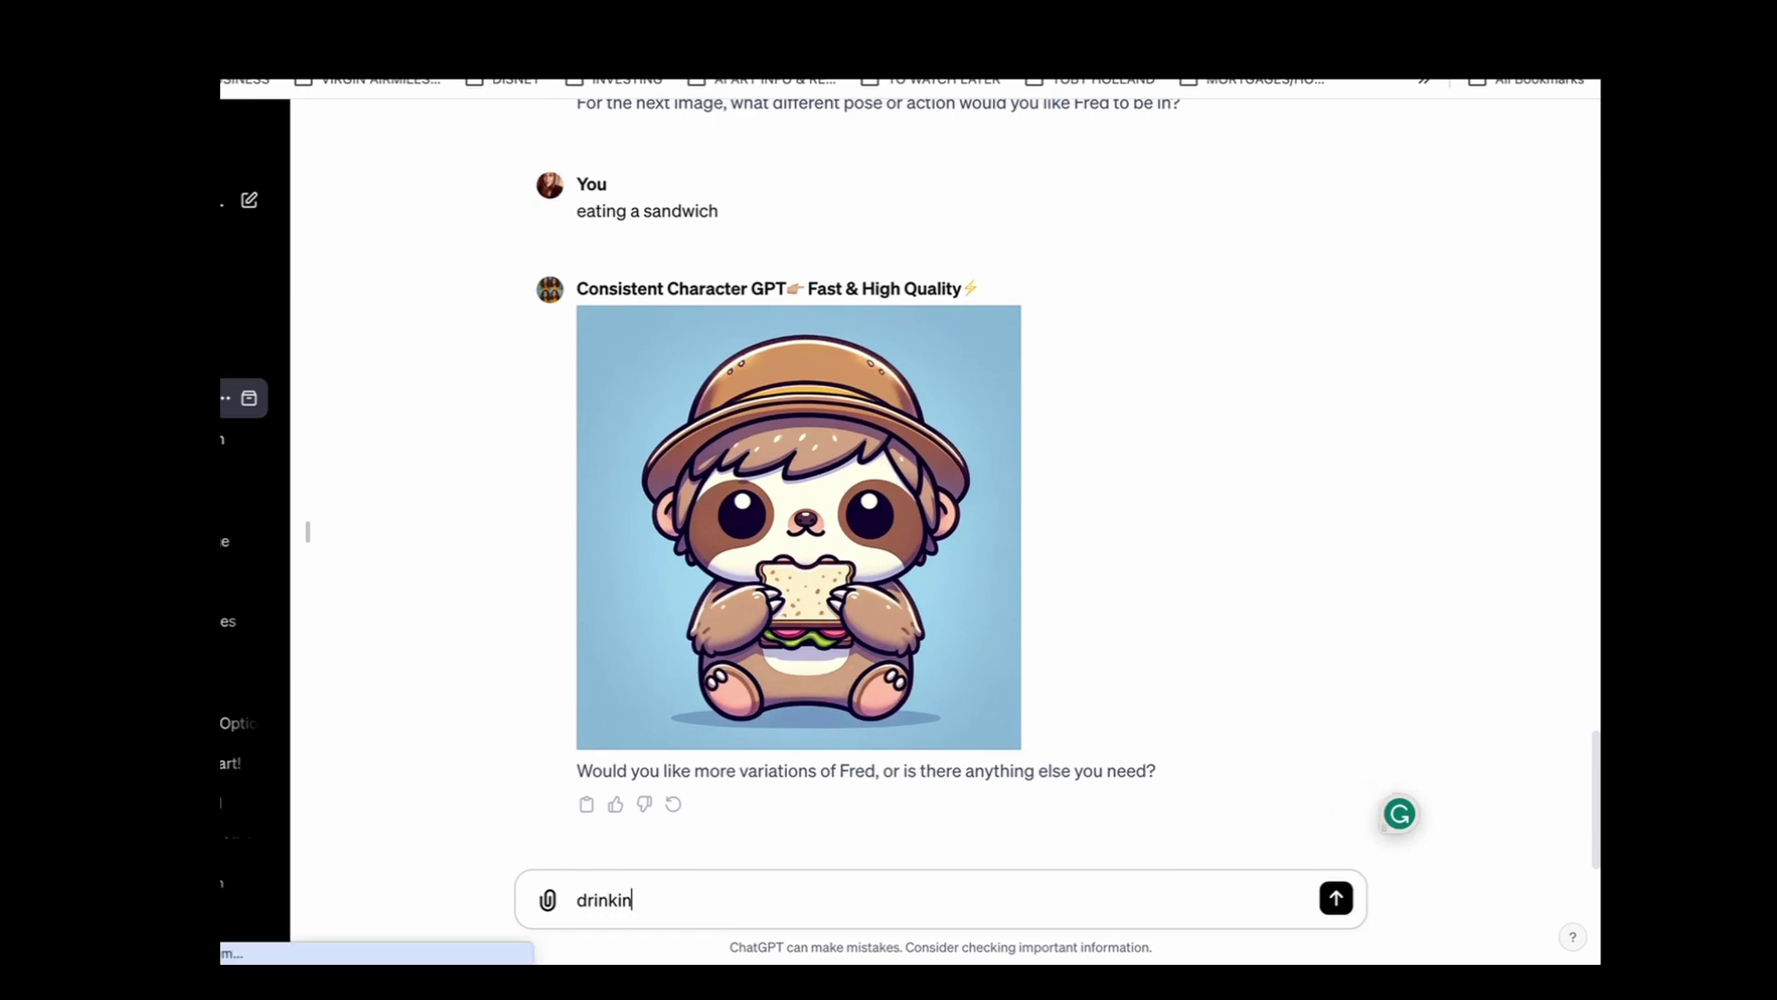
key(Return)
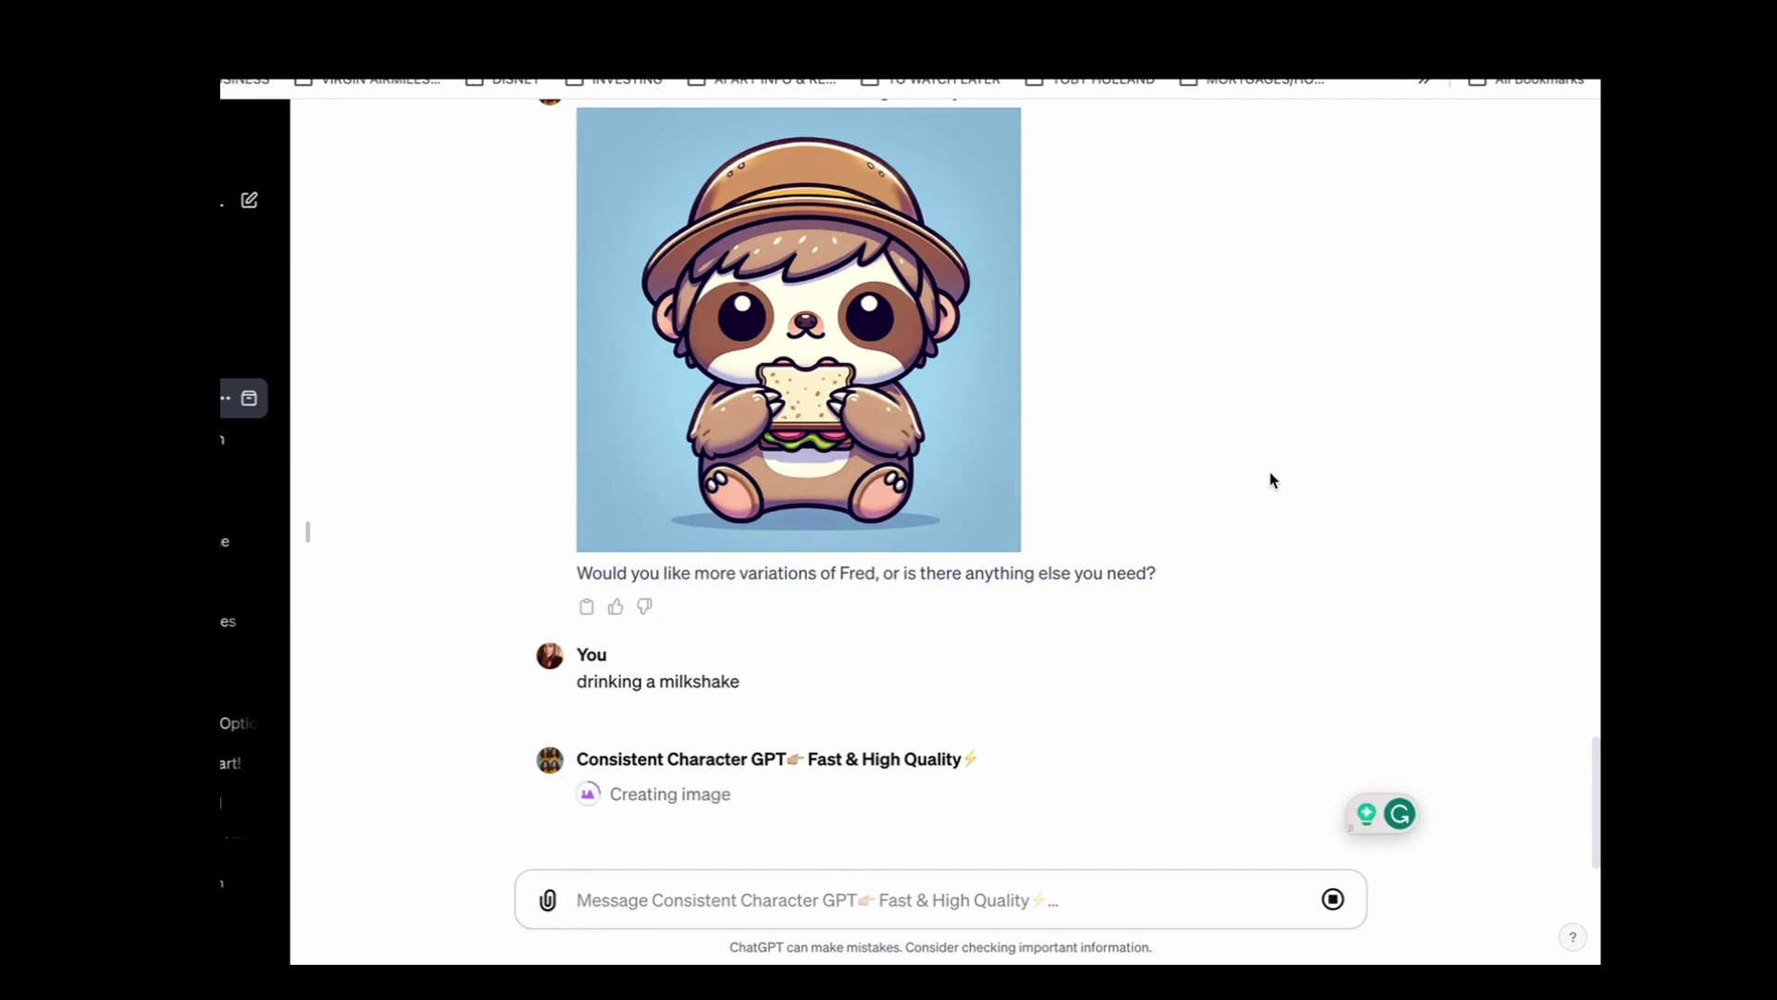
scroll(1270, 480, up, 2)
scroll(1271, 479, down, 2)
scroll(1271, 480, up, 6)
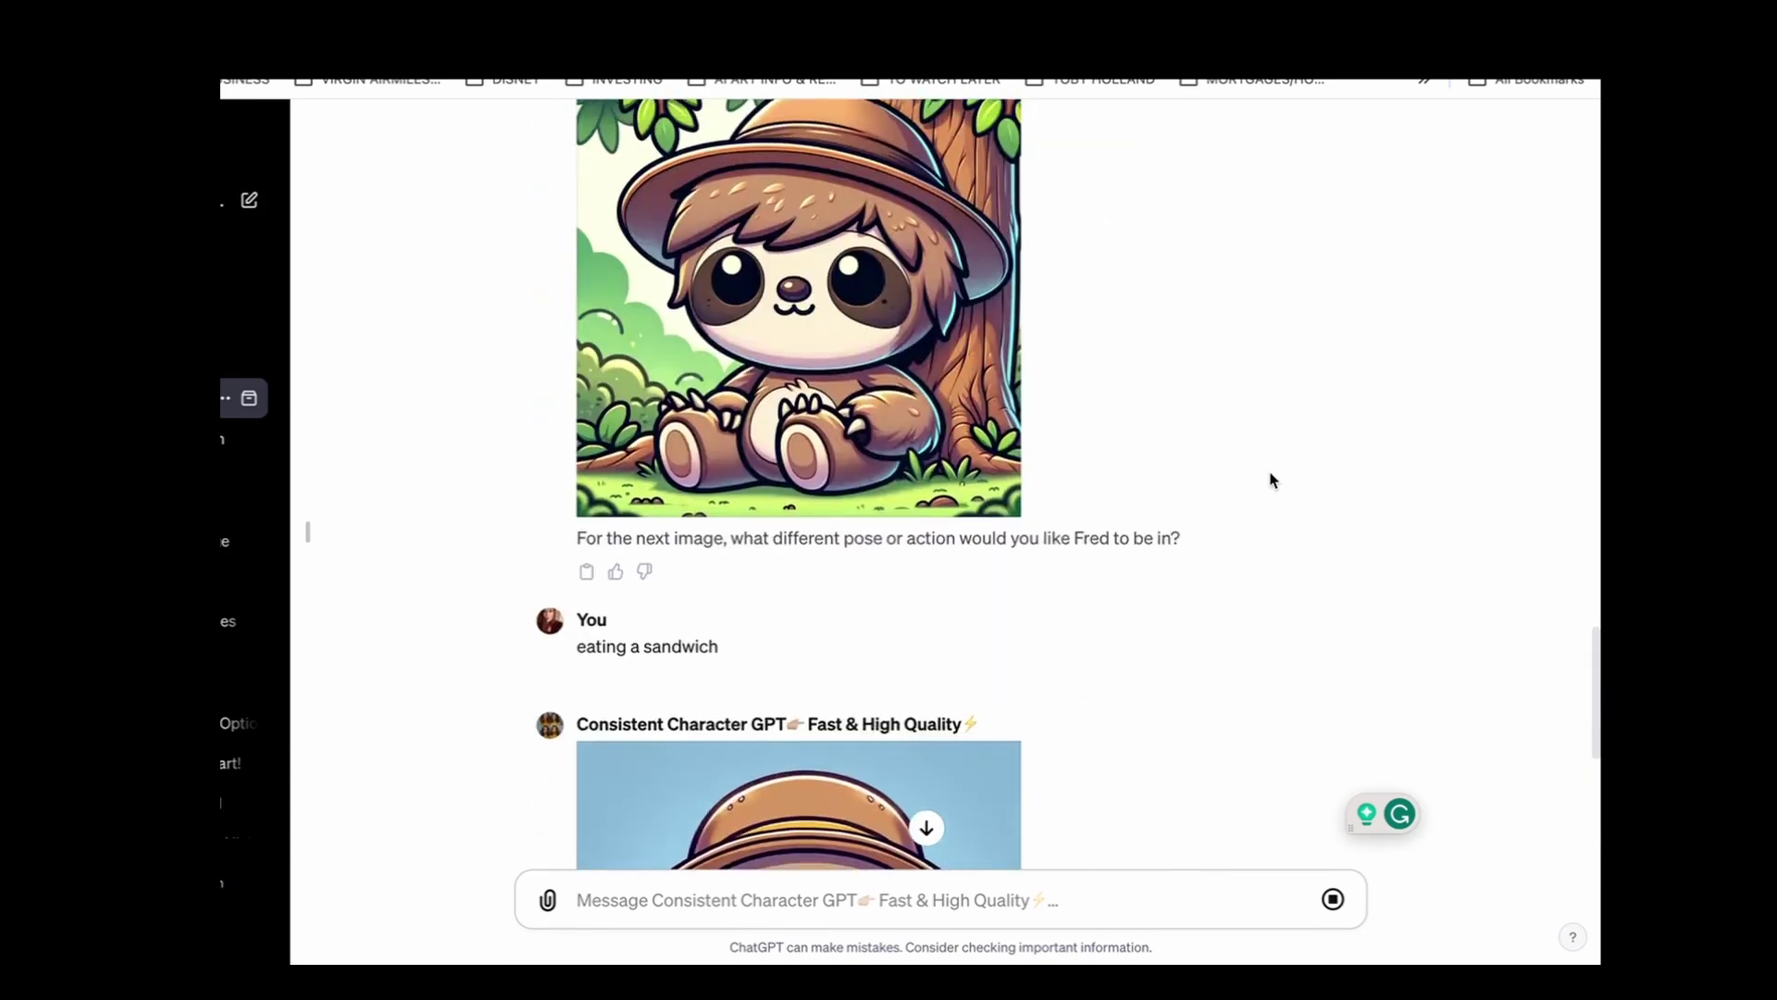
scroll(1270, 479, down, 10)
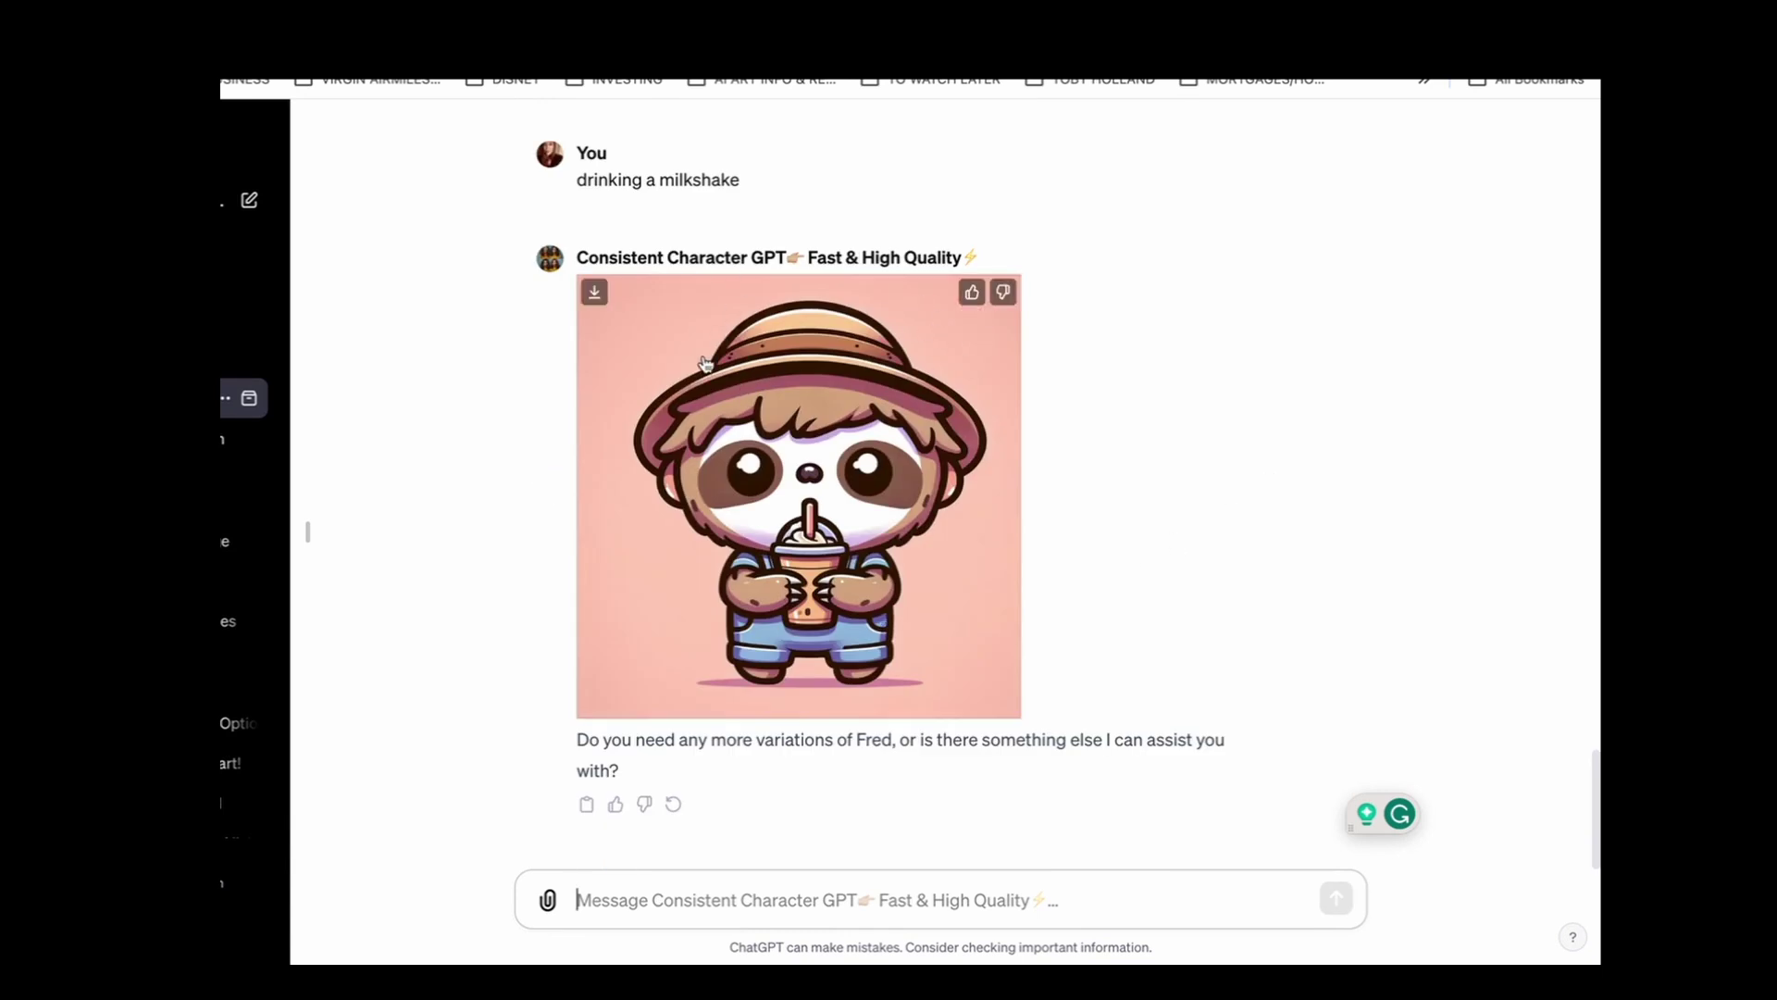
click(593, 293)
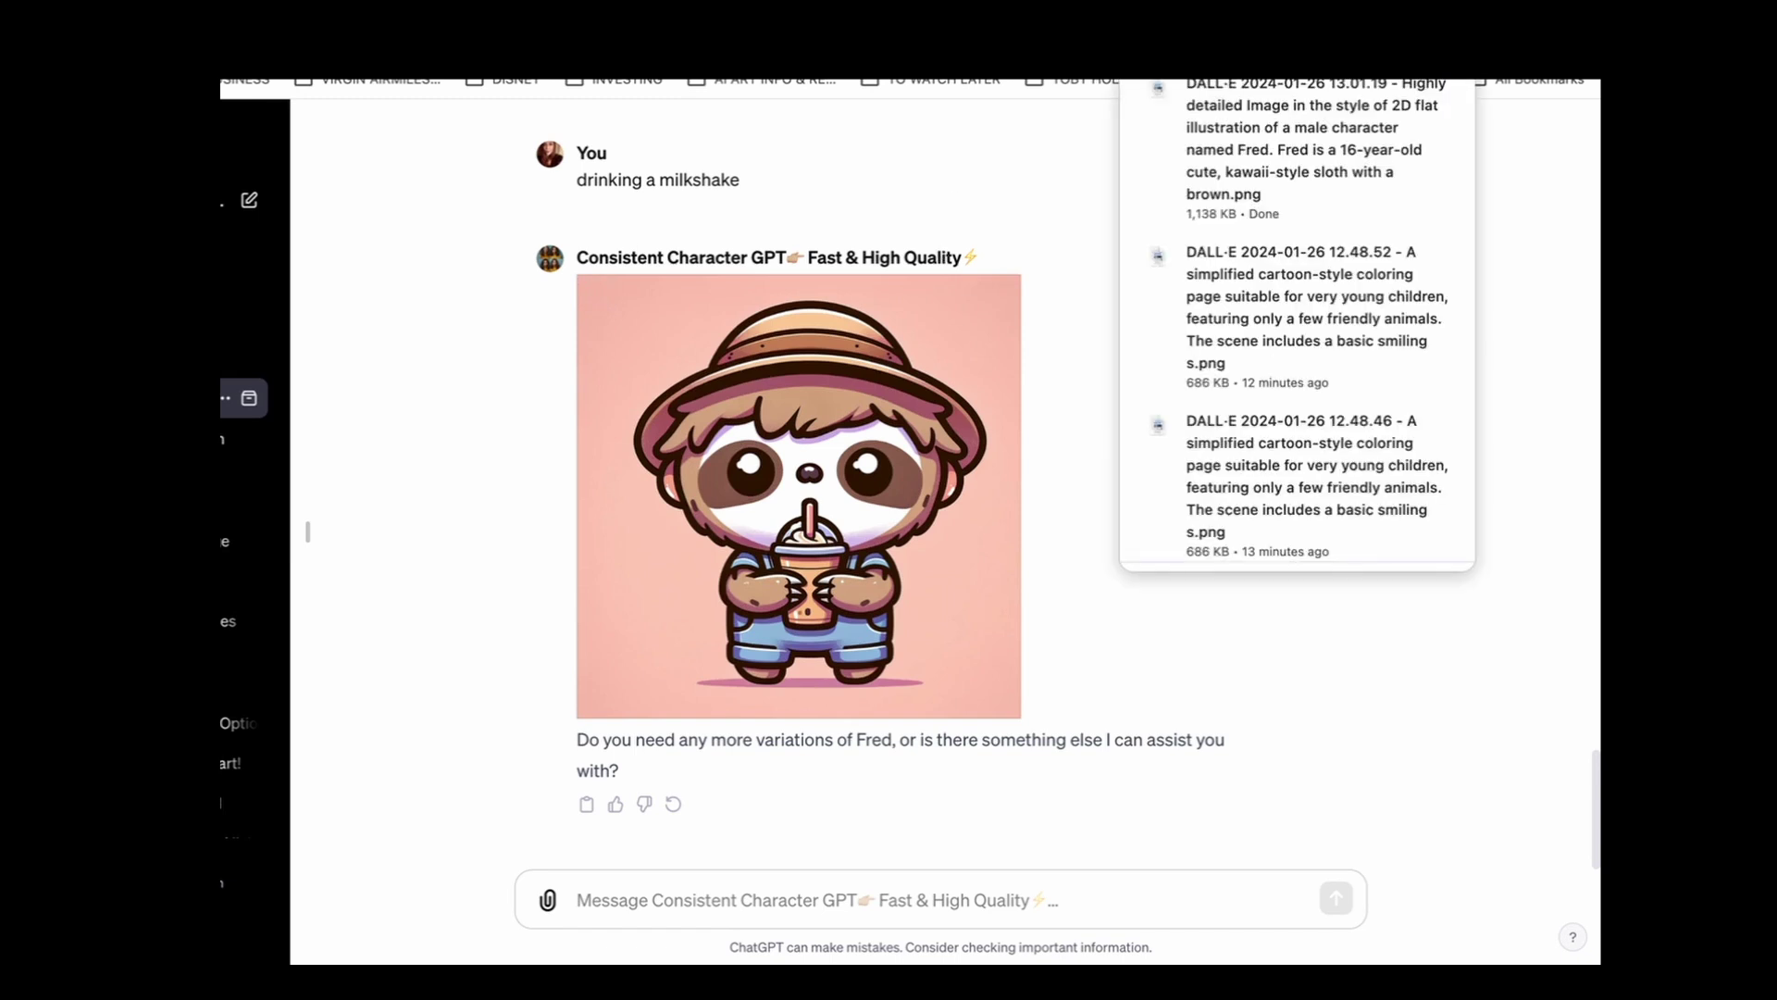
Remove the pink background from Fred's milkshake image with BG Remover
click(886, 181)
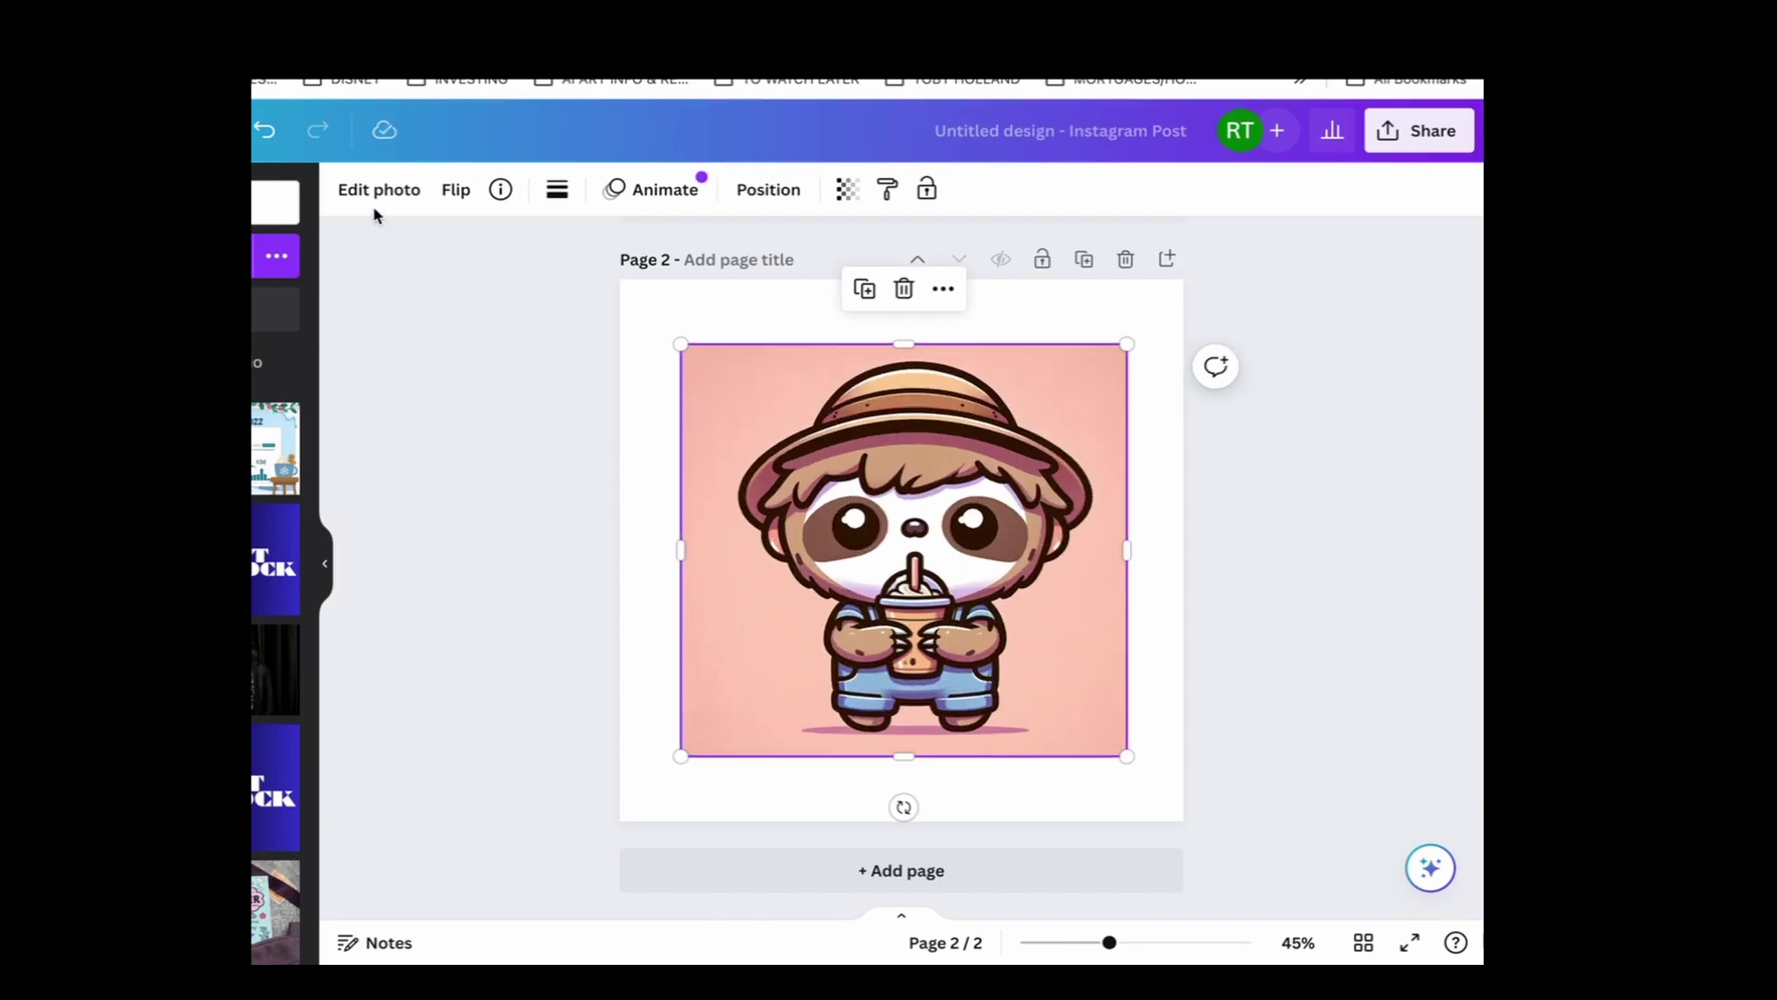
click(376, 189)
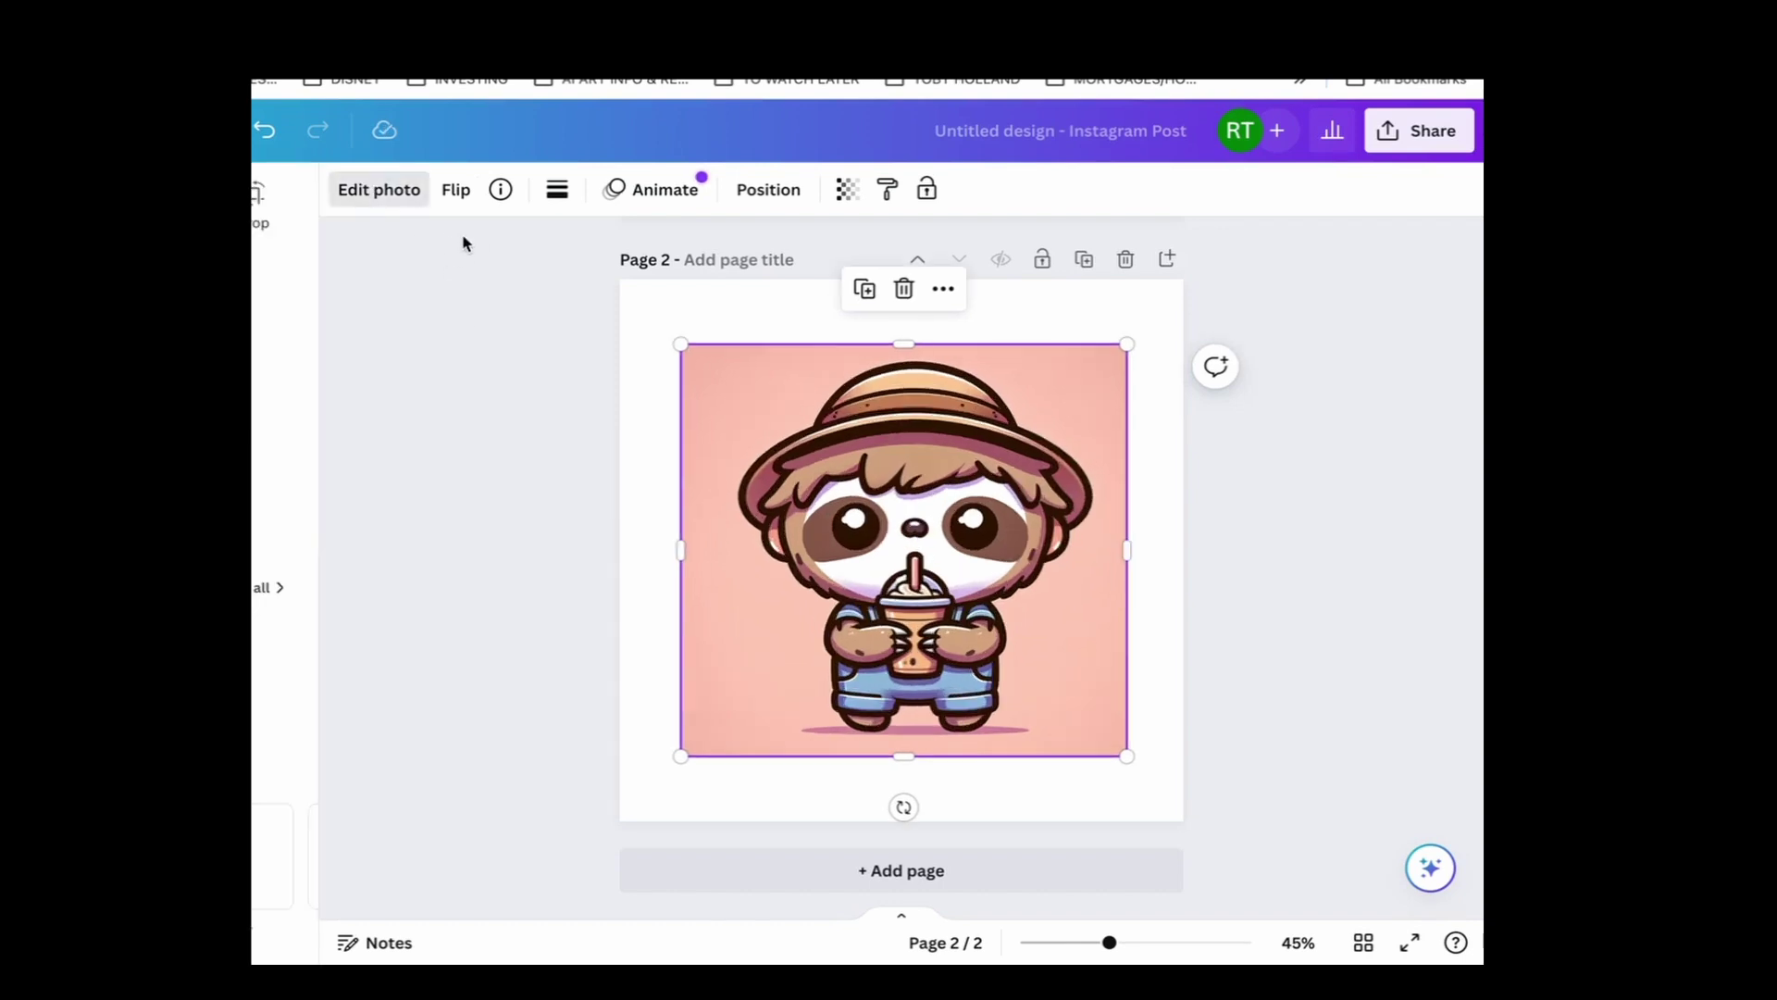
click(251, 361)
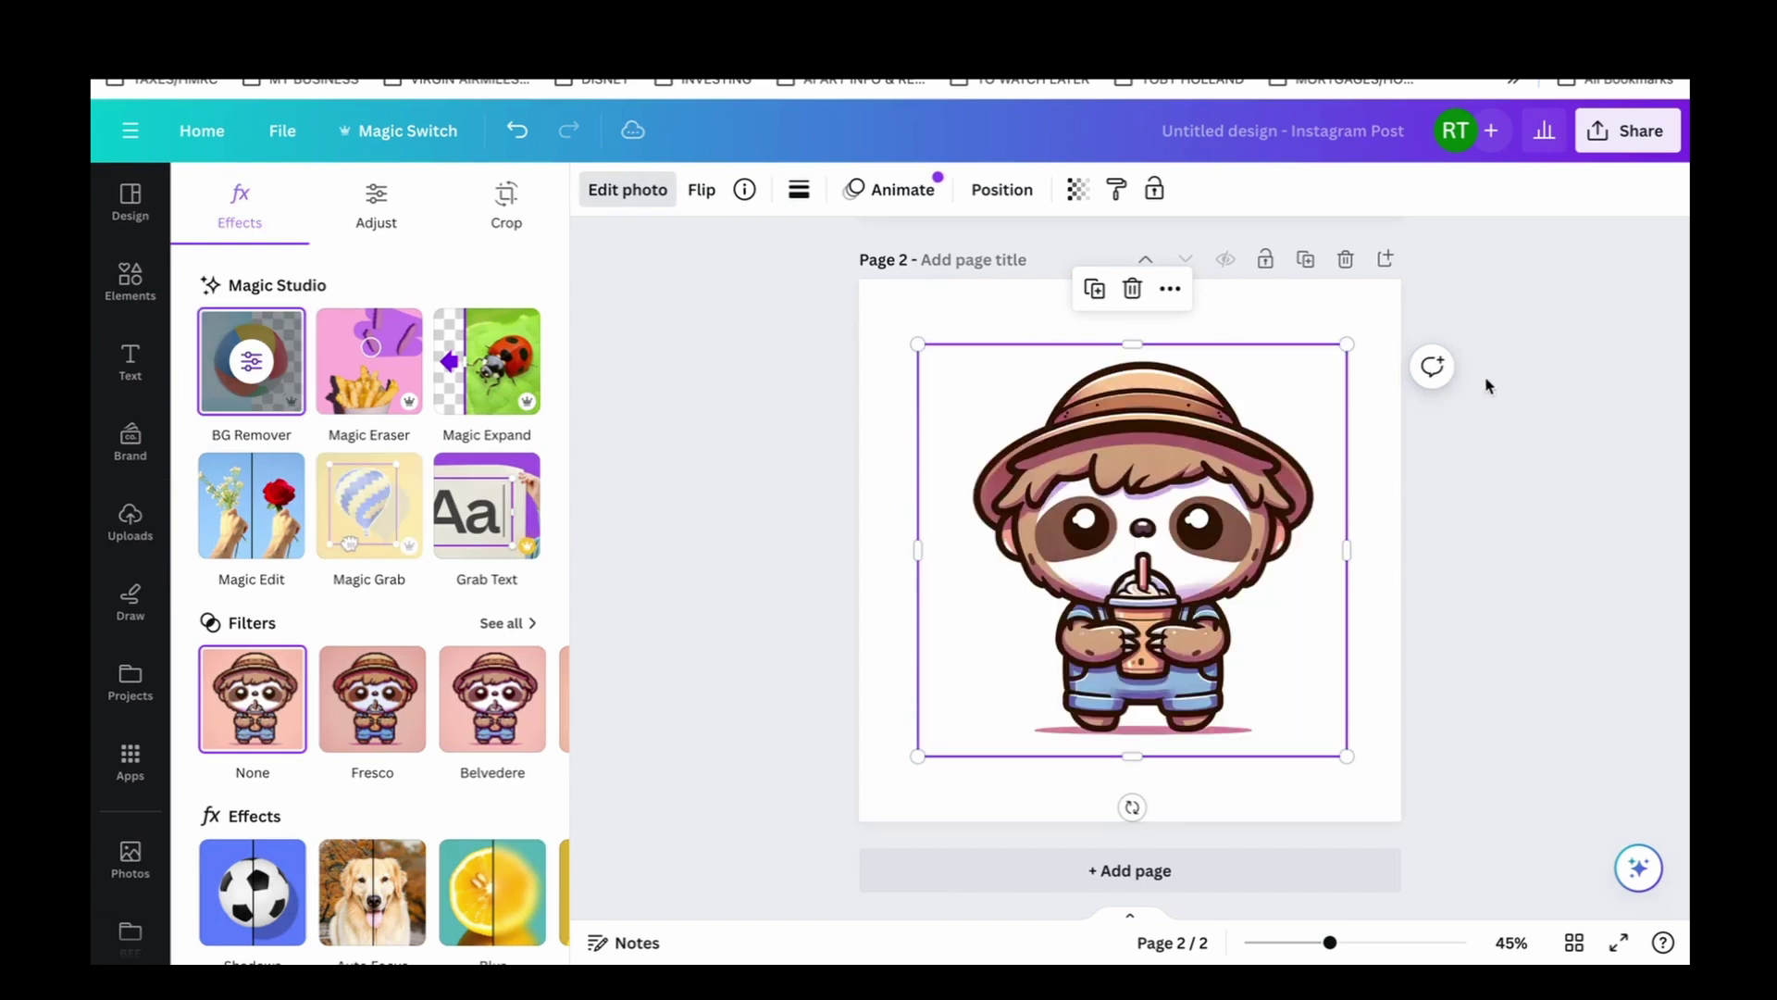
Resize Fred and place him on the right side of the rainbow park scene
drag(1226, 427, 1077, 516)
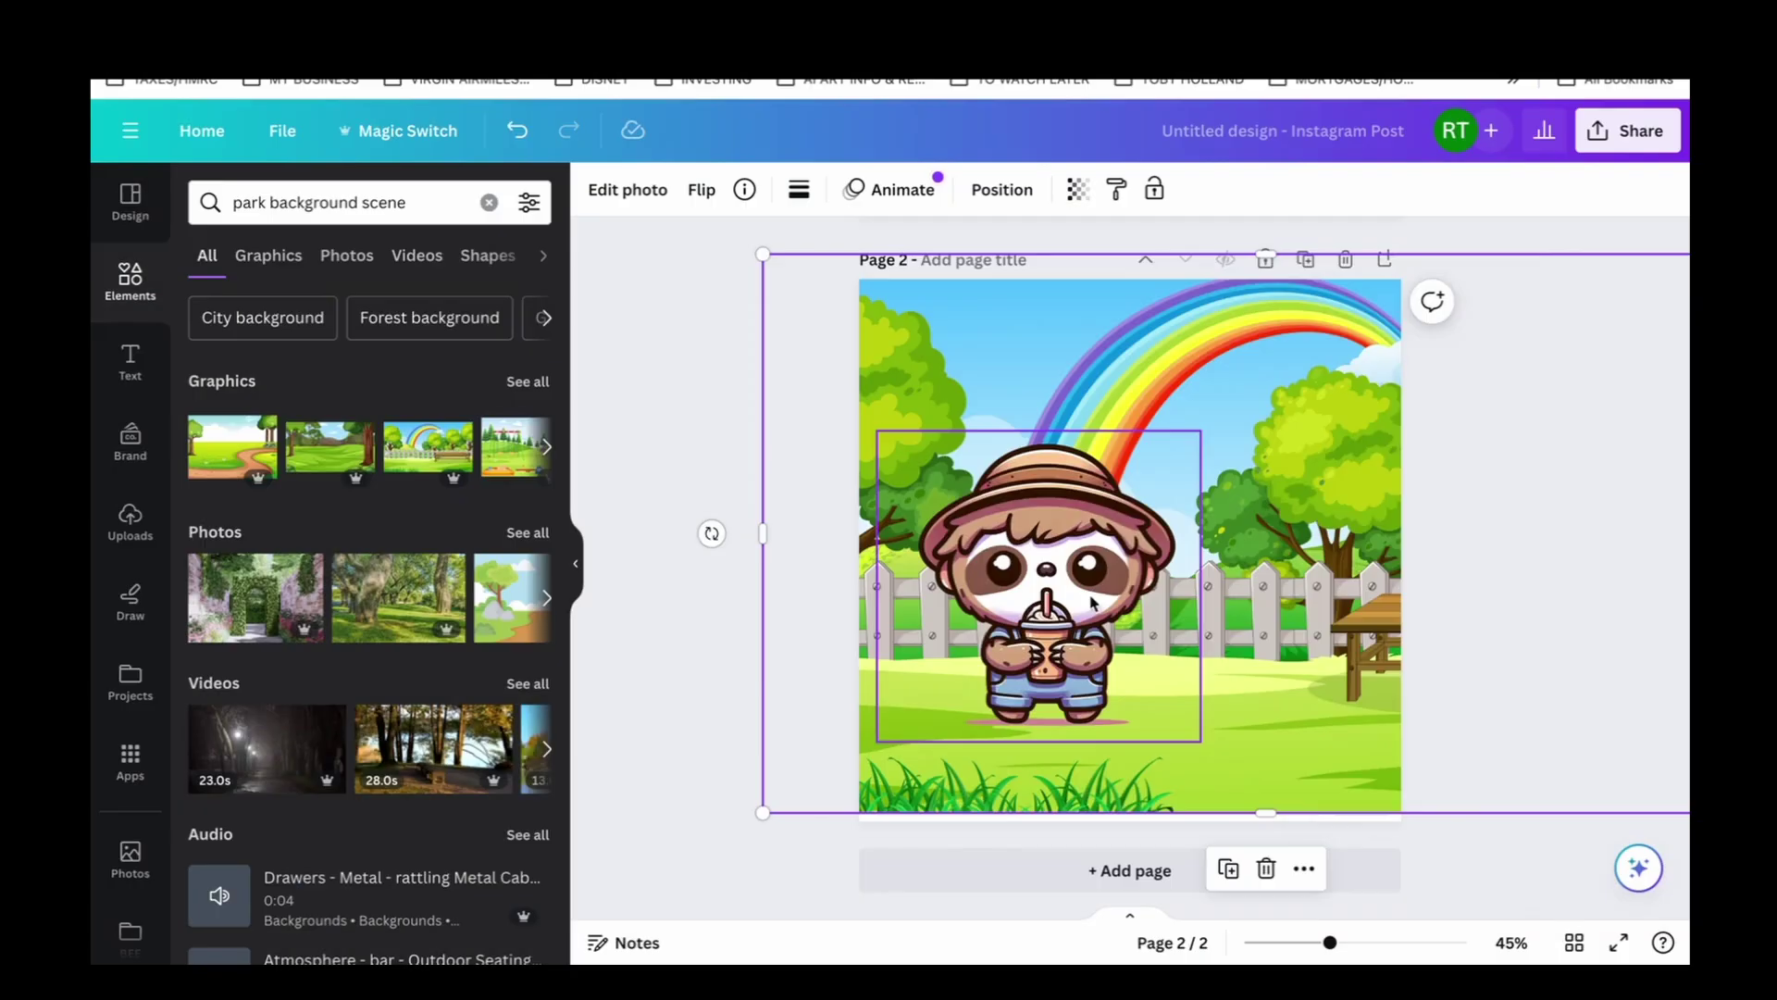
click(1092, 602)
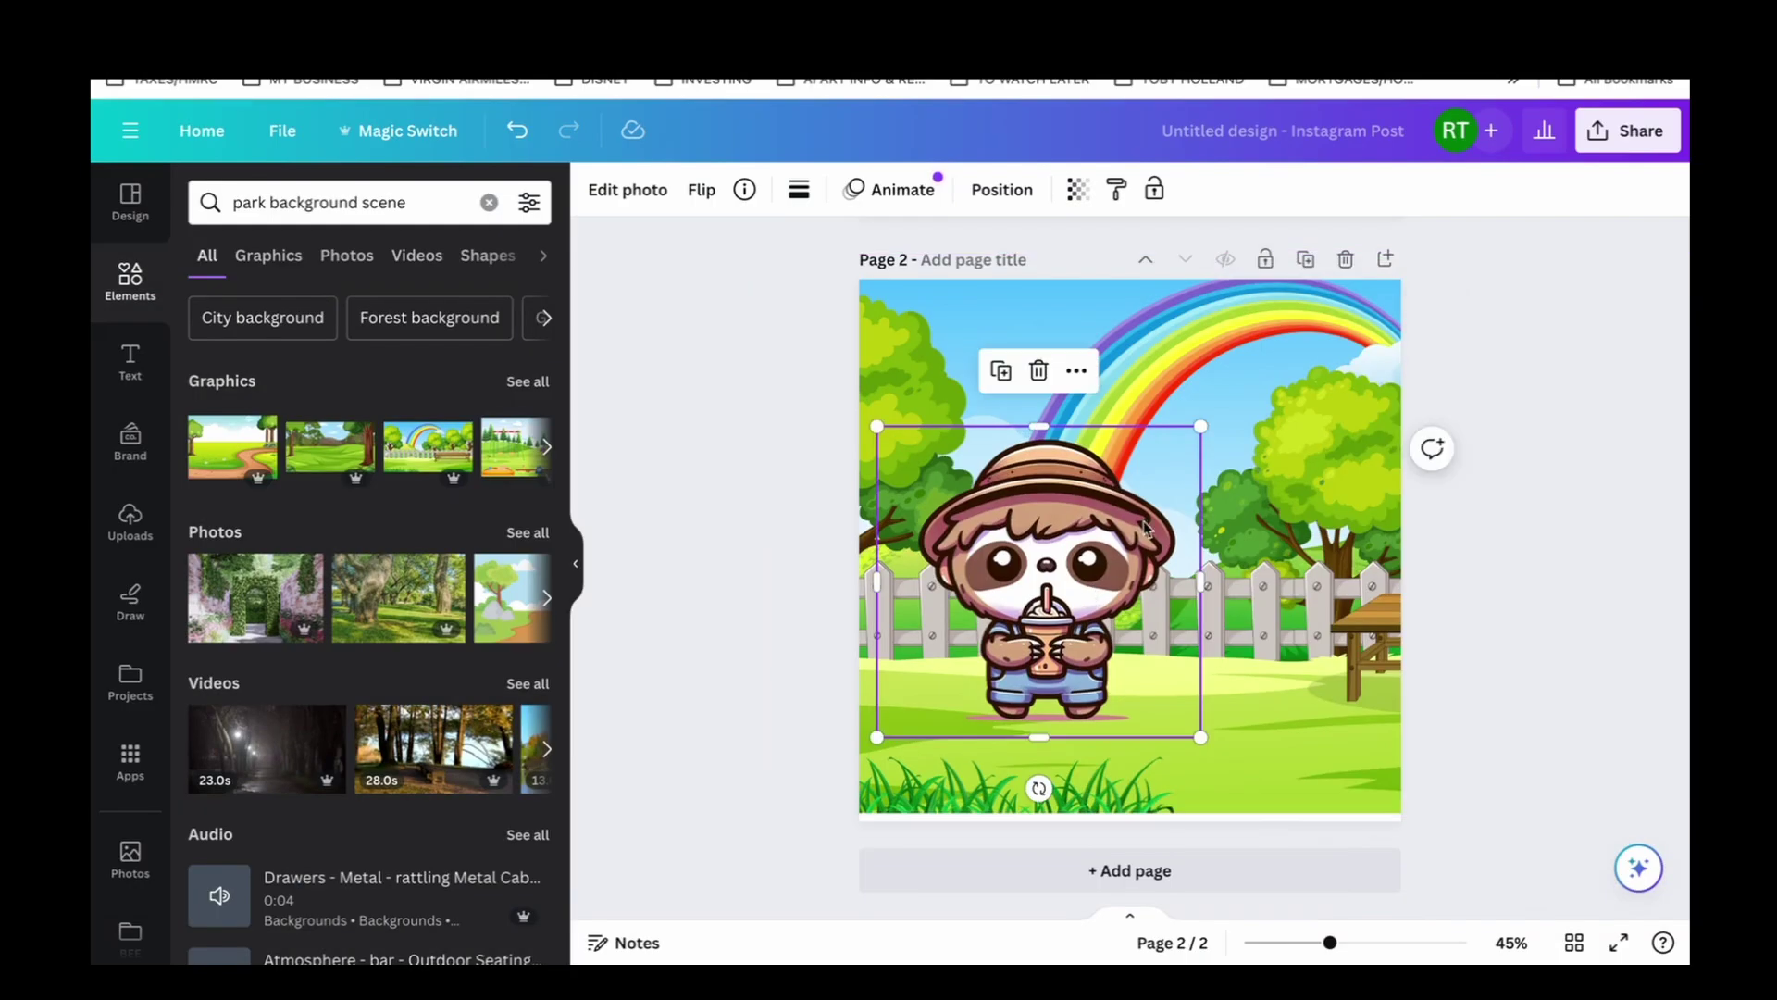
drag(1201, 426, 1148, 476)
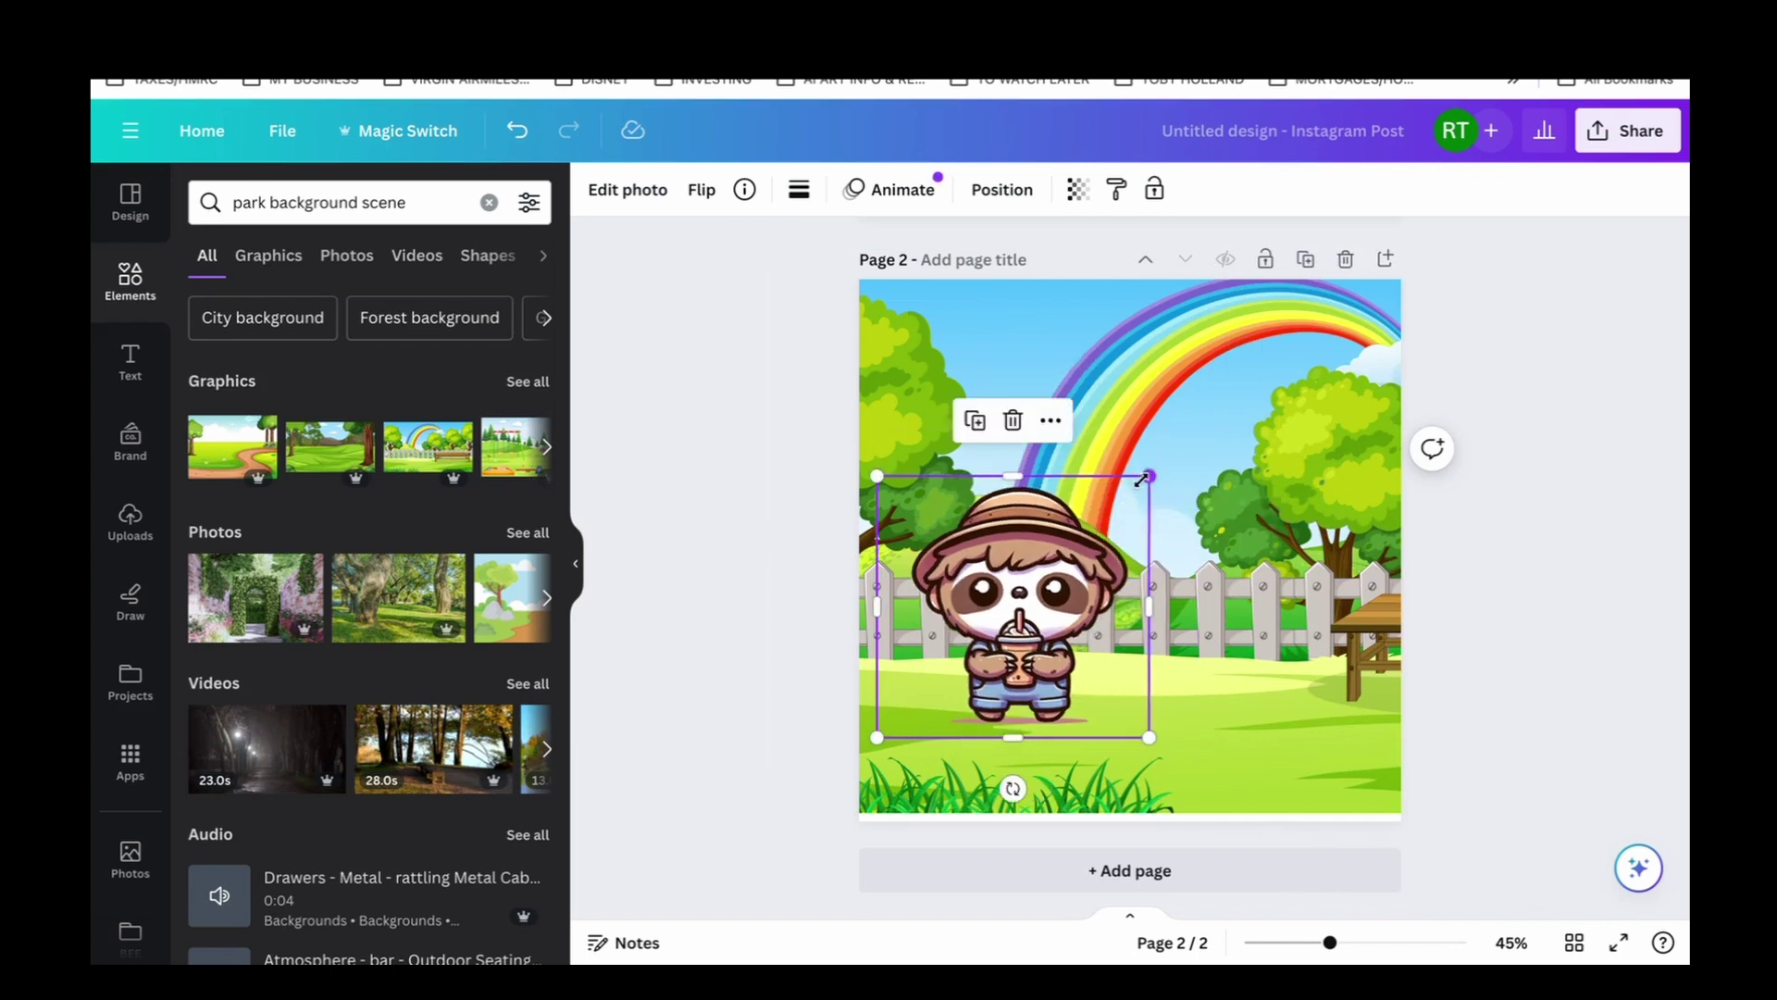
drag(1050, 591, 1286, 551)
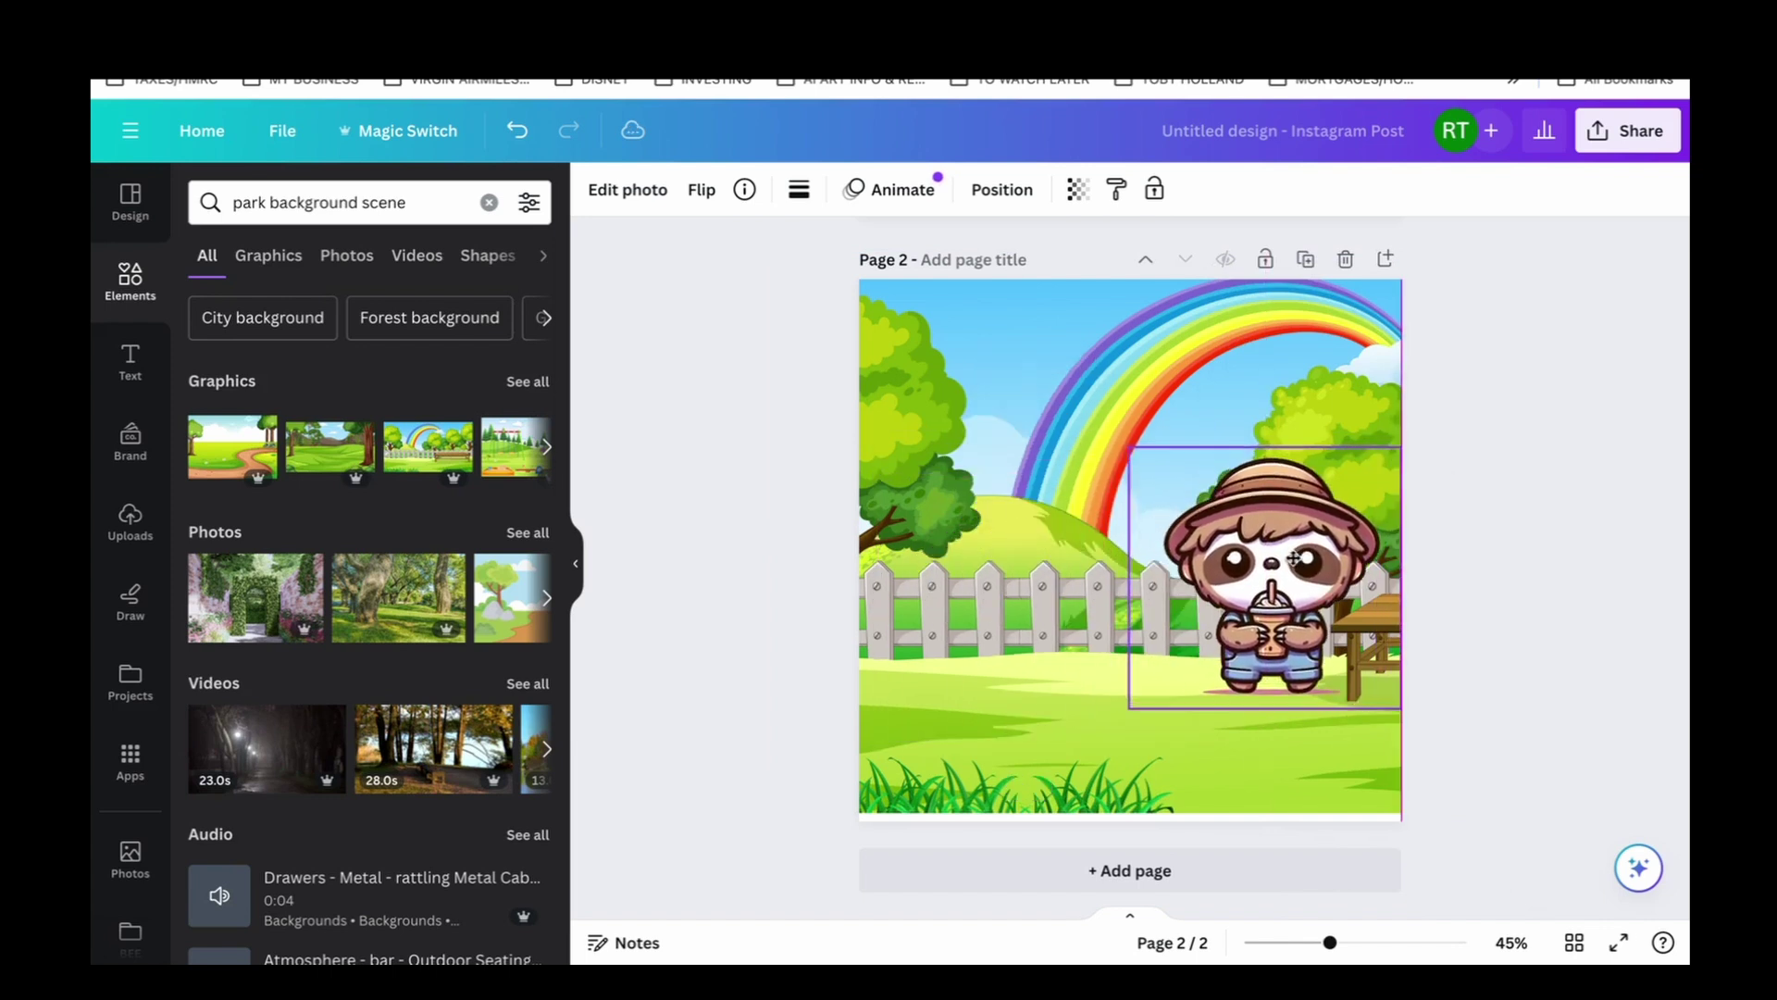
mouse_move(1118, 437)
mouse_down()
mouse_move(1065, 404)
mouse_move(1088, 425)
mouse_up()
drag(1400, 422, 1356, 451)
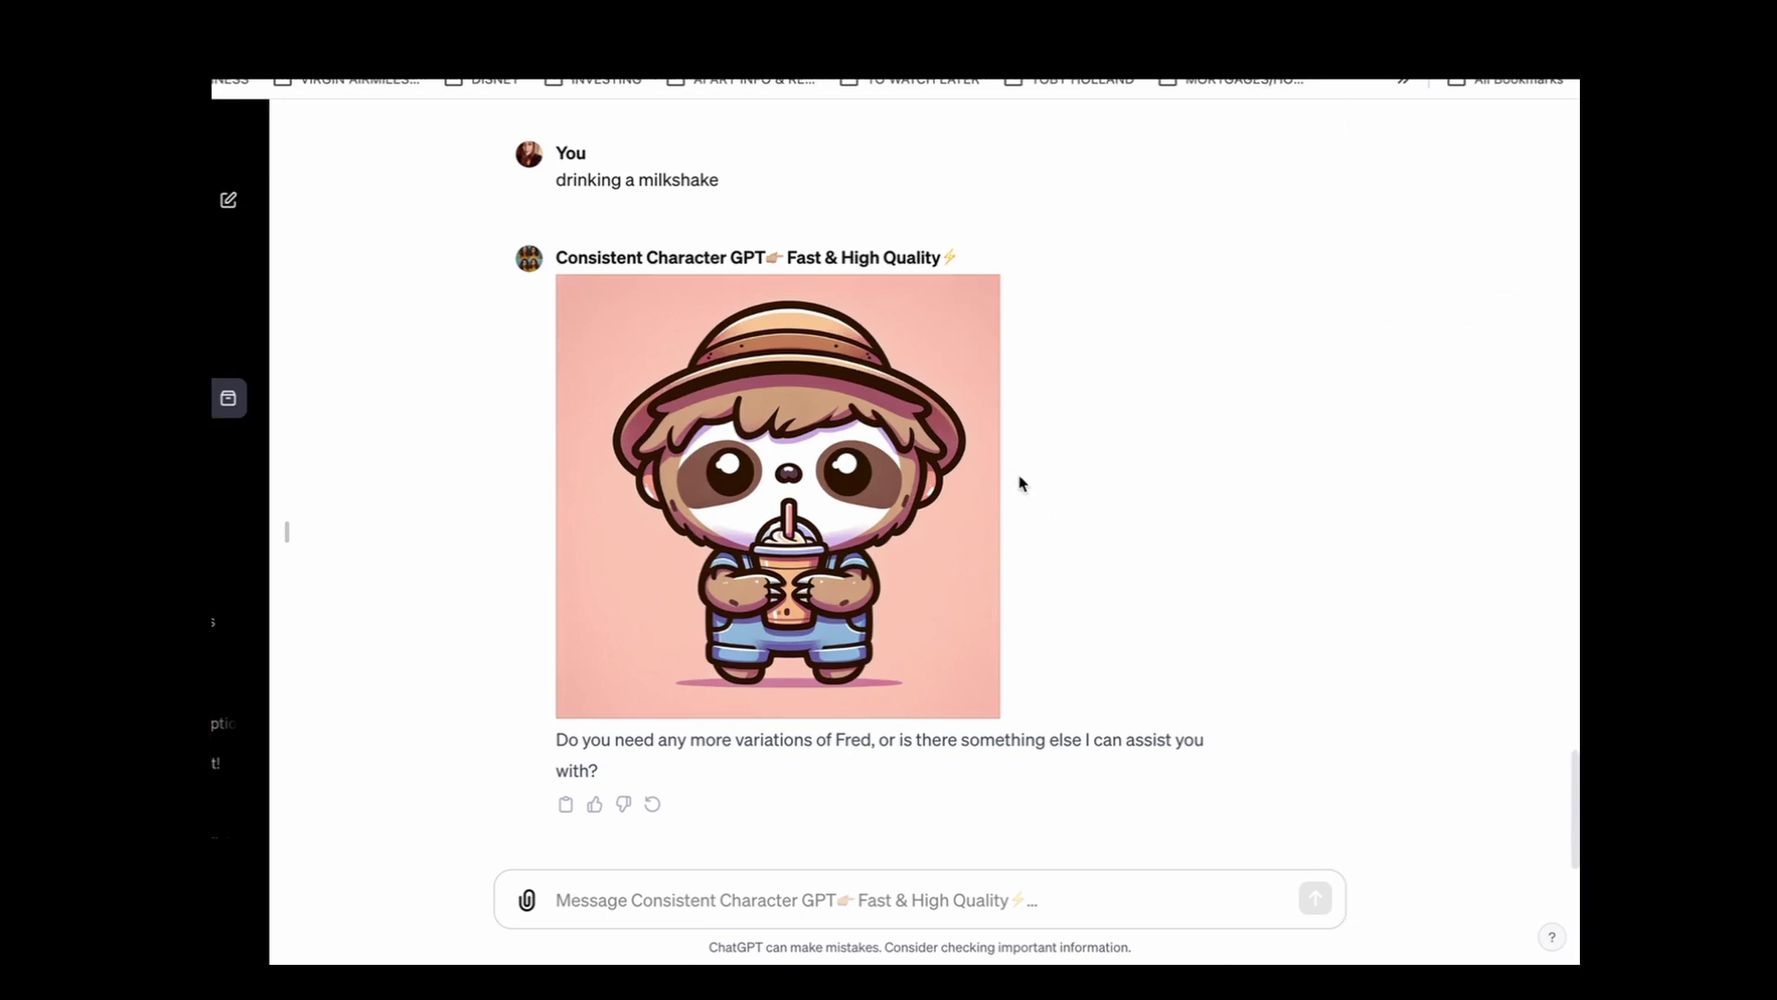
Request an image of Fred eating a hotdog and review it
click(733, 901)
text(eating a hotdog)
key(Return)
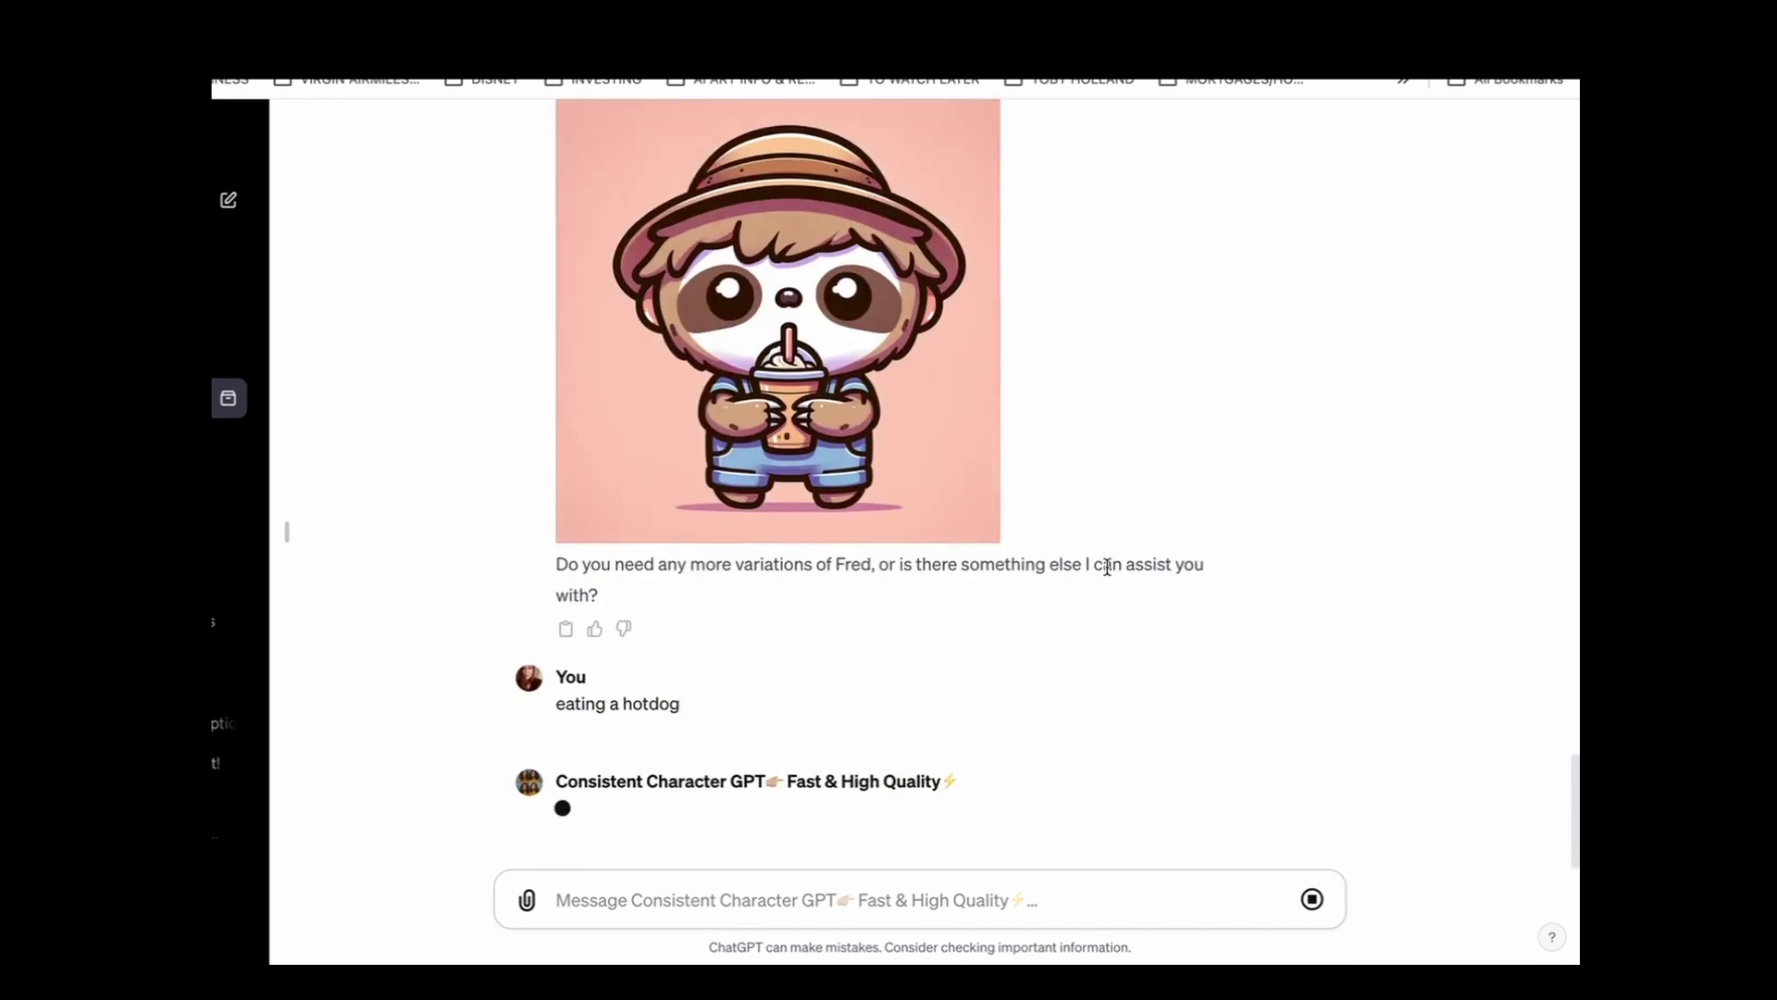
scroll(1300, 381, up, 2)
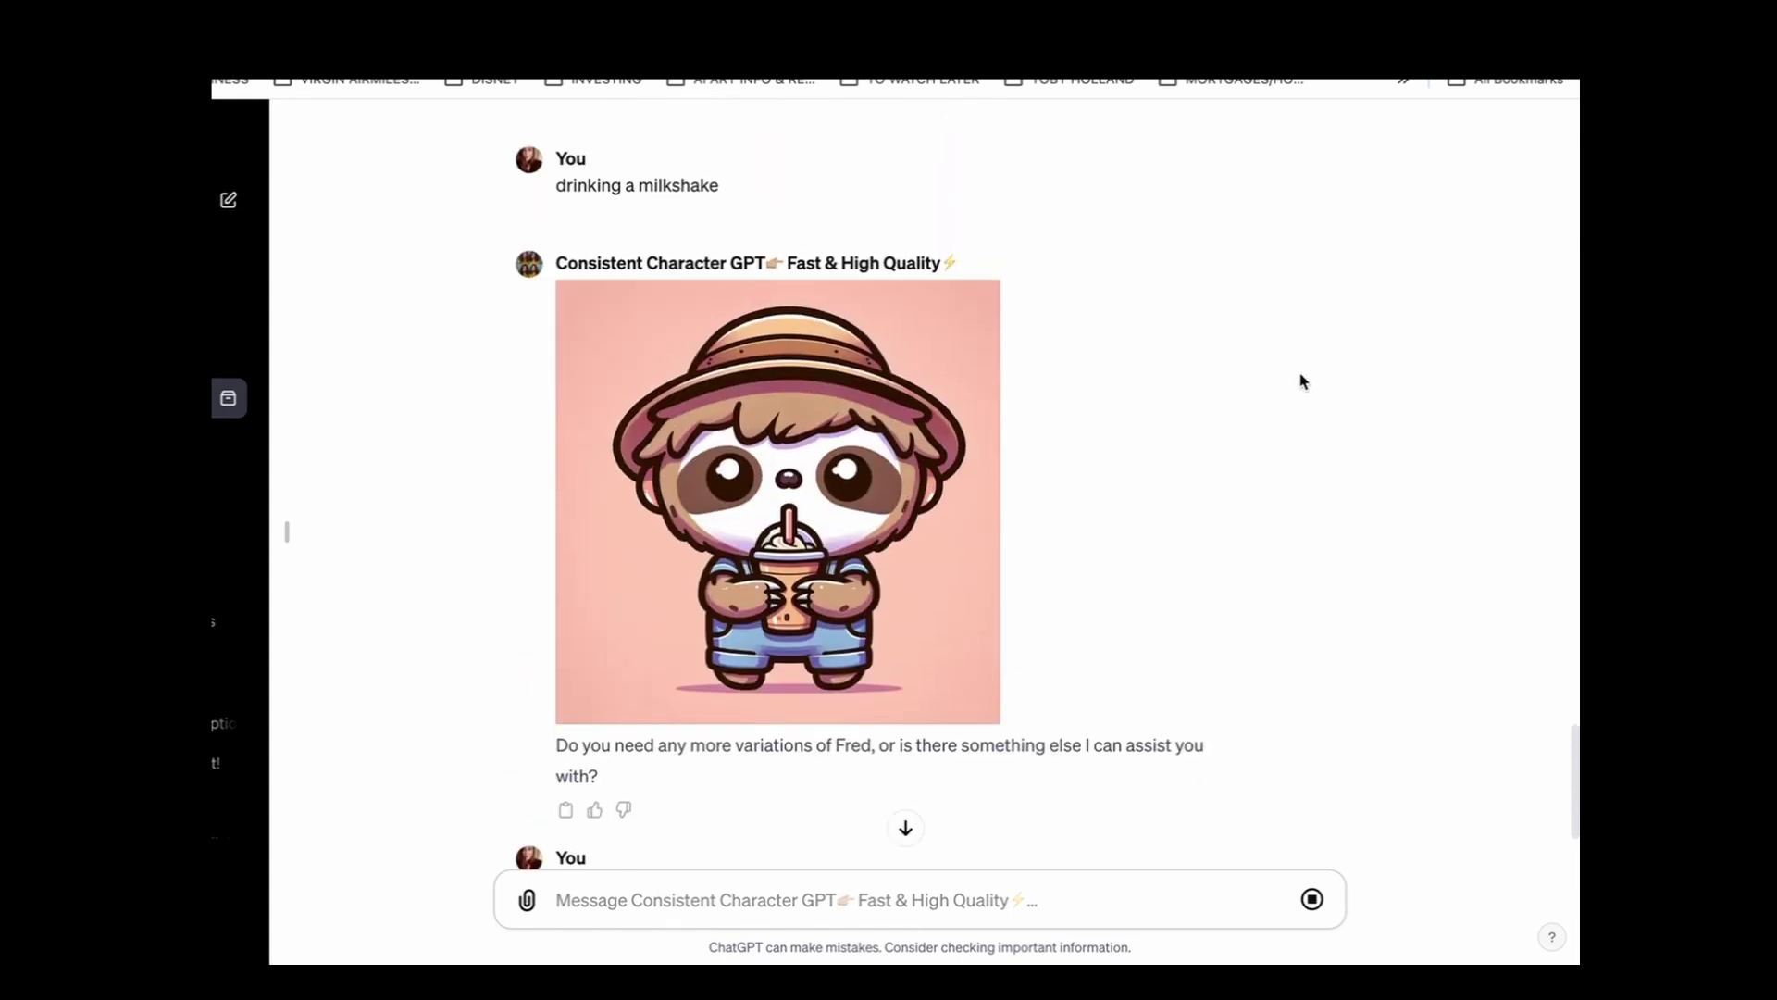
scroll(1300, 381, up, 2)
scroll(1300, 381, down, 4)
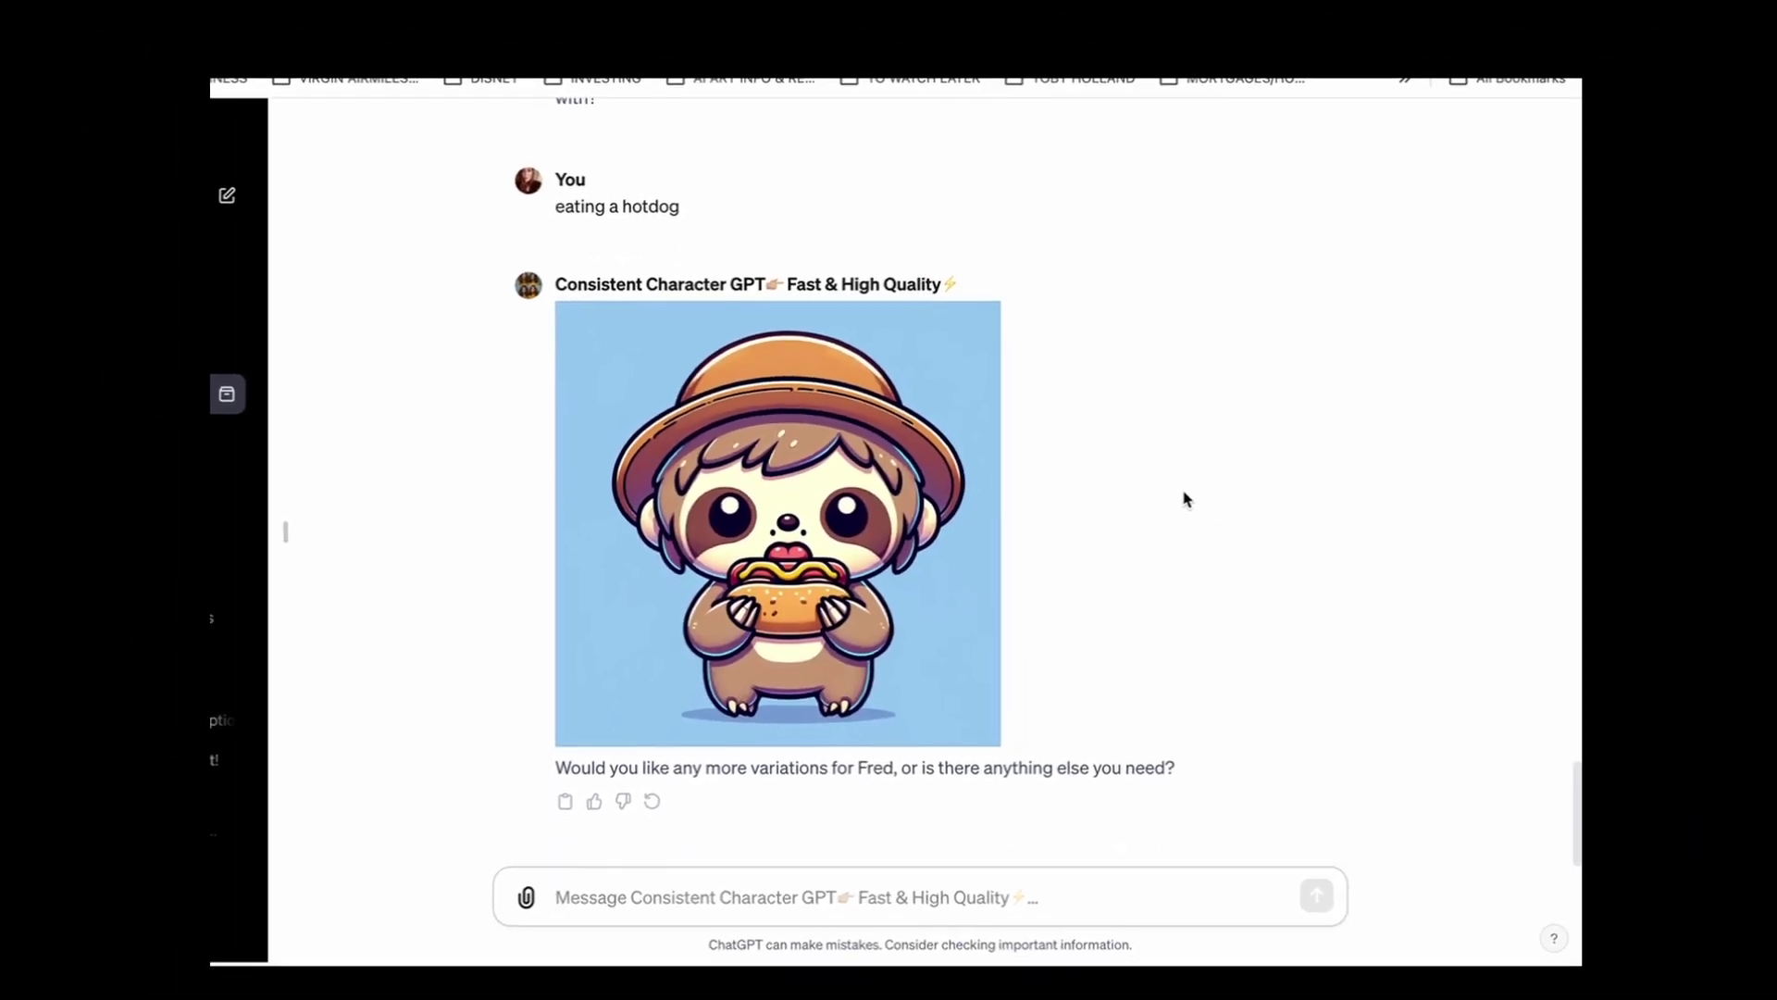
scroll(1185, 514, up, 1)
scroll(1185, 514, down, 1)
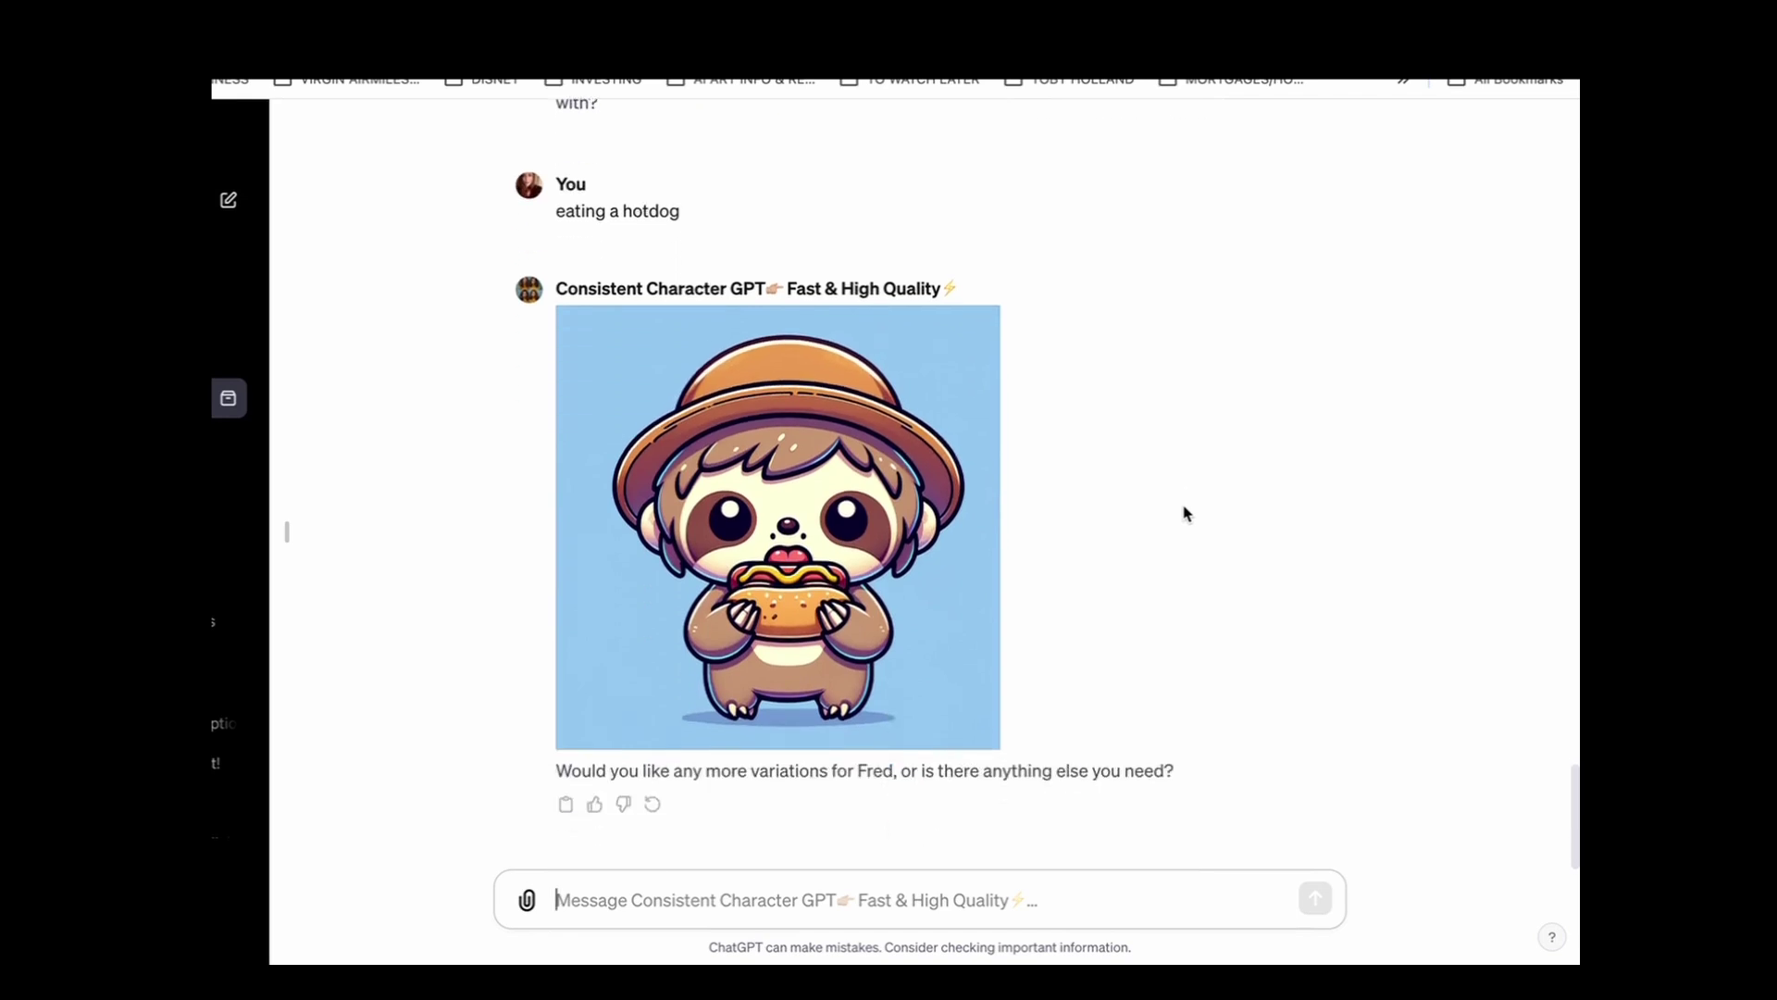
Request Fred eating an ice cream and zoom the browser in
click(625, 886)
text(eating )
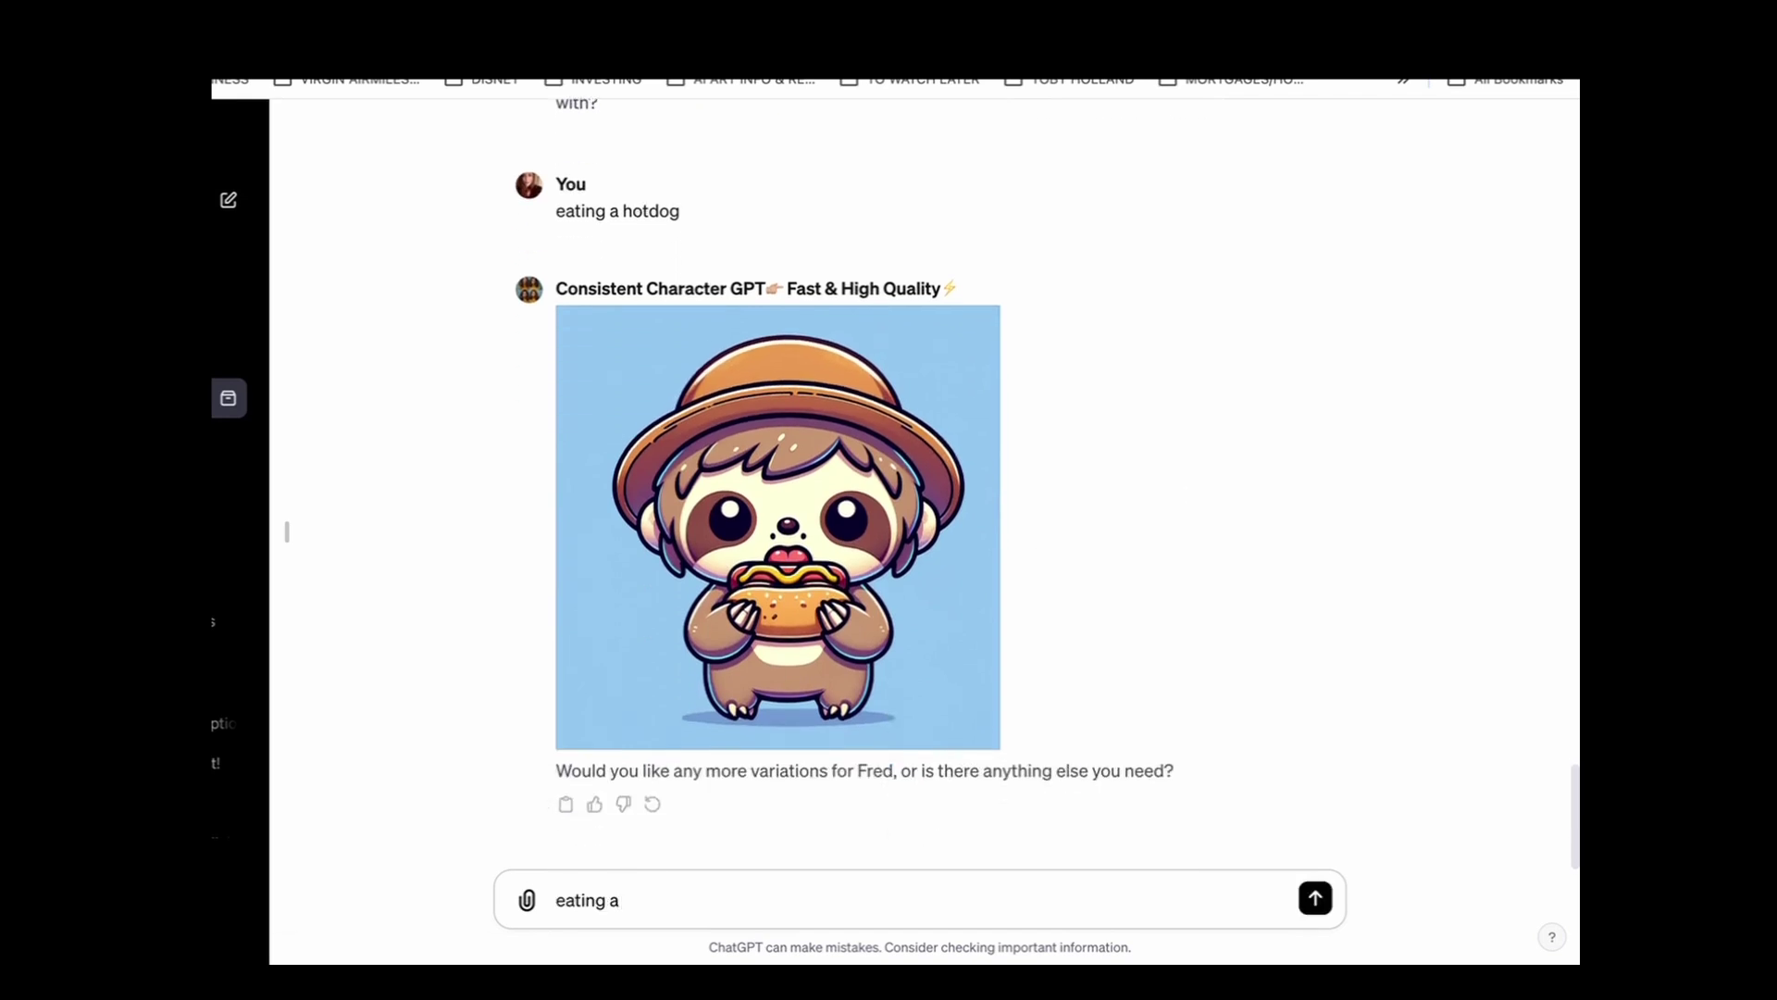
text(an ice cream)
key(Return)
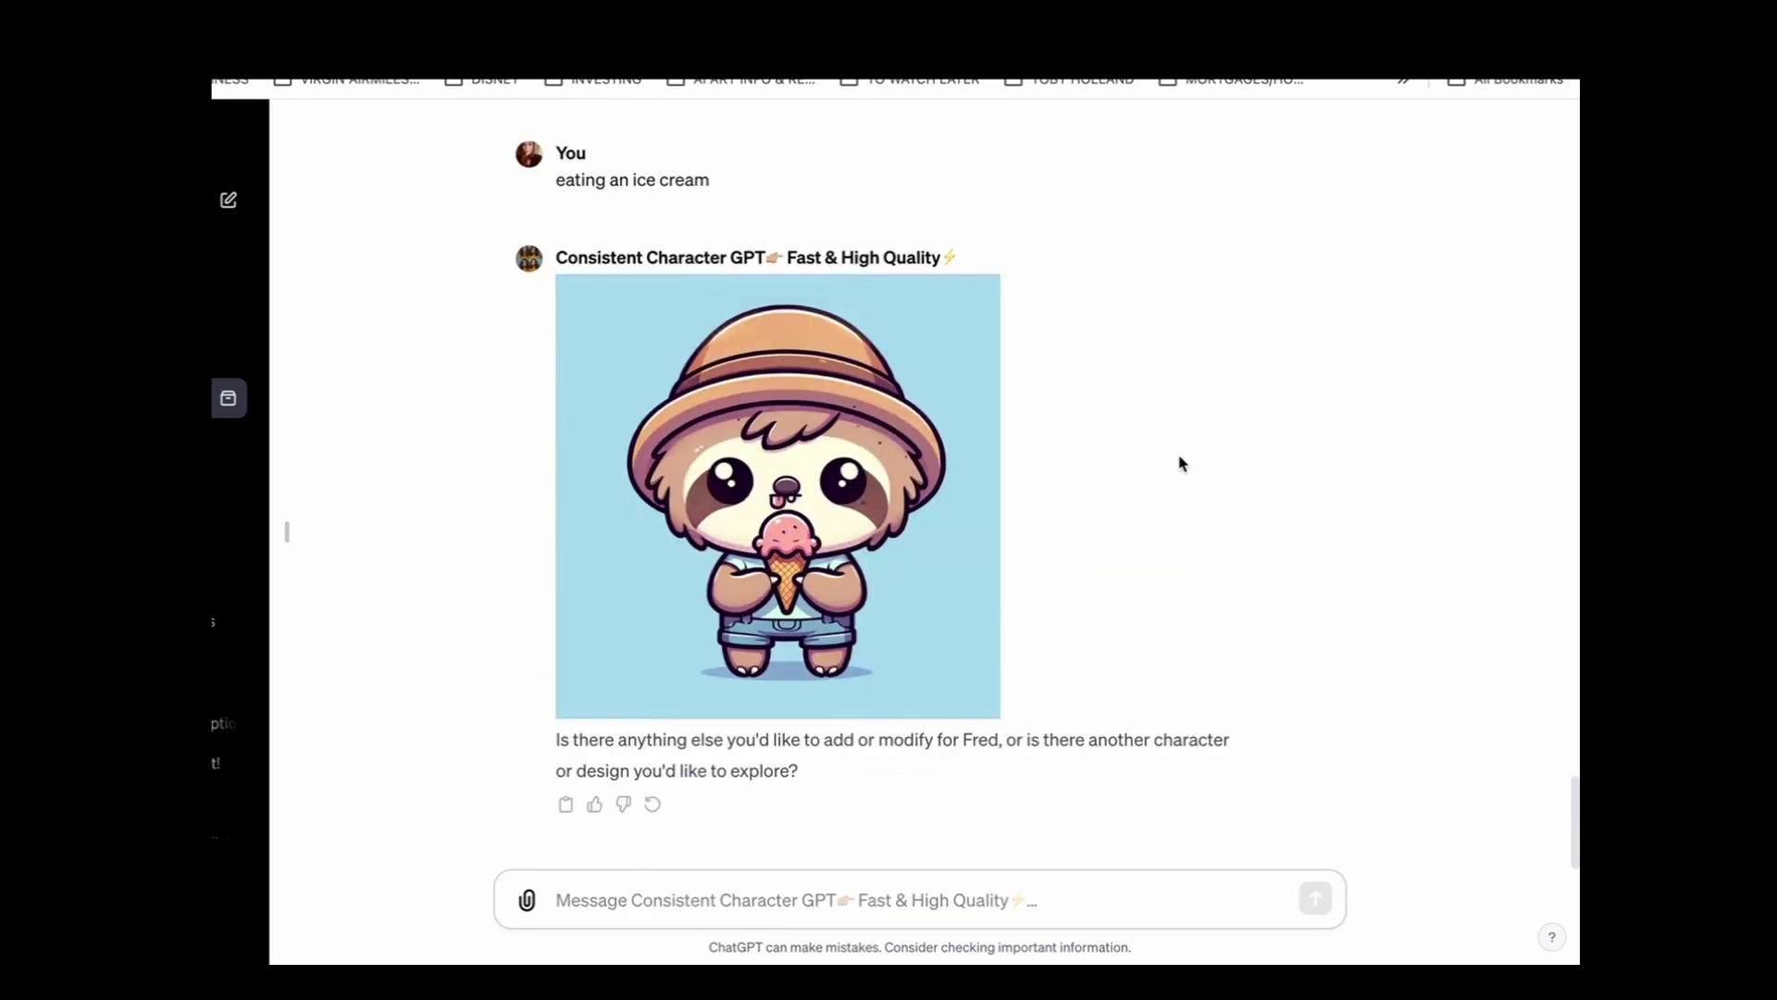
key(ctrl+plus)
key(ctrl+plus)
key(ctrl+plus)
key(ctrl+plus)
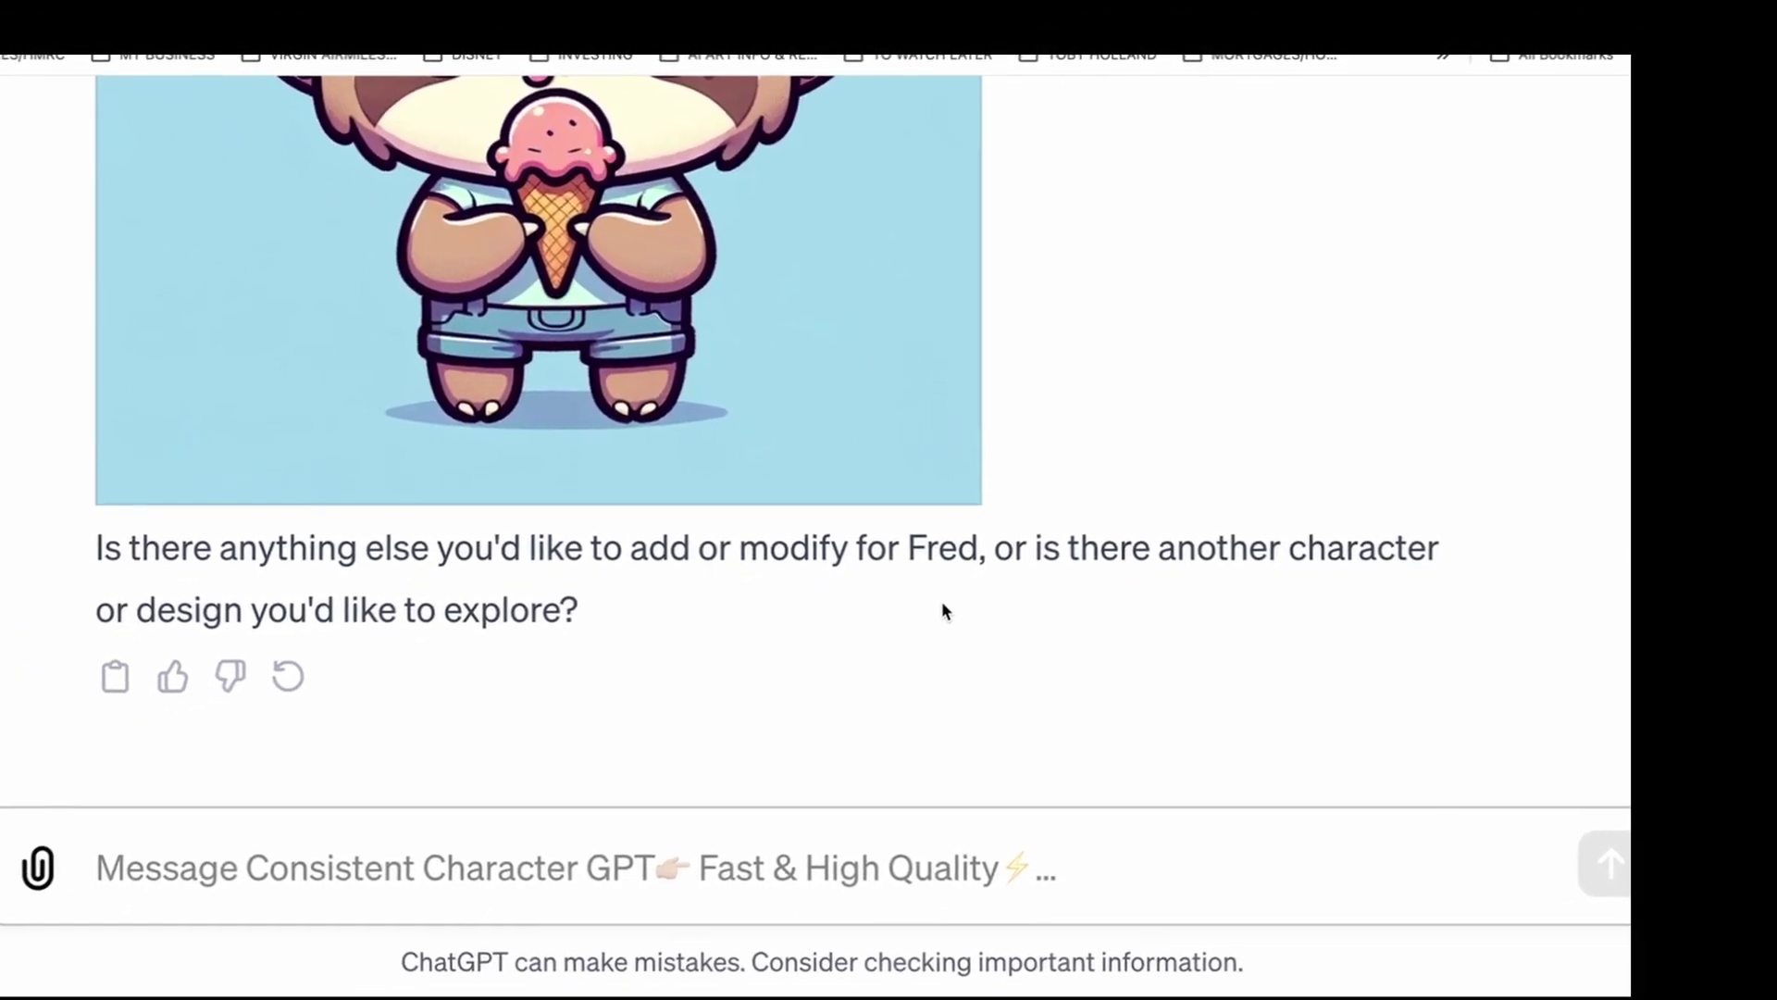
click(102, 867)
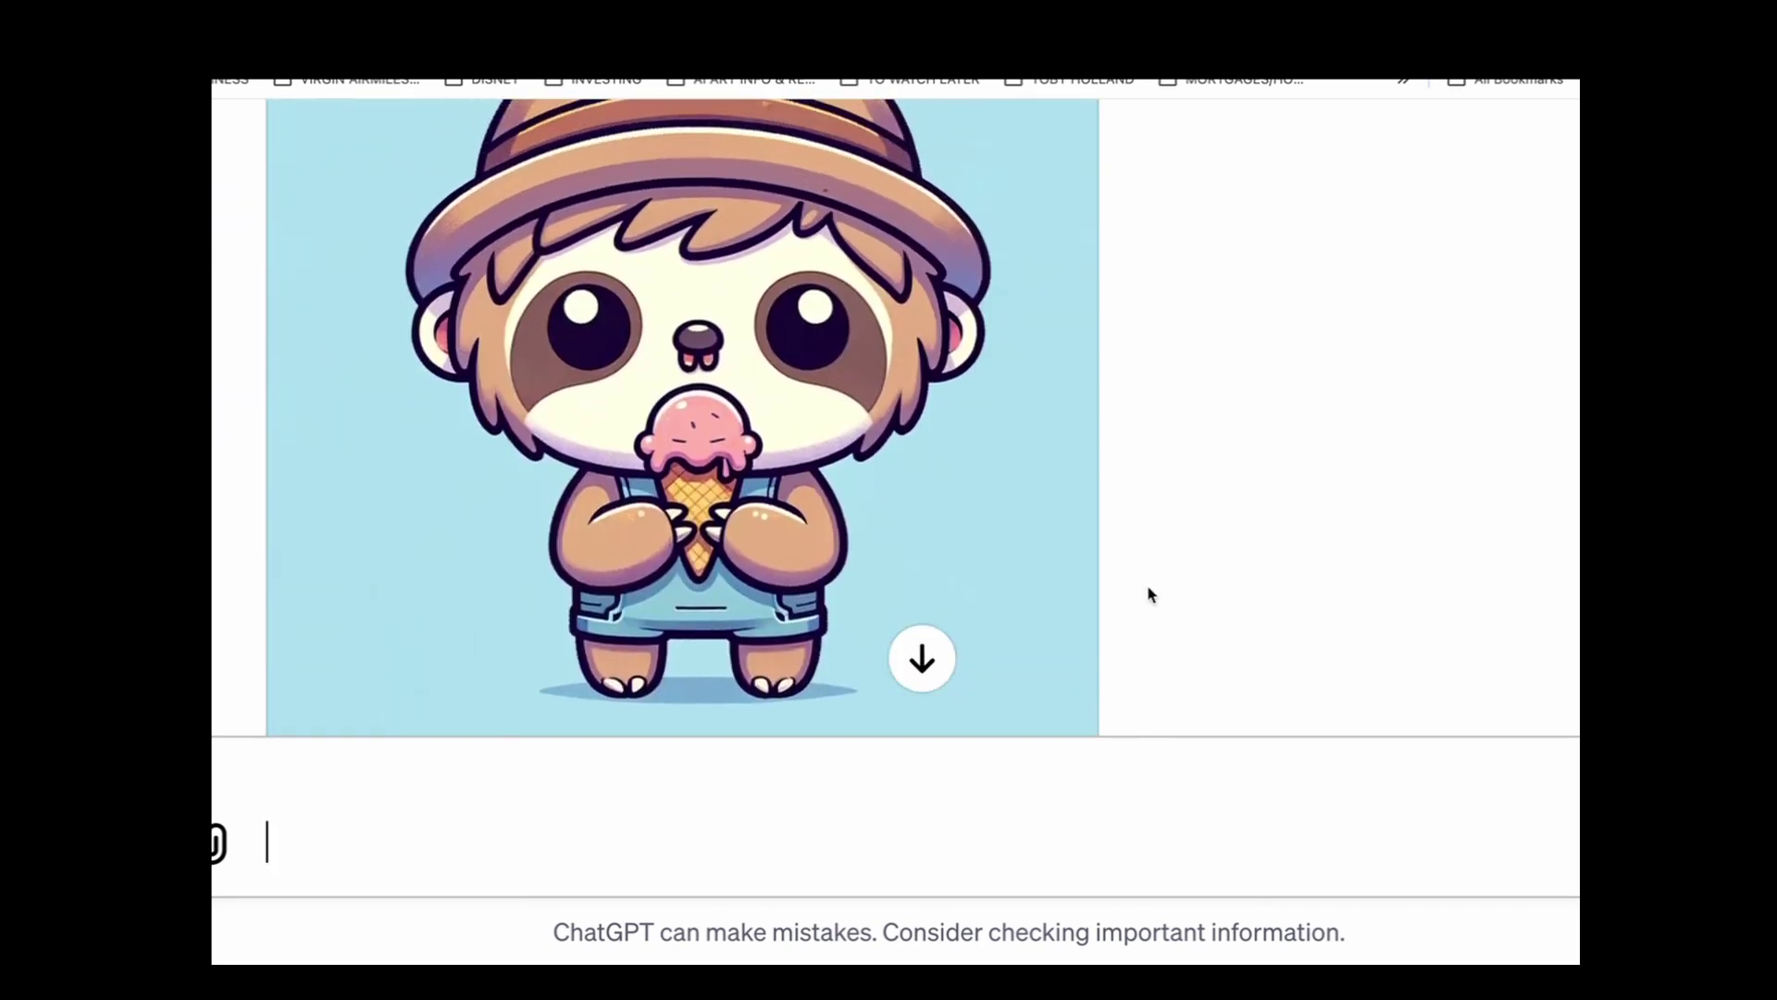
scroll(969, 505, up, 2)
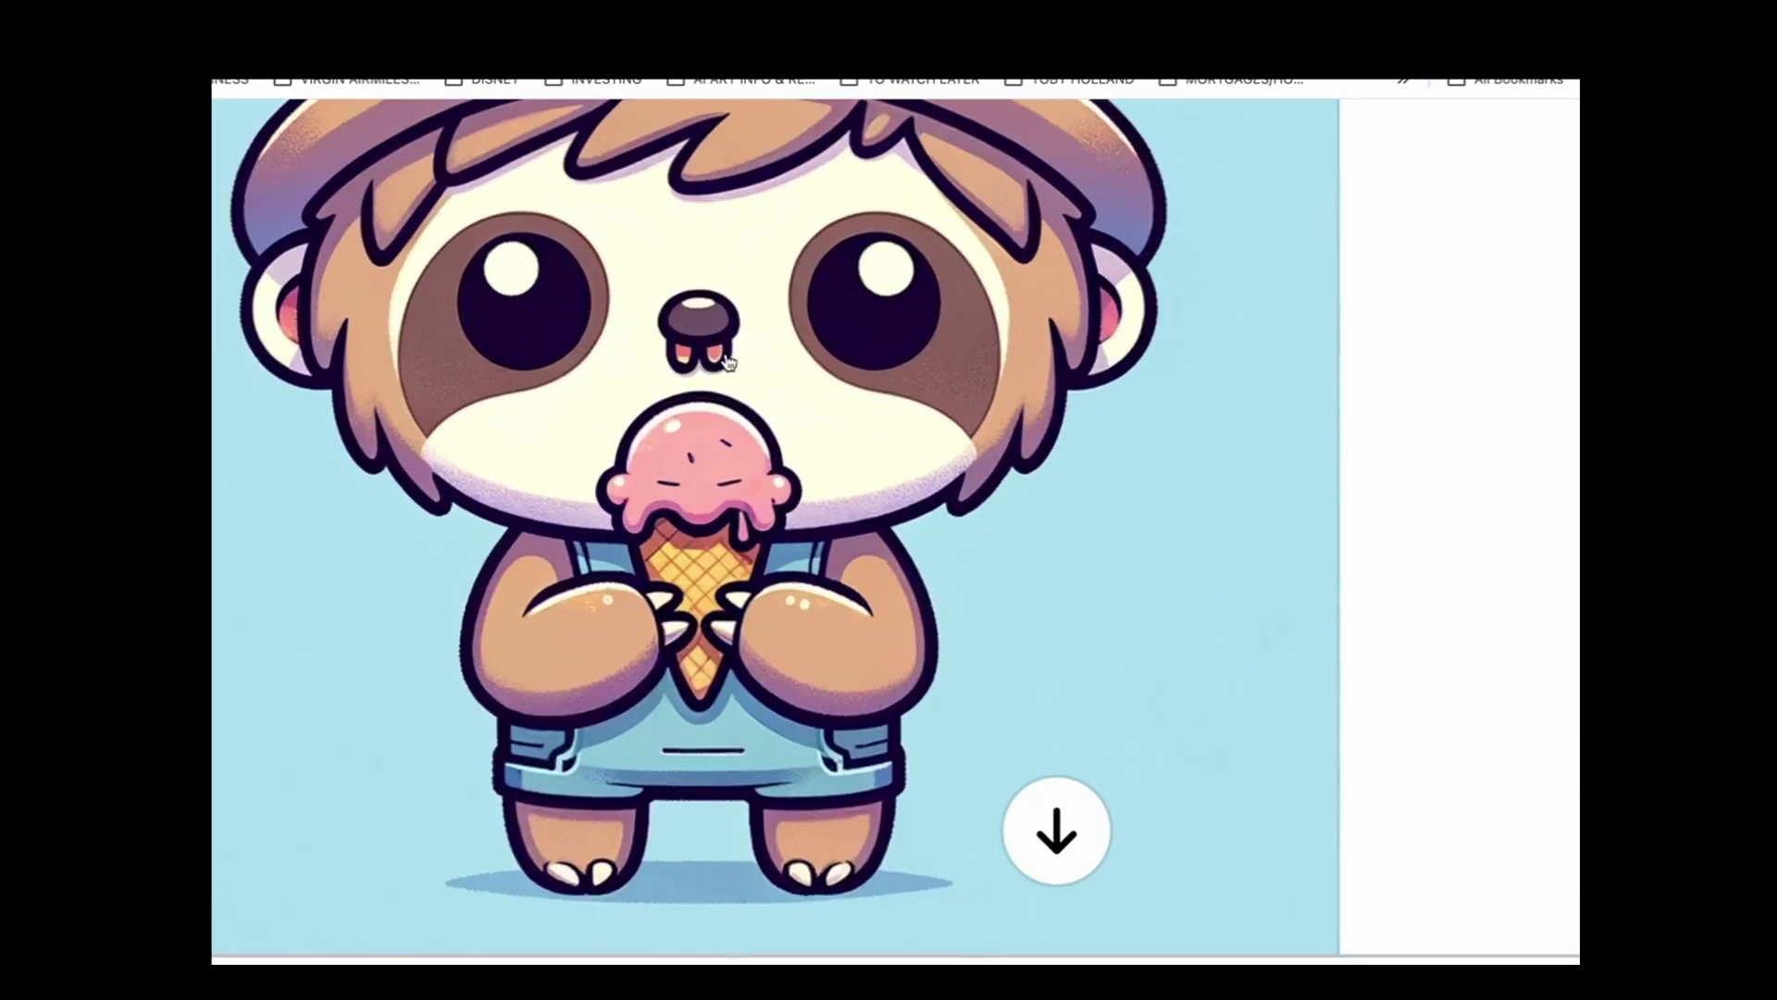
scroll(969, 505, down, 2)
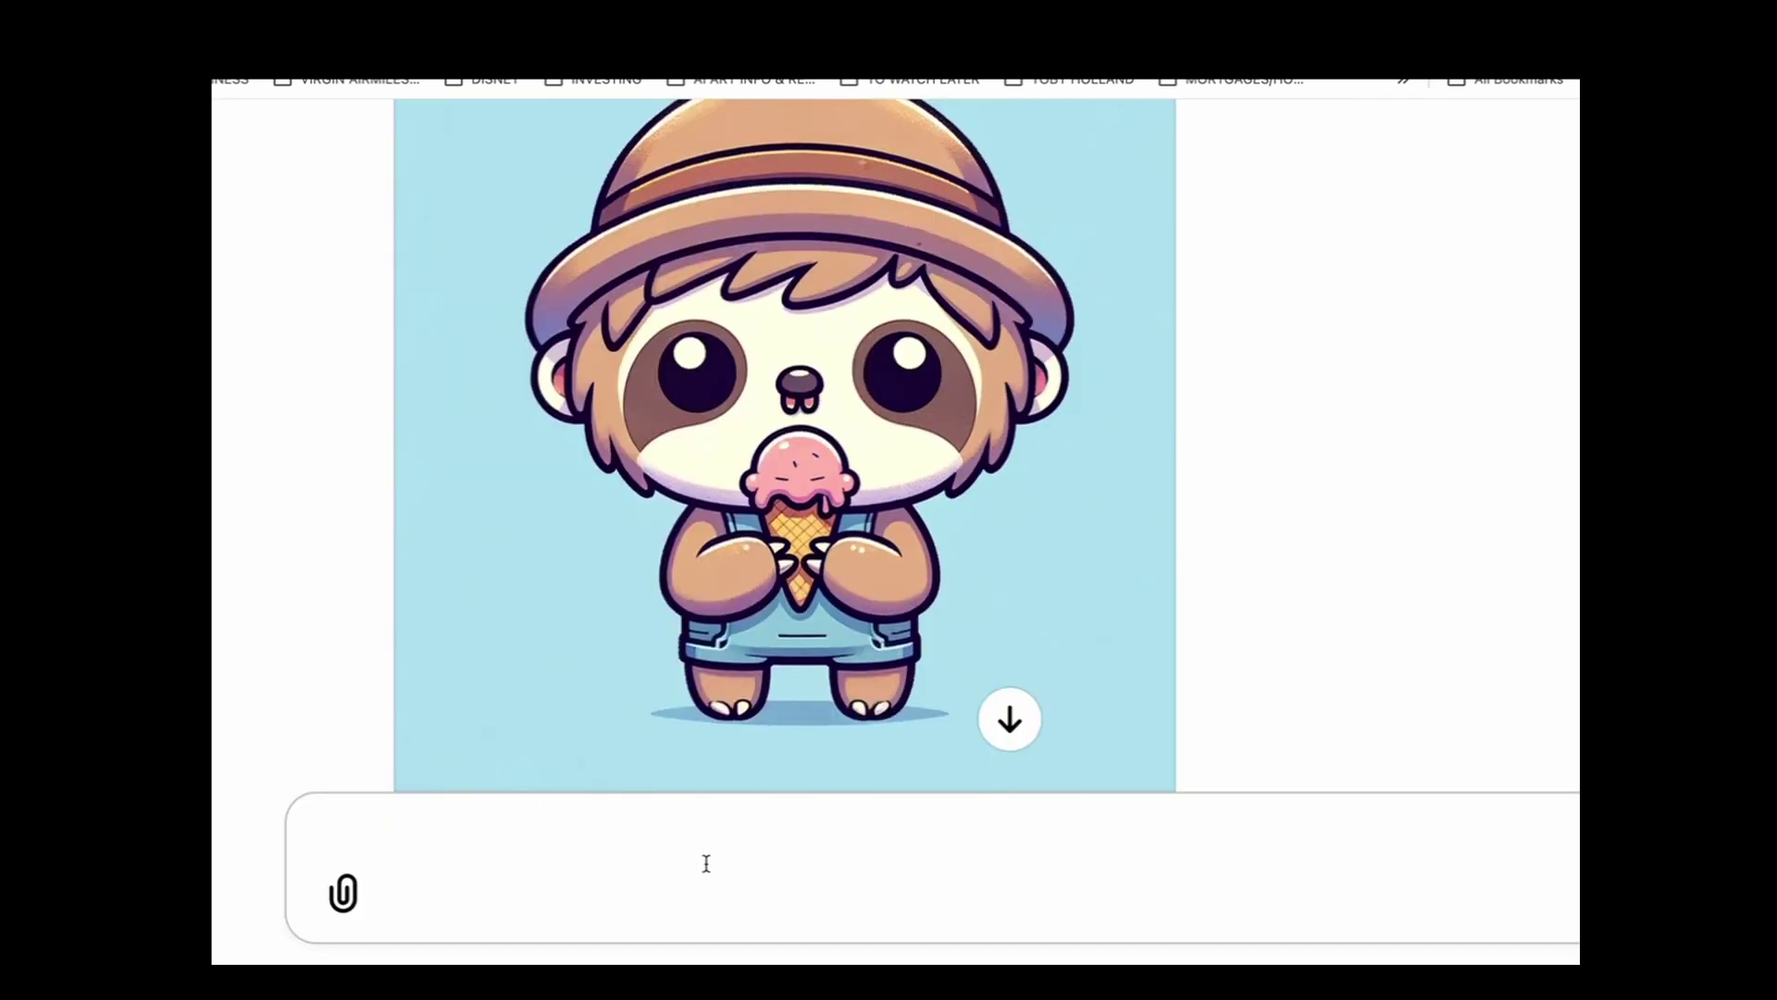
click(706, 863)
scroll(652, 786, down, 5)
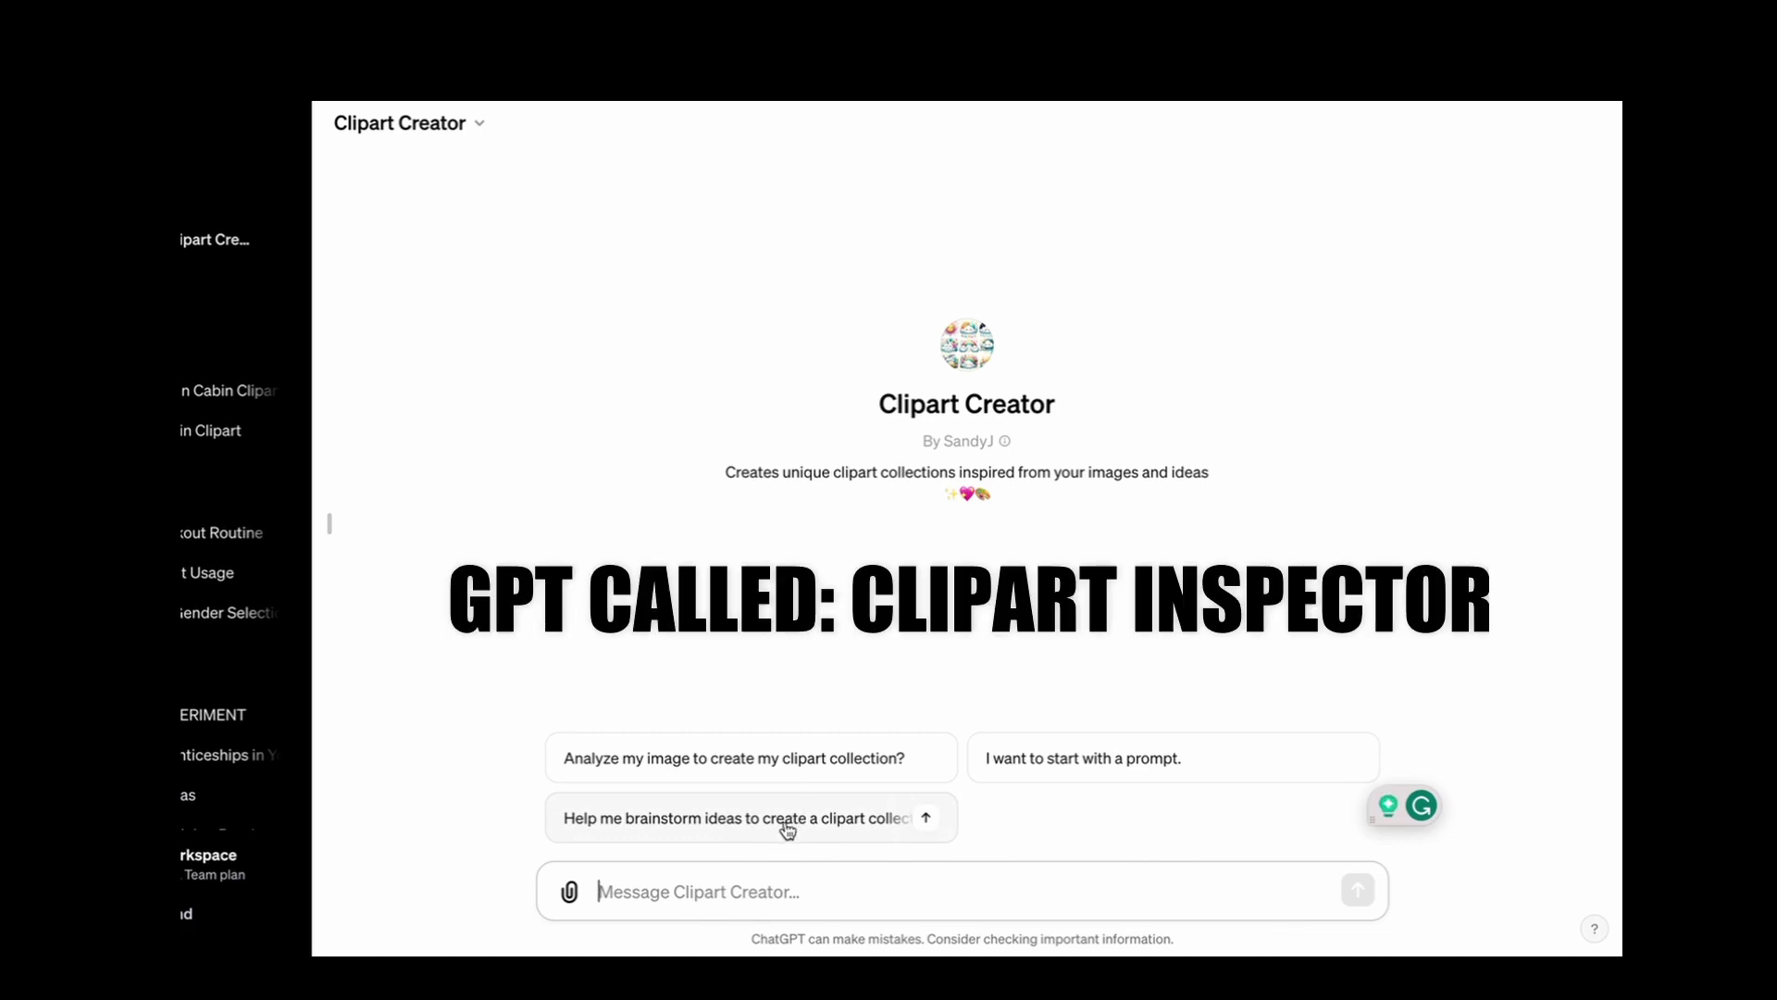
Ask Clipart Creator for kawaii food clipart collection ideas and generate collection number 2
click(789, 831)
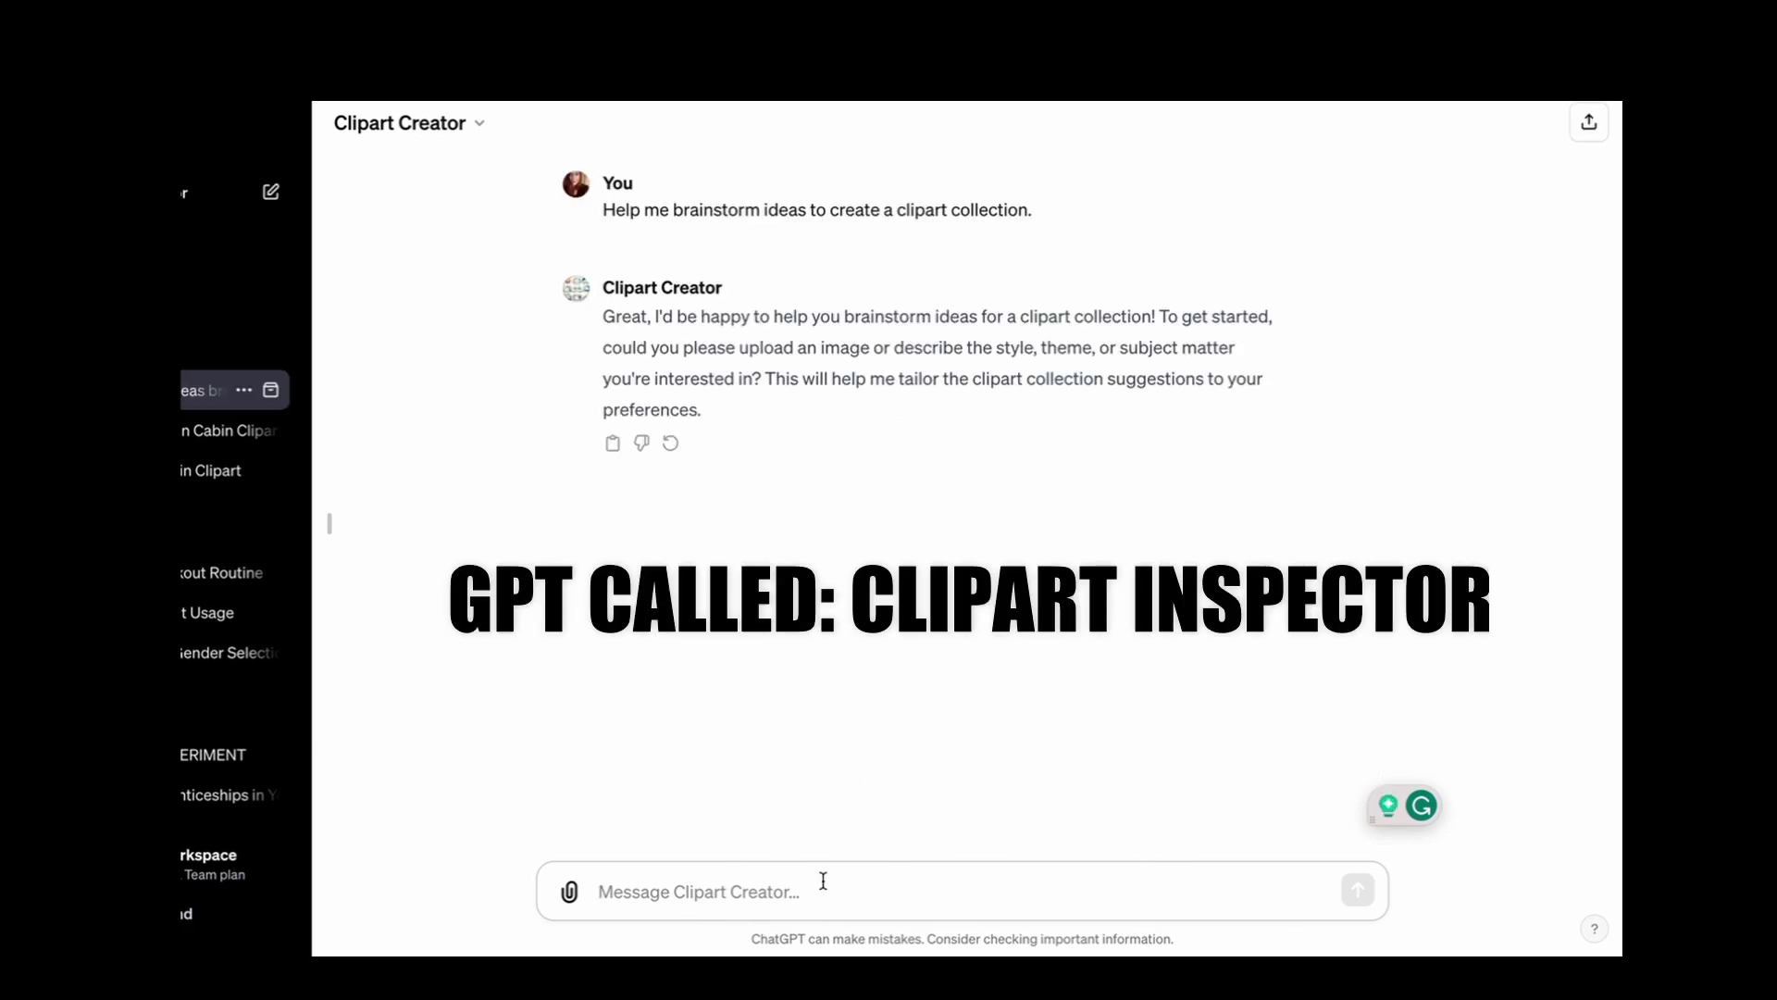
text(I would like some kawaii food clipart)
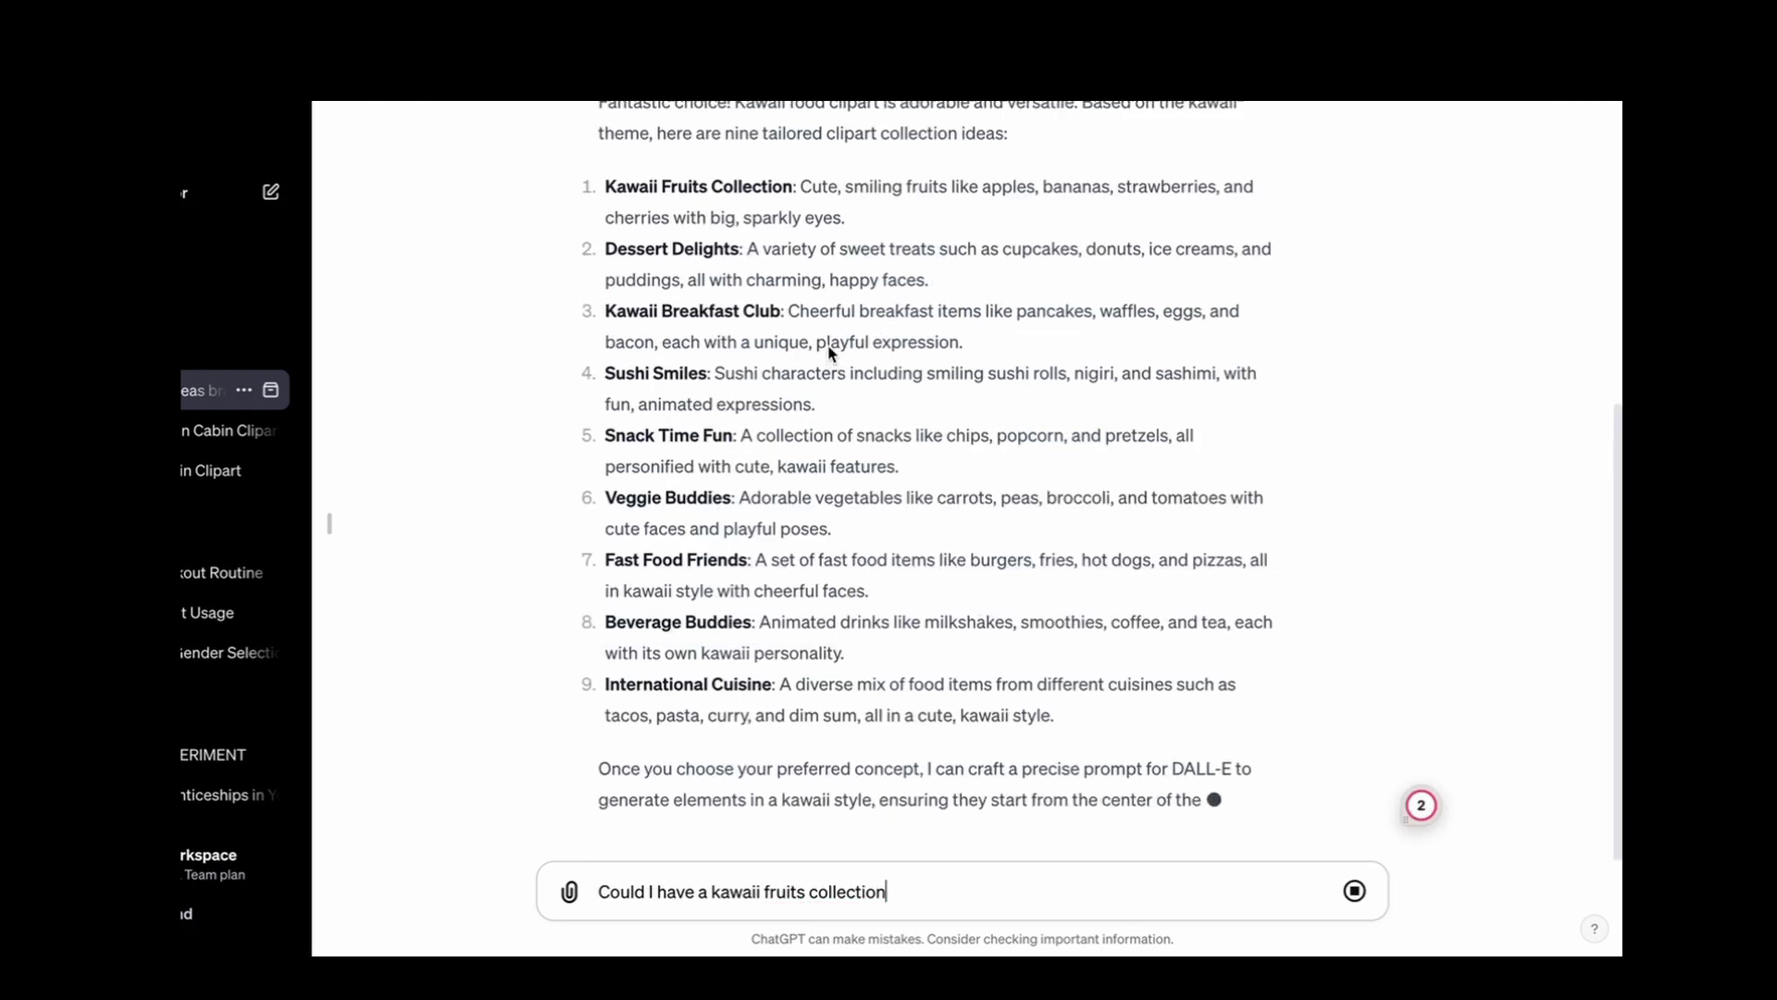
scroll(828, 345, up, 2)
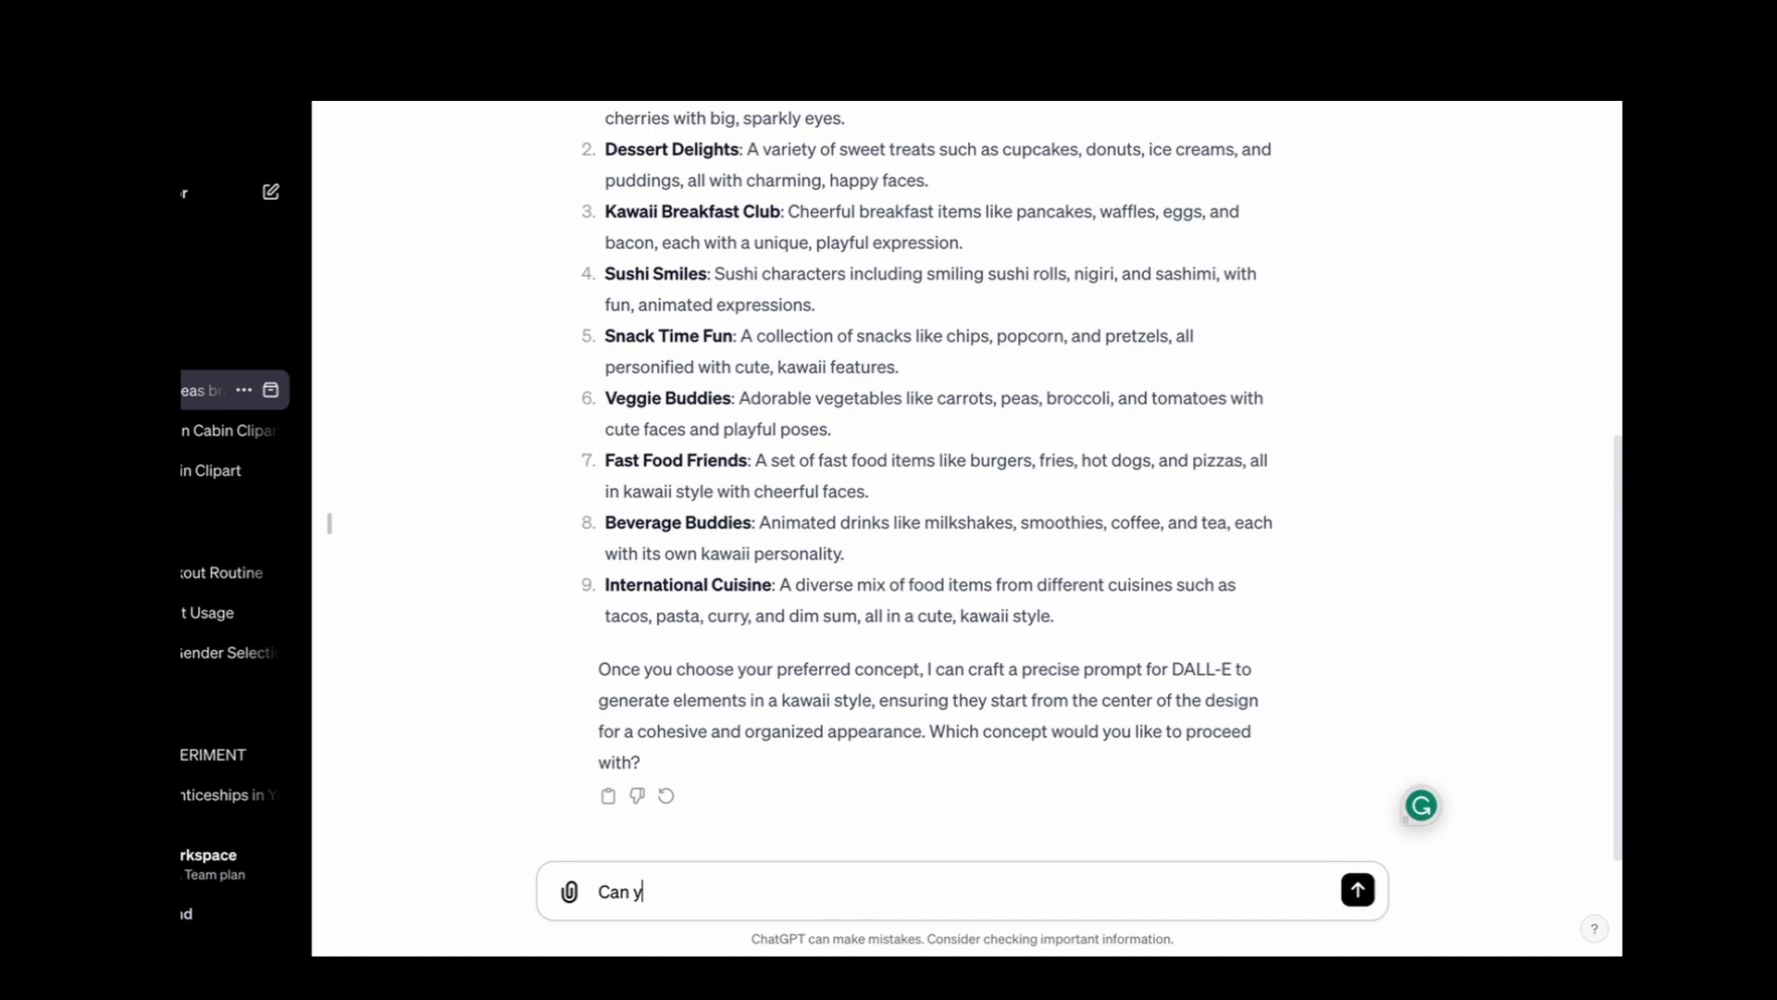
text(ou generate number 2)
key(Return)
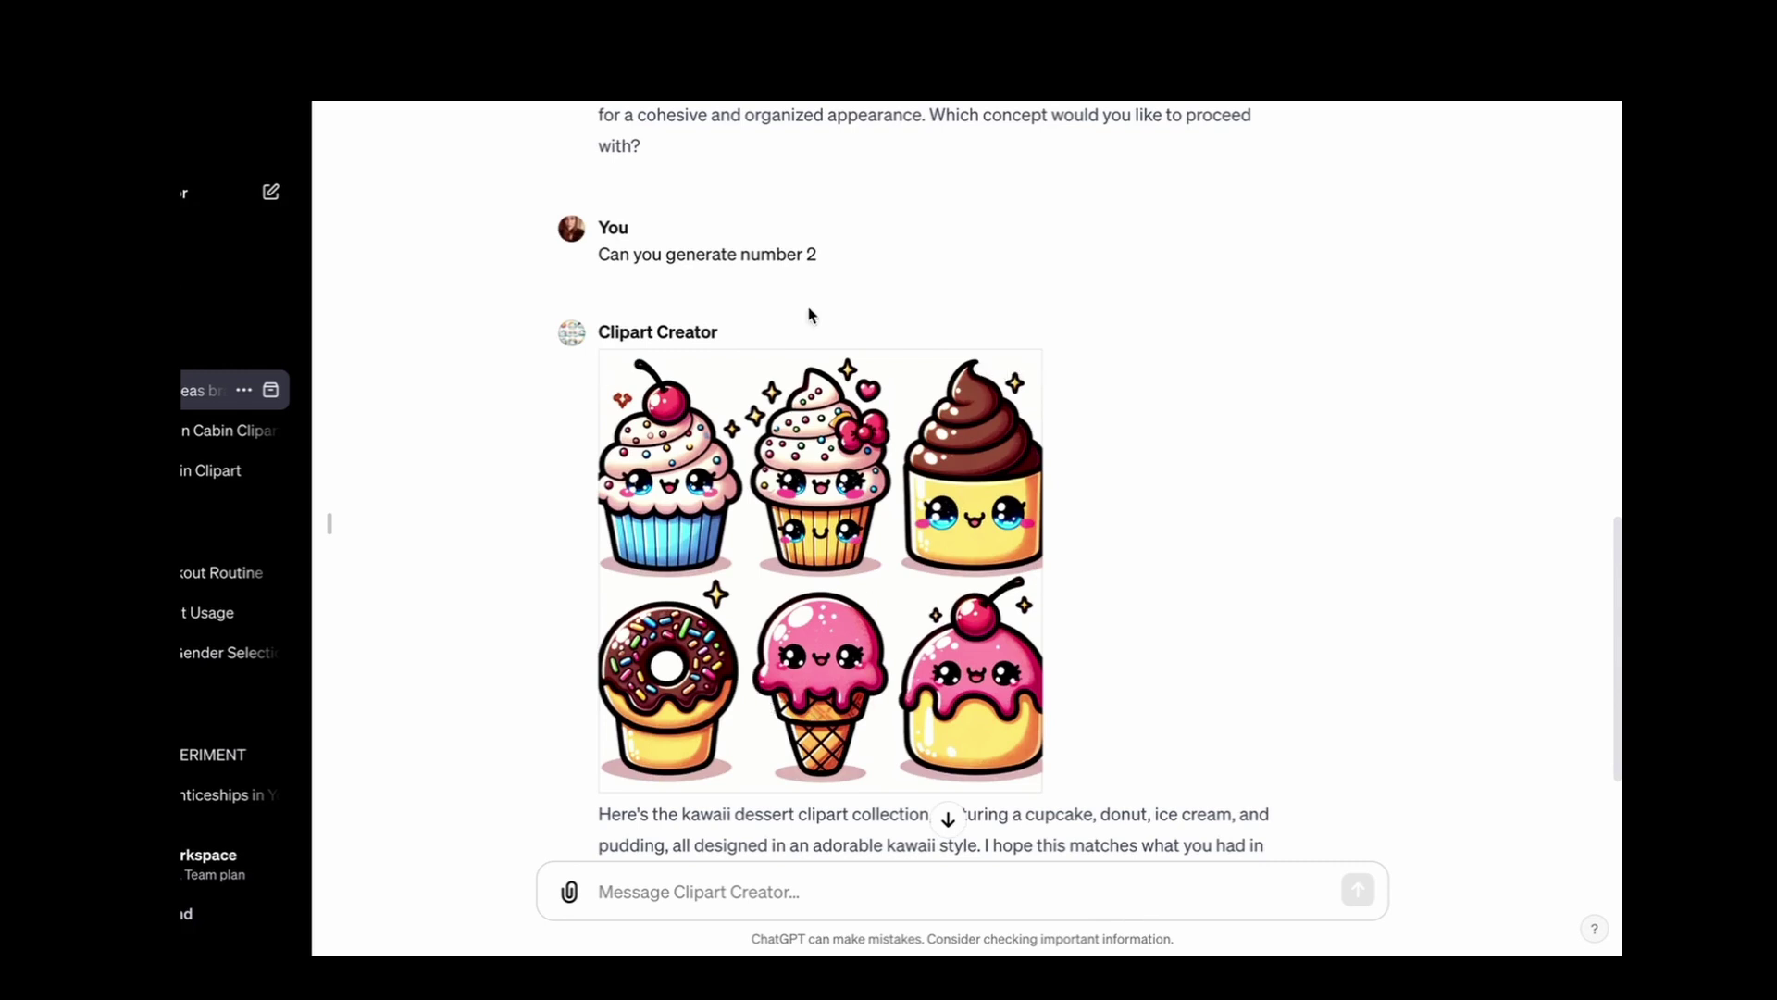
Review the dessert, world food, dim sum and breakfast clipart, then open Chubby Clipart Ohho AI
mouse_move(843, 590)
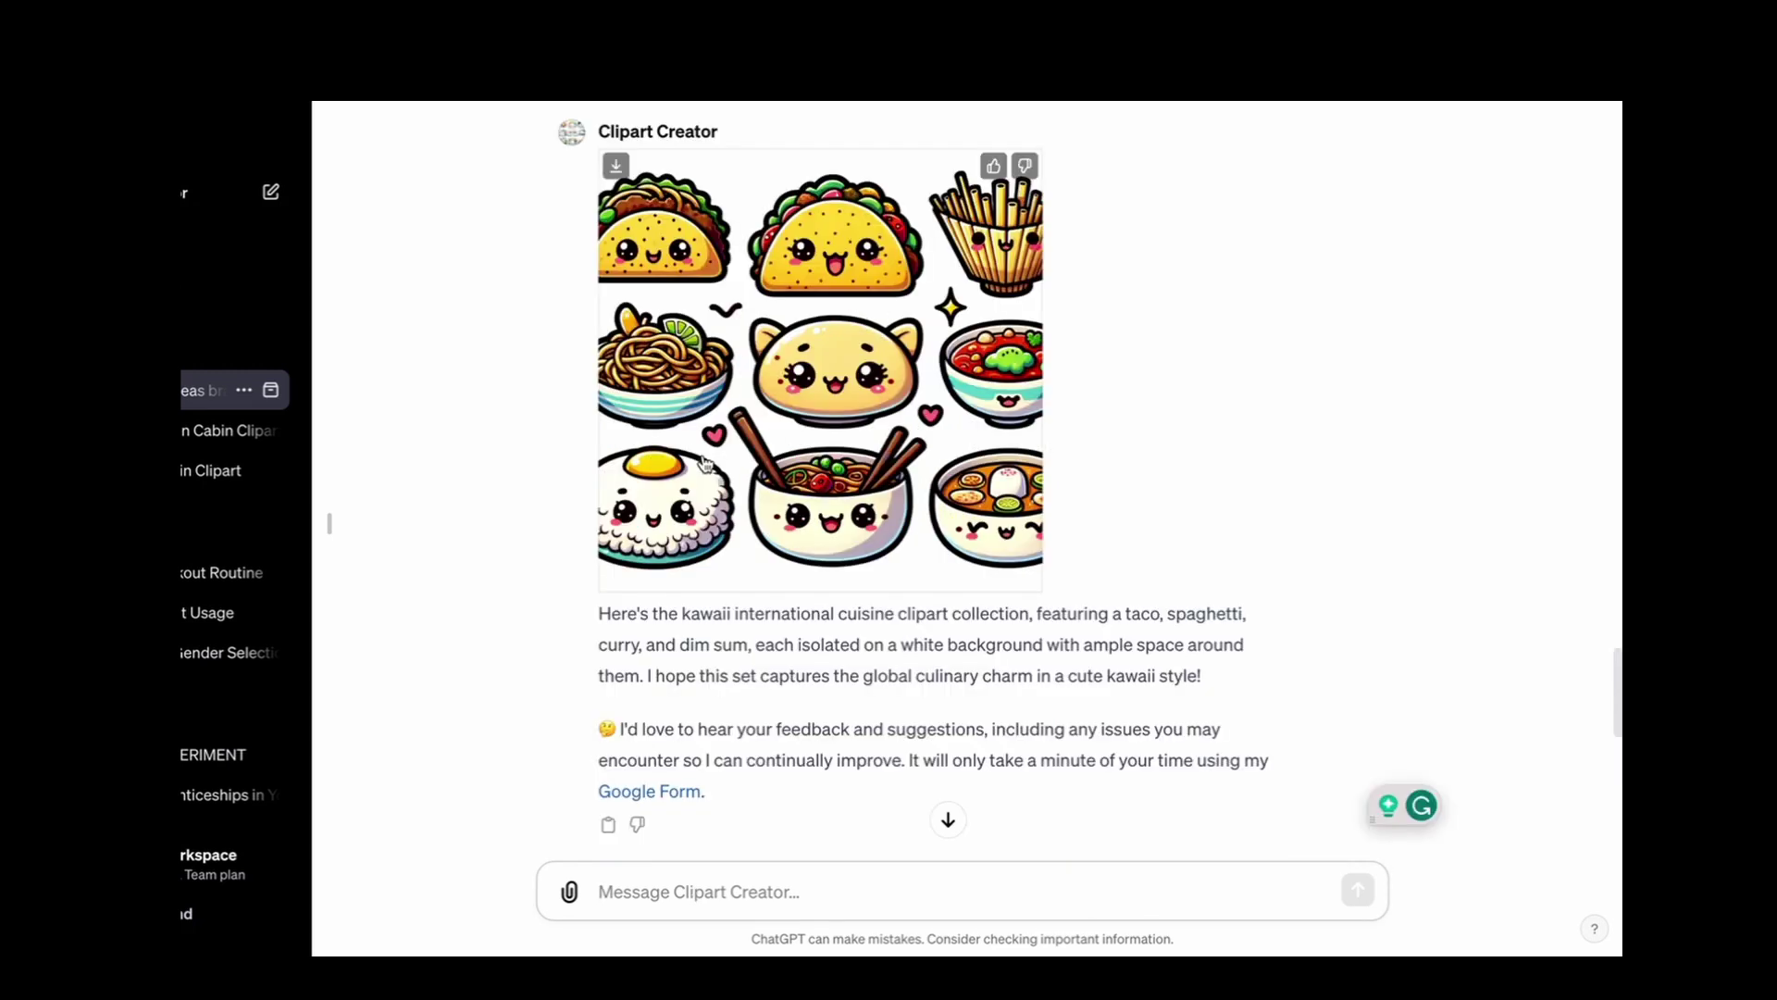
scroll(1188, 632, down, 1)
scroll(1189, 632, down, 3)
scroll(1092, 623, down, 2)
scroll(907, 458, down, 5)
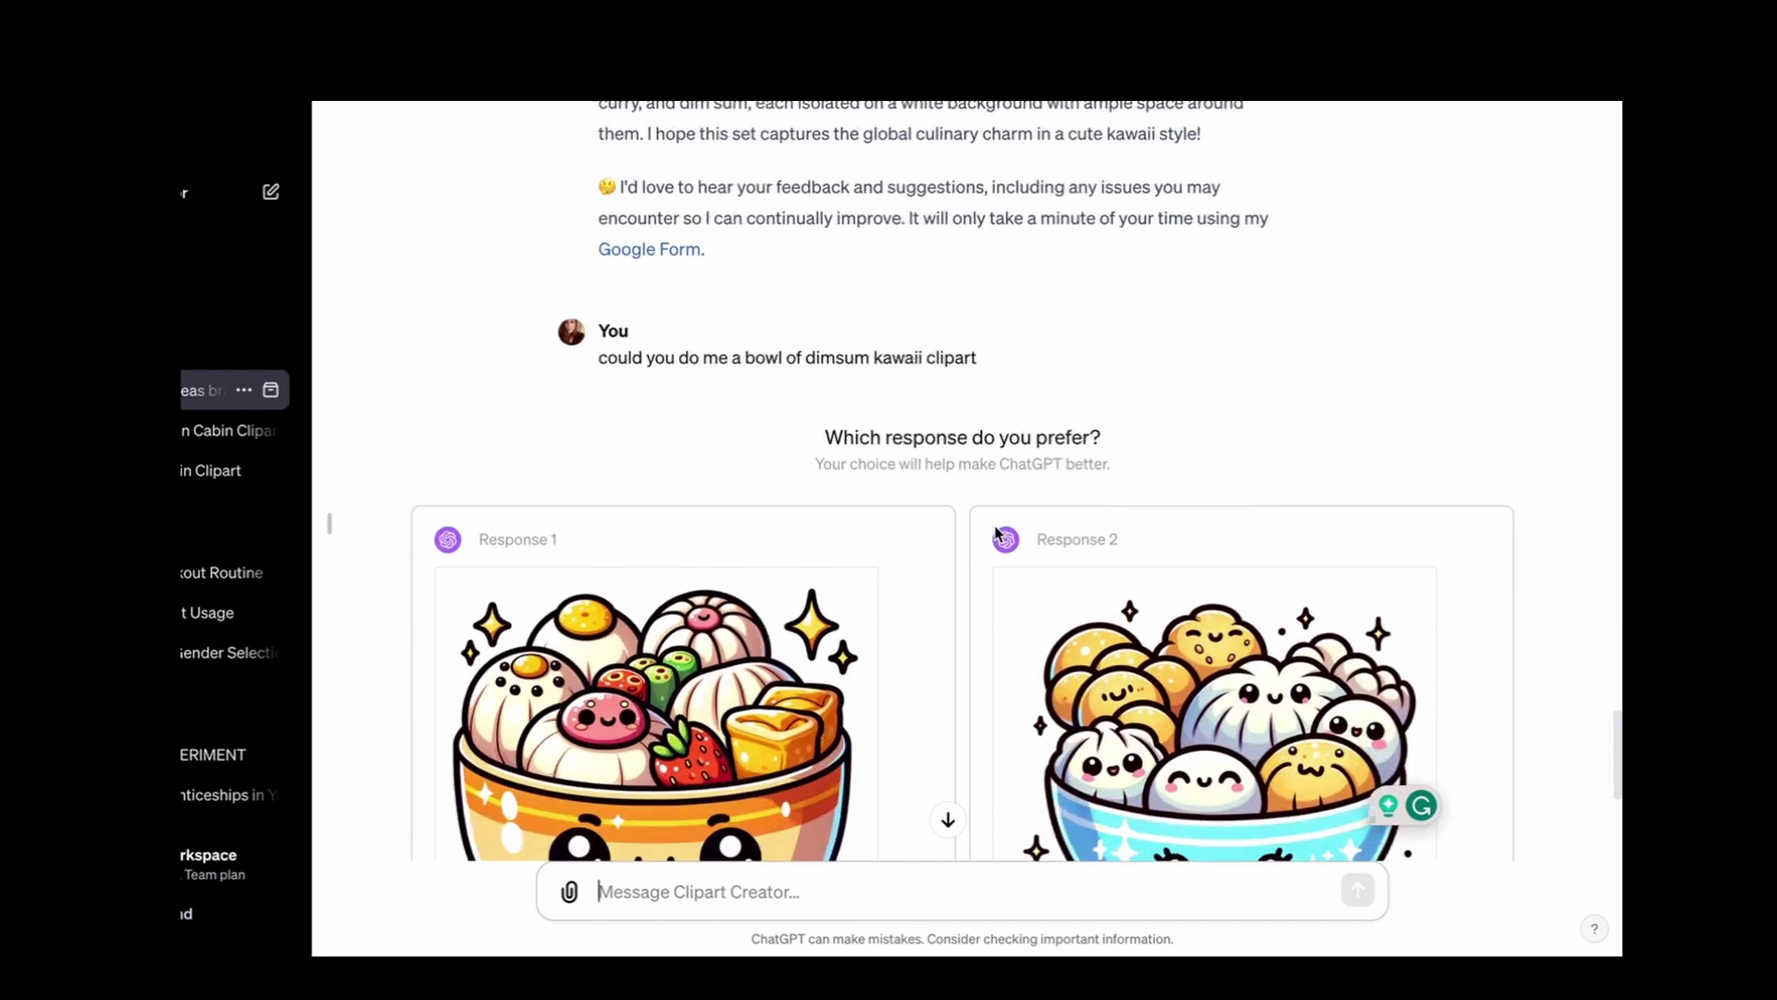
scroll(997, 535, up, 2)
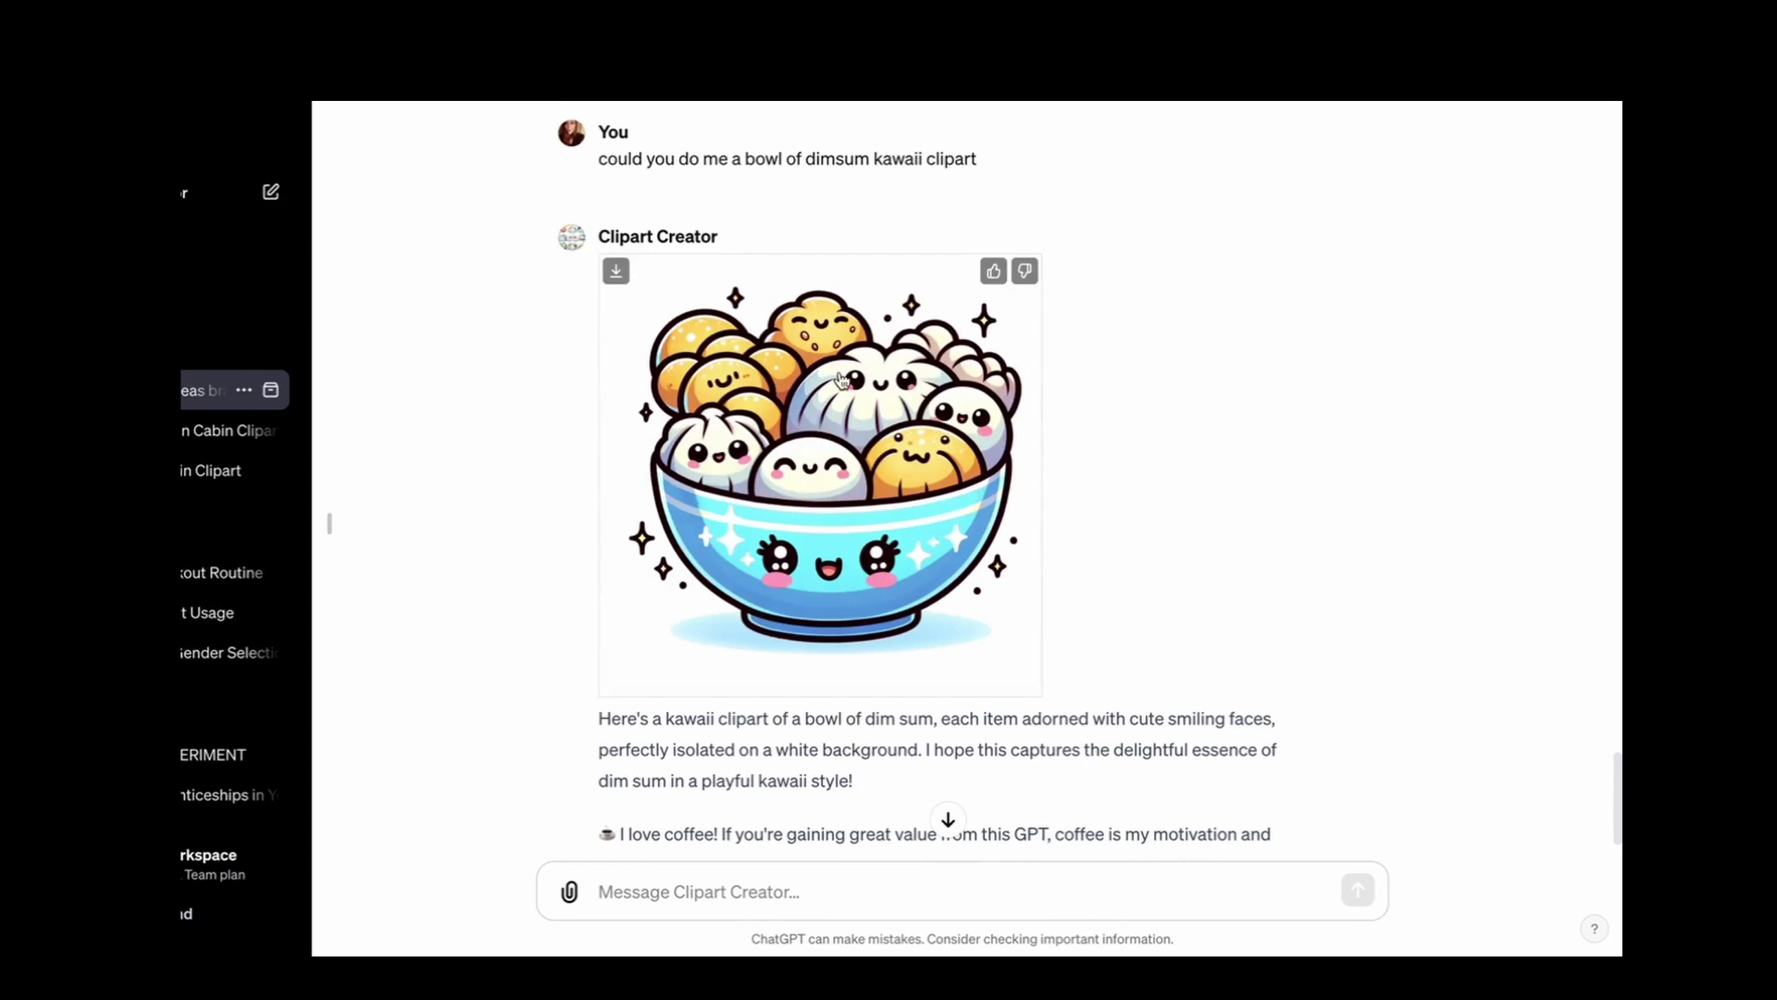
scroll(768, 546, down, 2)
scroll(768, 549, up, 3)
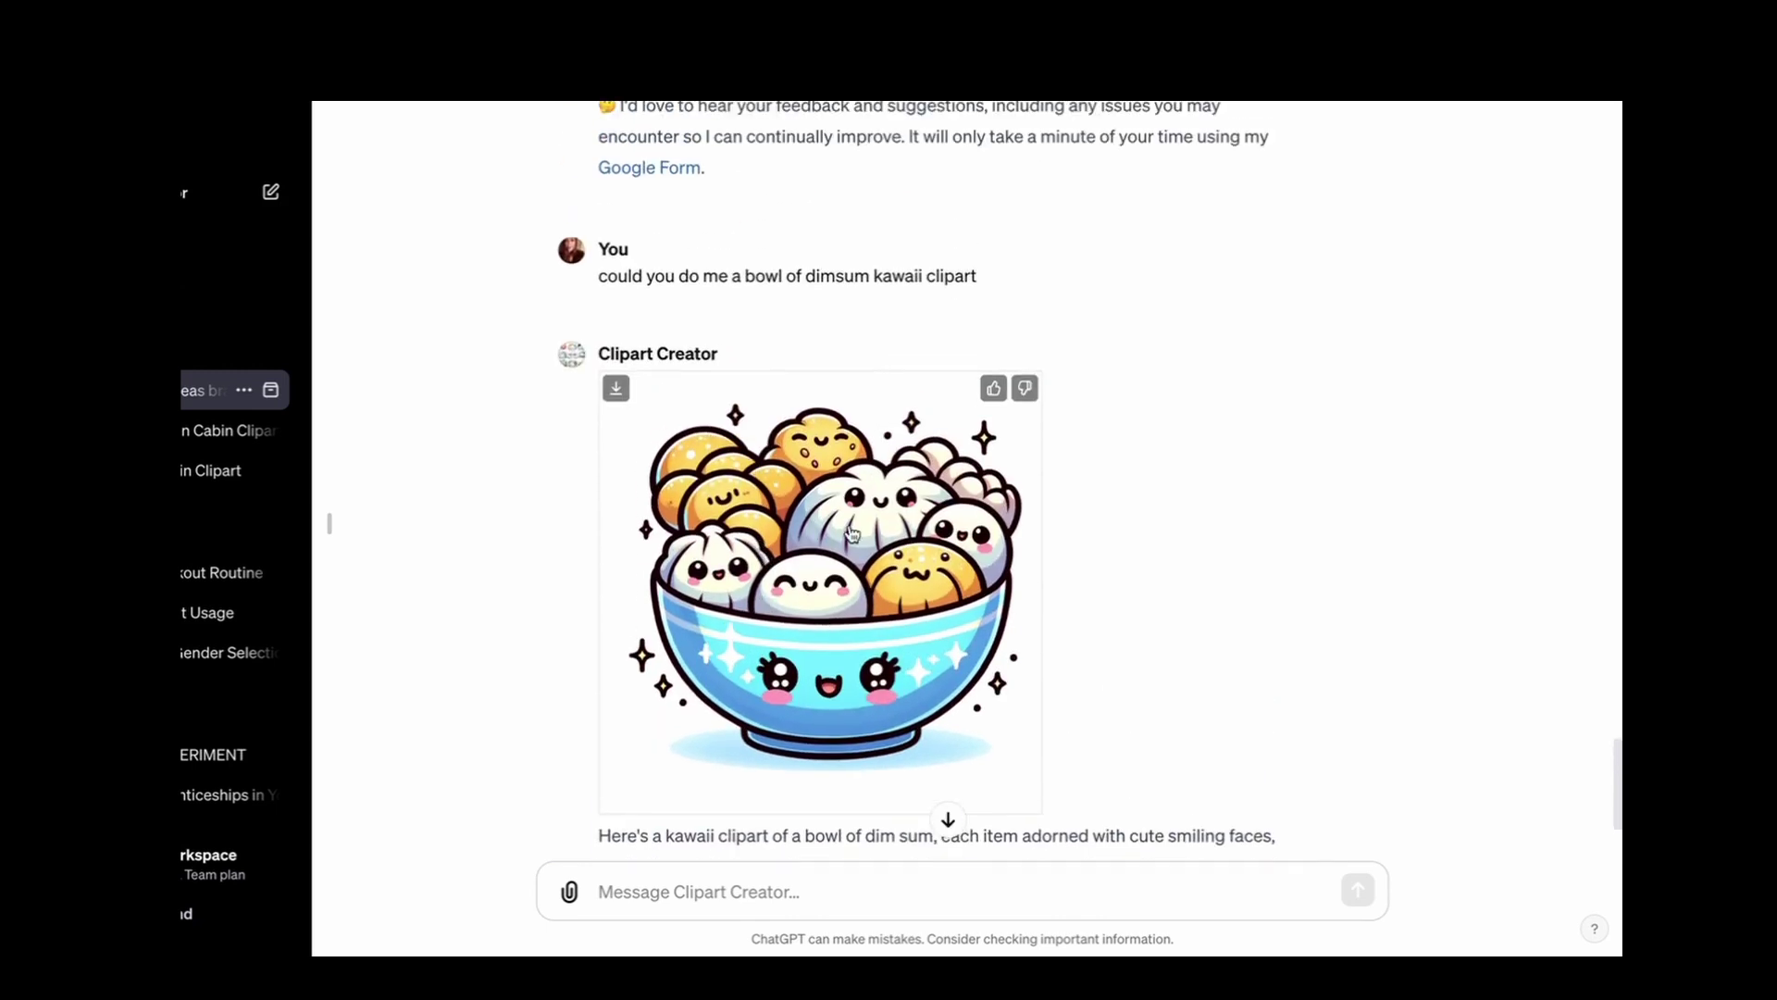
scroll(1021, 611, down, 2)
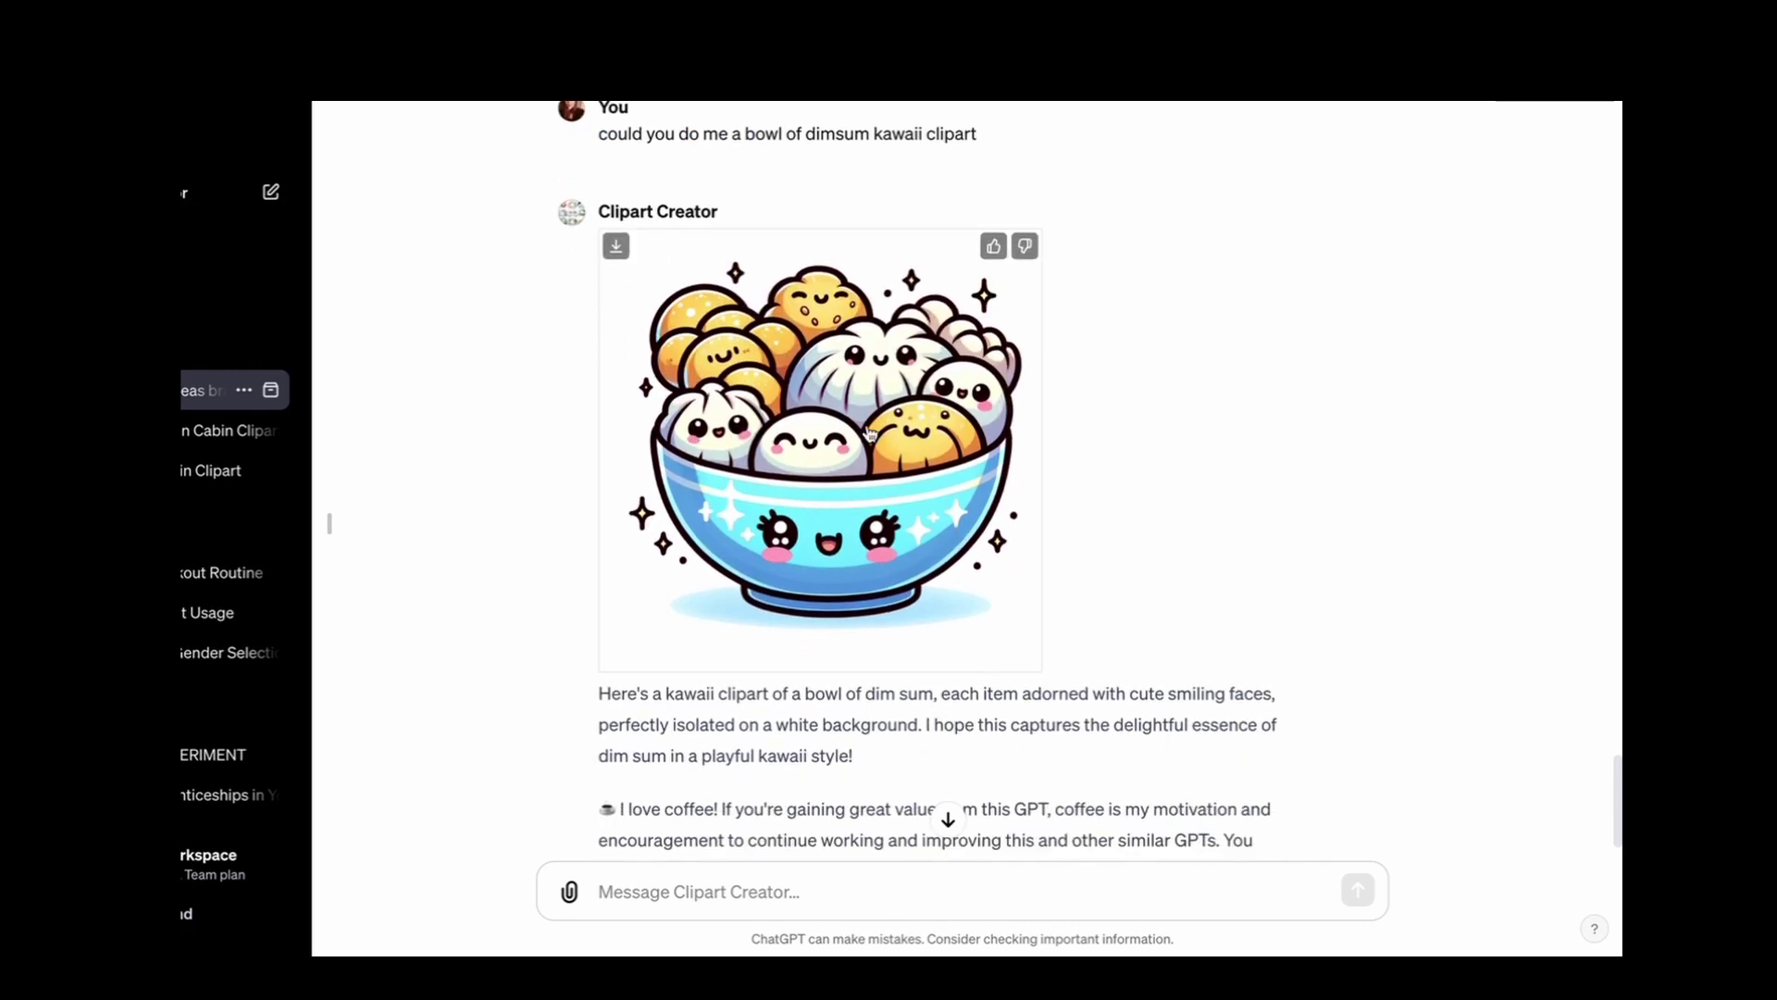
scroll(796, 574, up, 20)
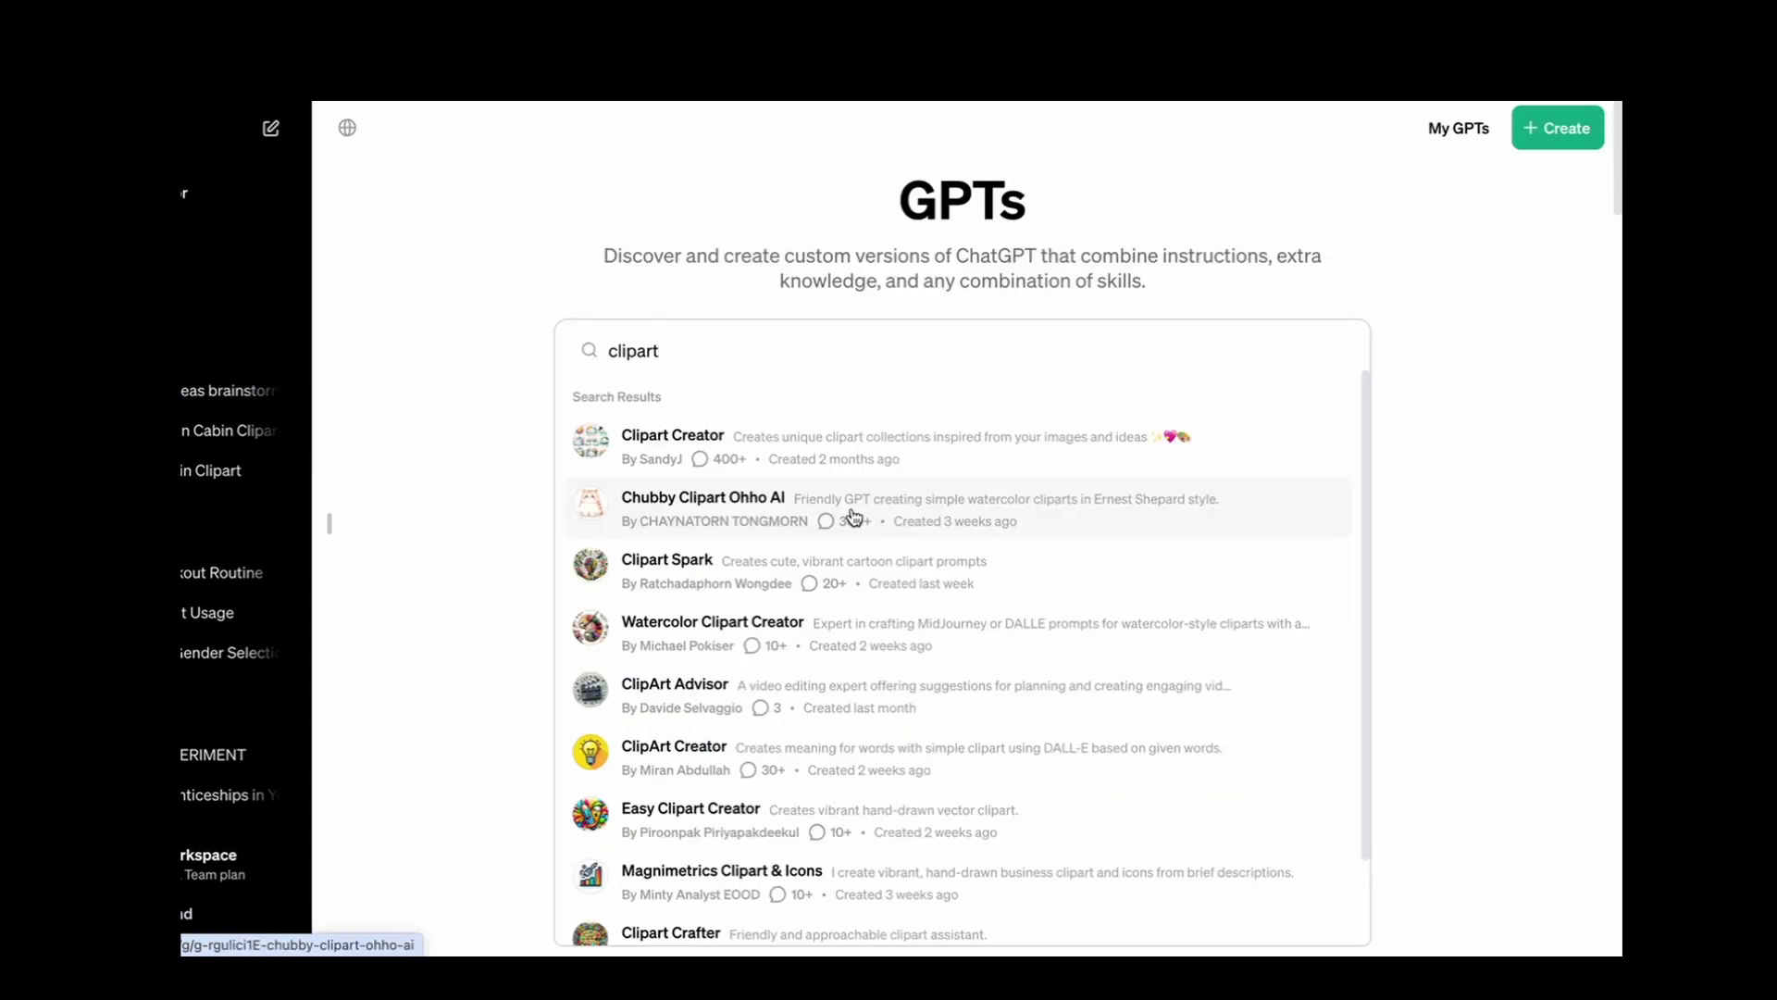
click(853, 515)
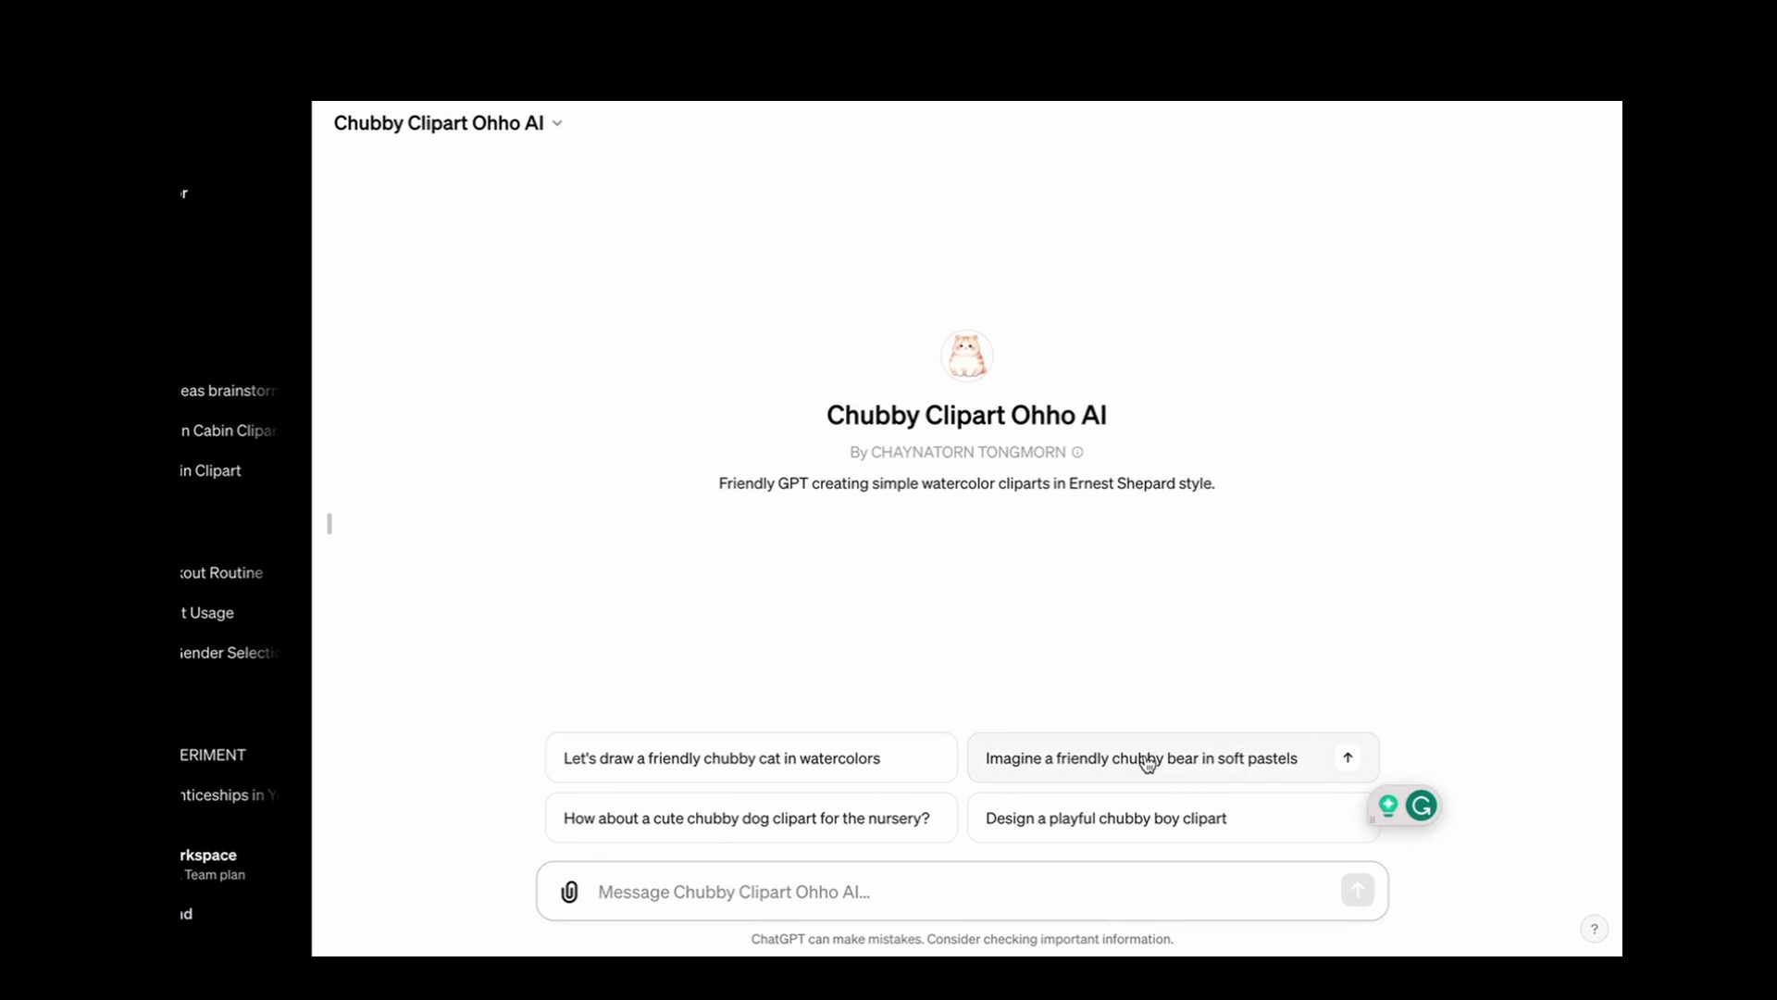
Generate a friendly chubby bear in soft pastels, then return to Explore GPTs
click(1098, 753)
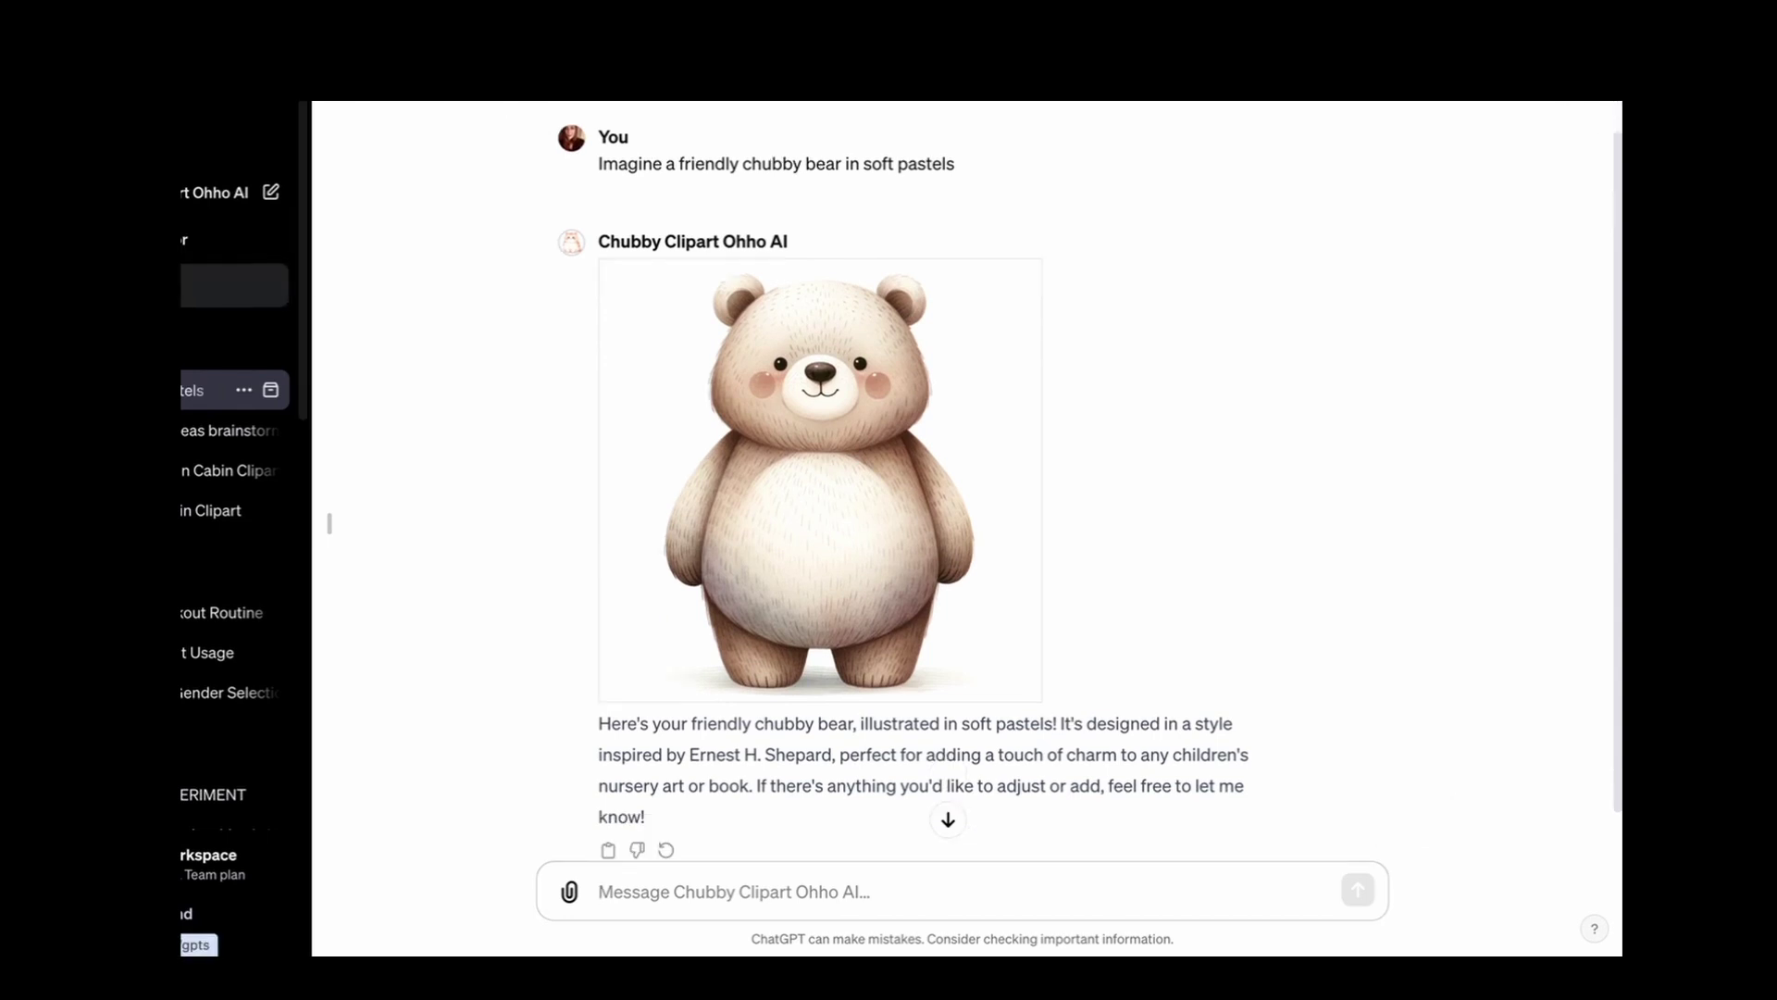
click(234, 284)
Search GPTs for 'sticker', open Sticker Generator, and request a coffee lover sticker on an isolated white background
click(733, 337)
text(sticker)
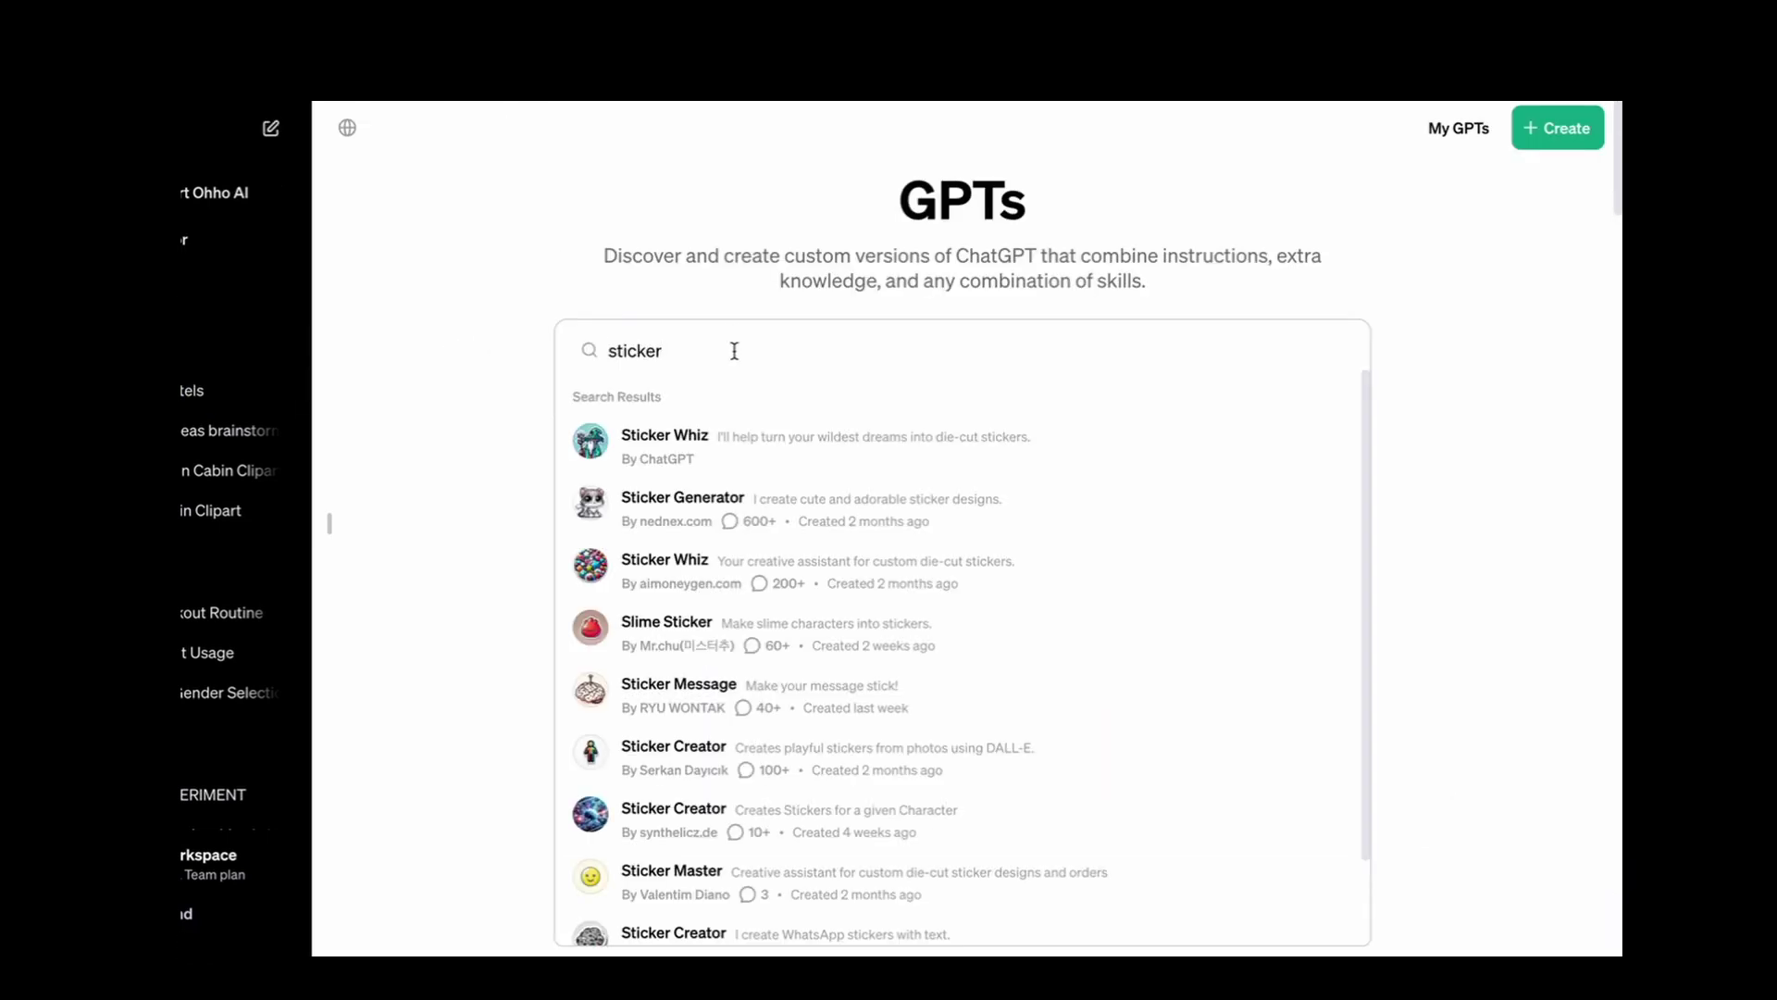
click(715, 524)
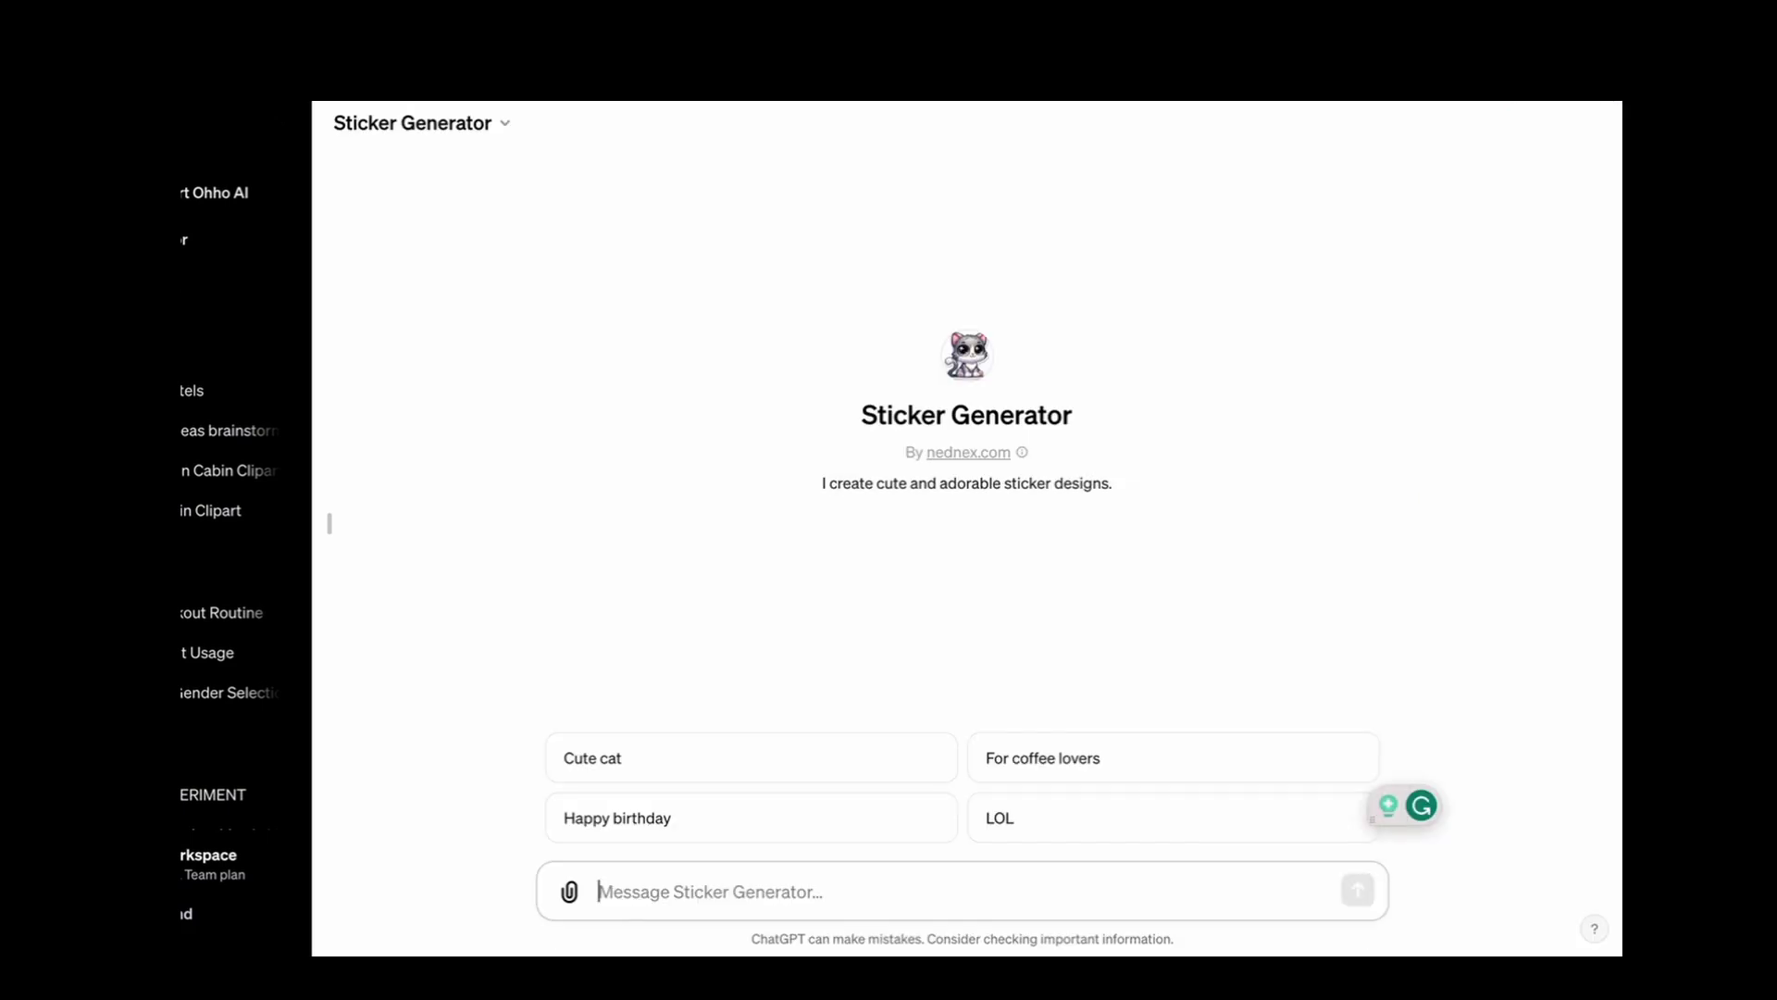
text(coffee lover)
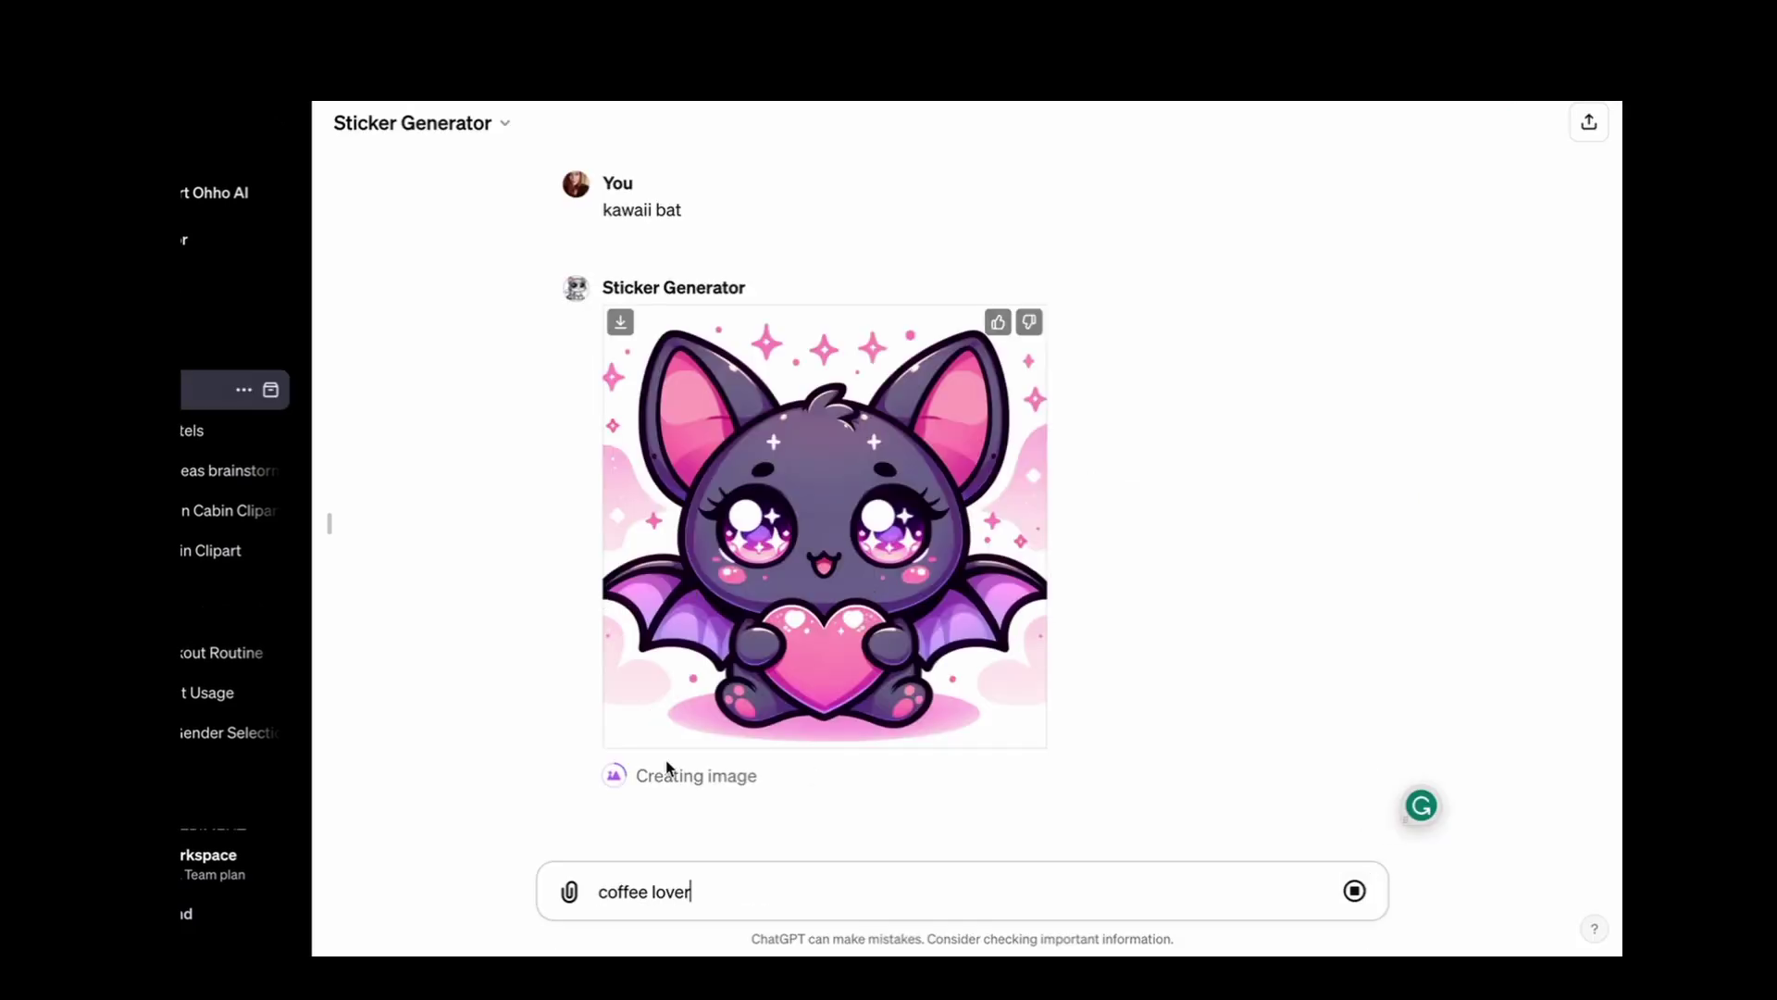
text(isolated image white background)
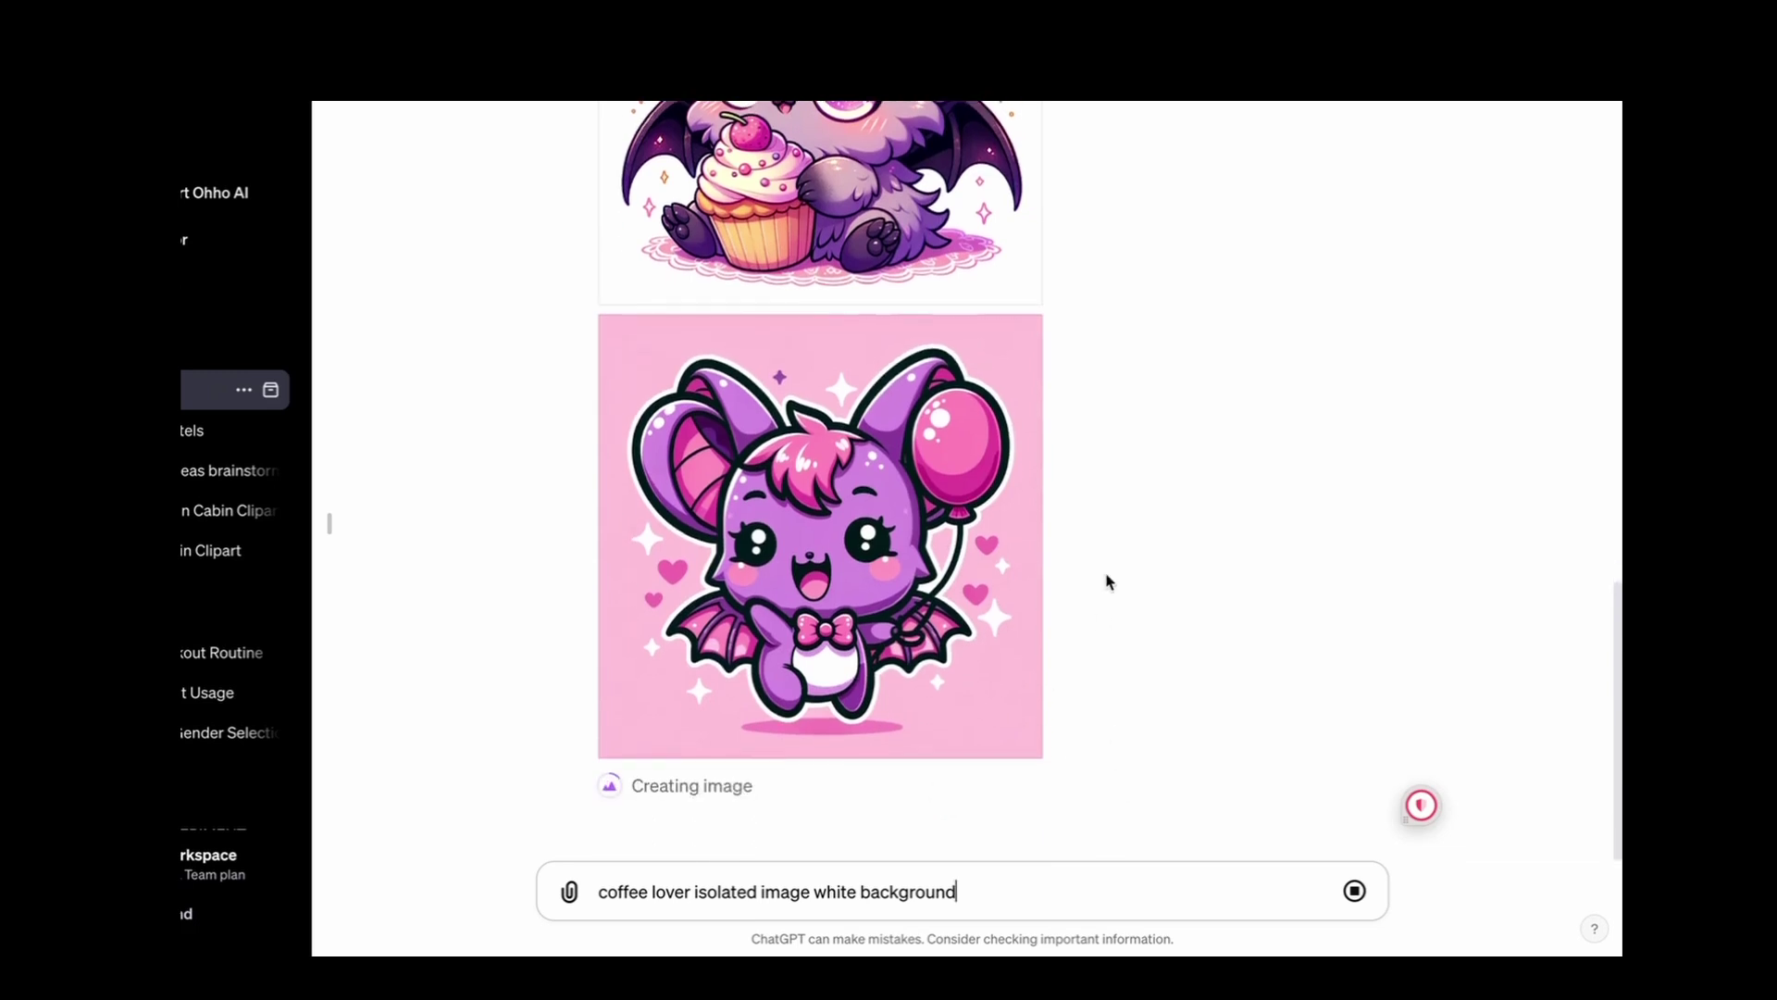
scroll(1109, 582, up, 15)
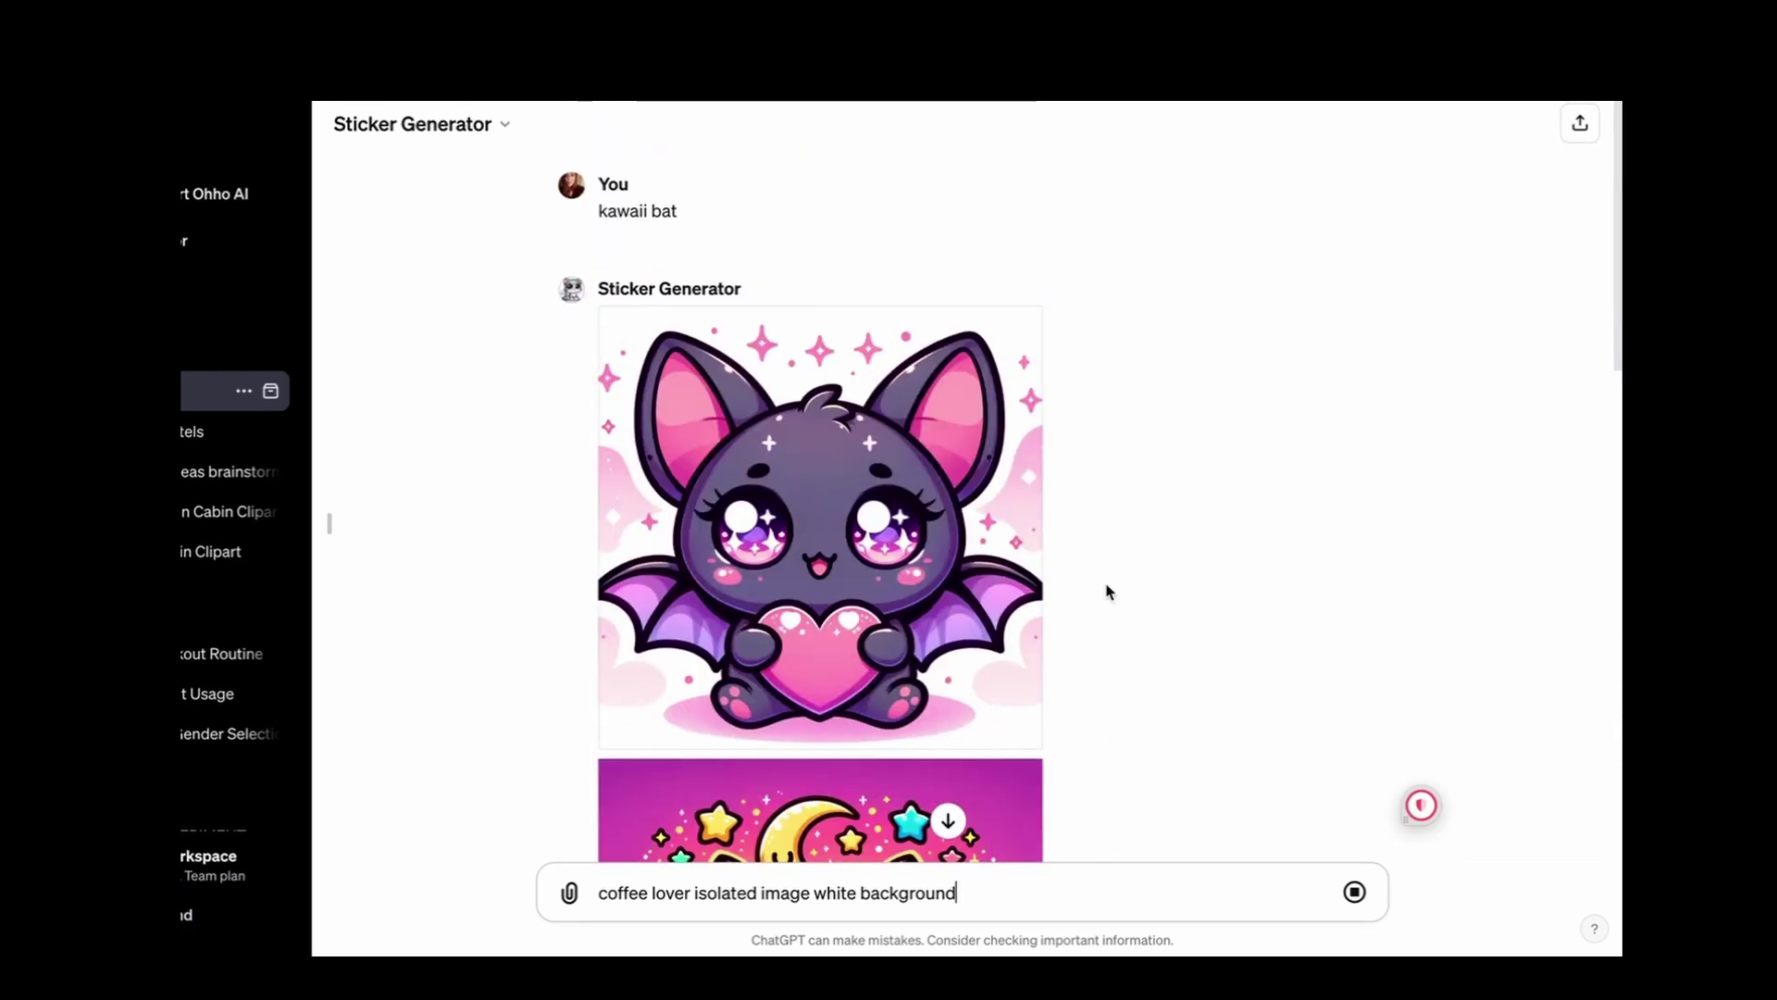
scroll(1109, 592, down, 10)
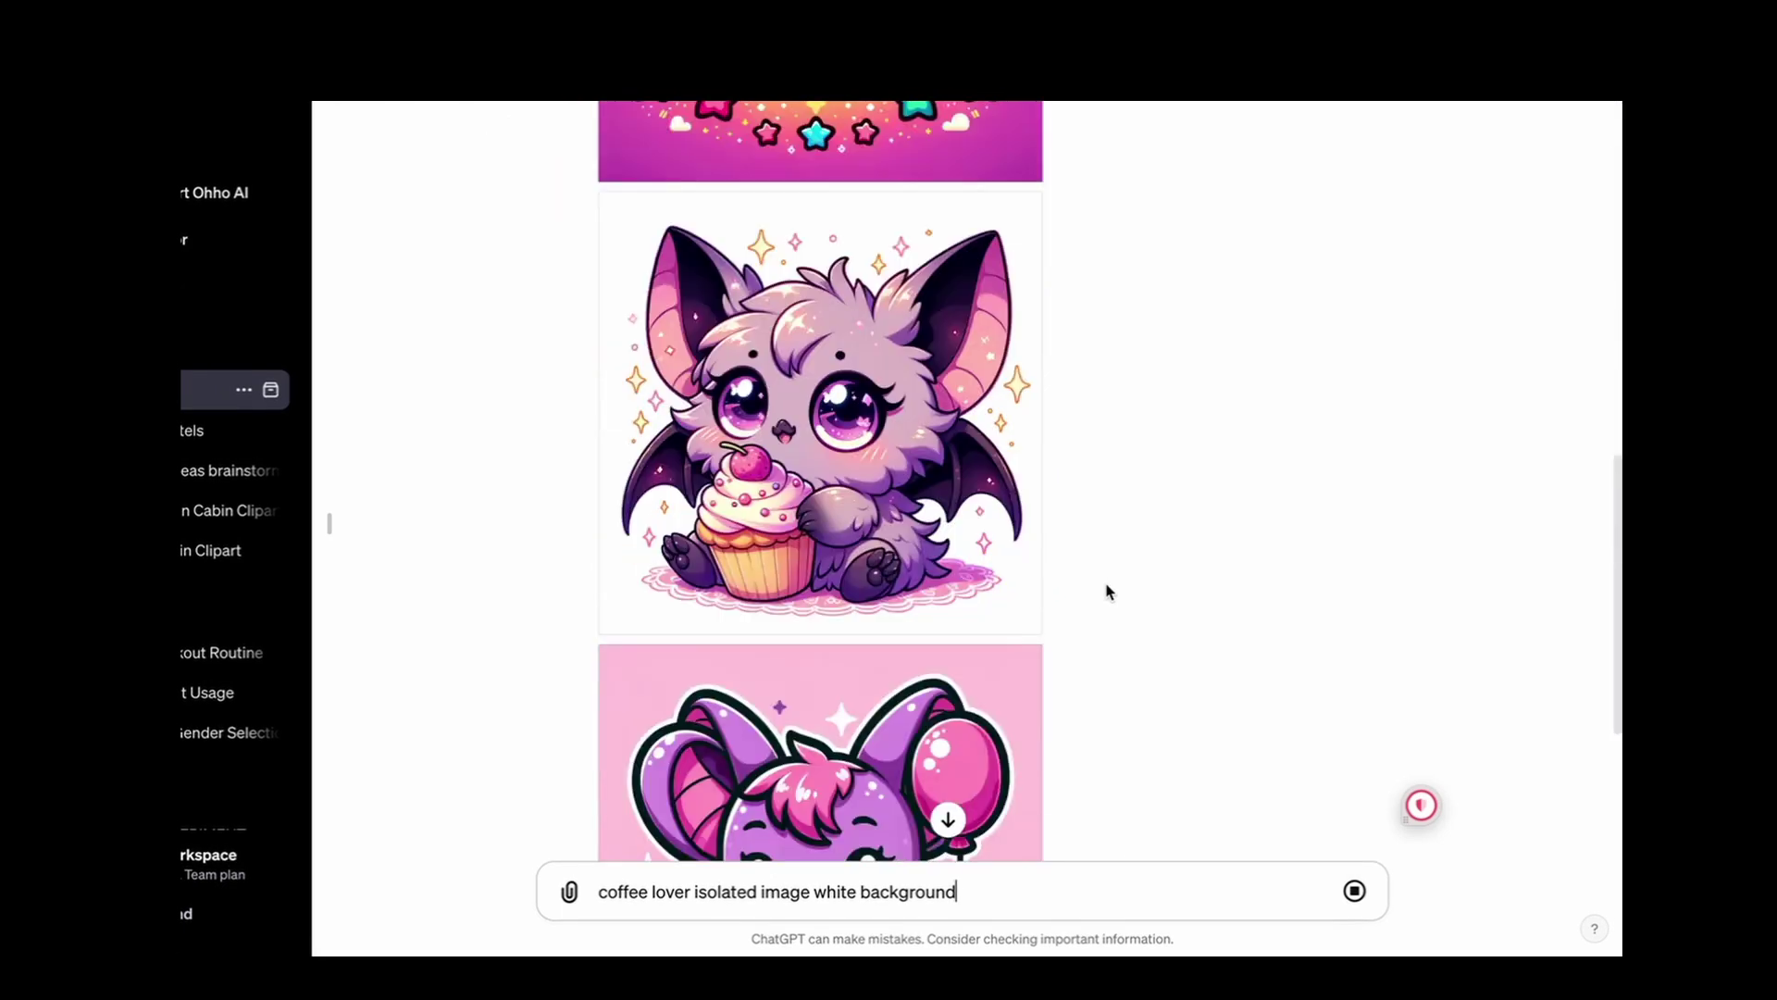